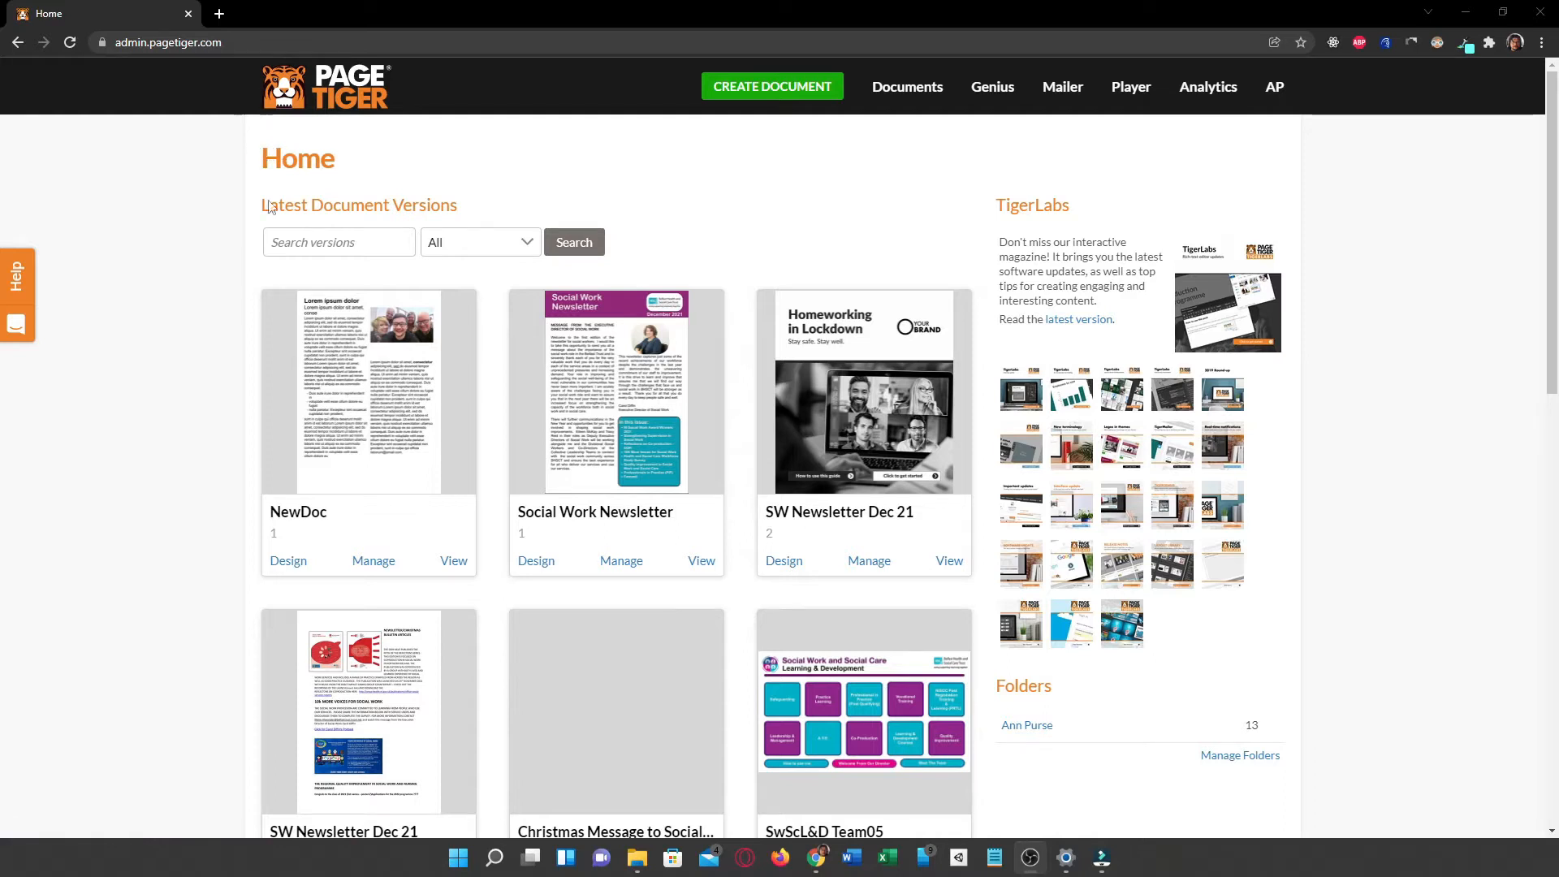
Step: Open the NewDoc document for designing and select the group photo on page 1
left_click(274, 564)
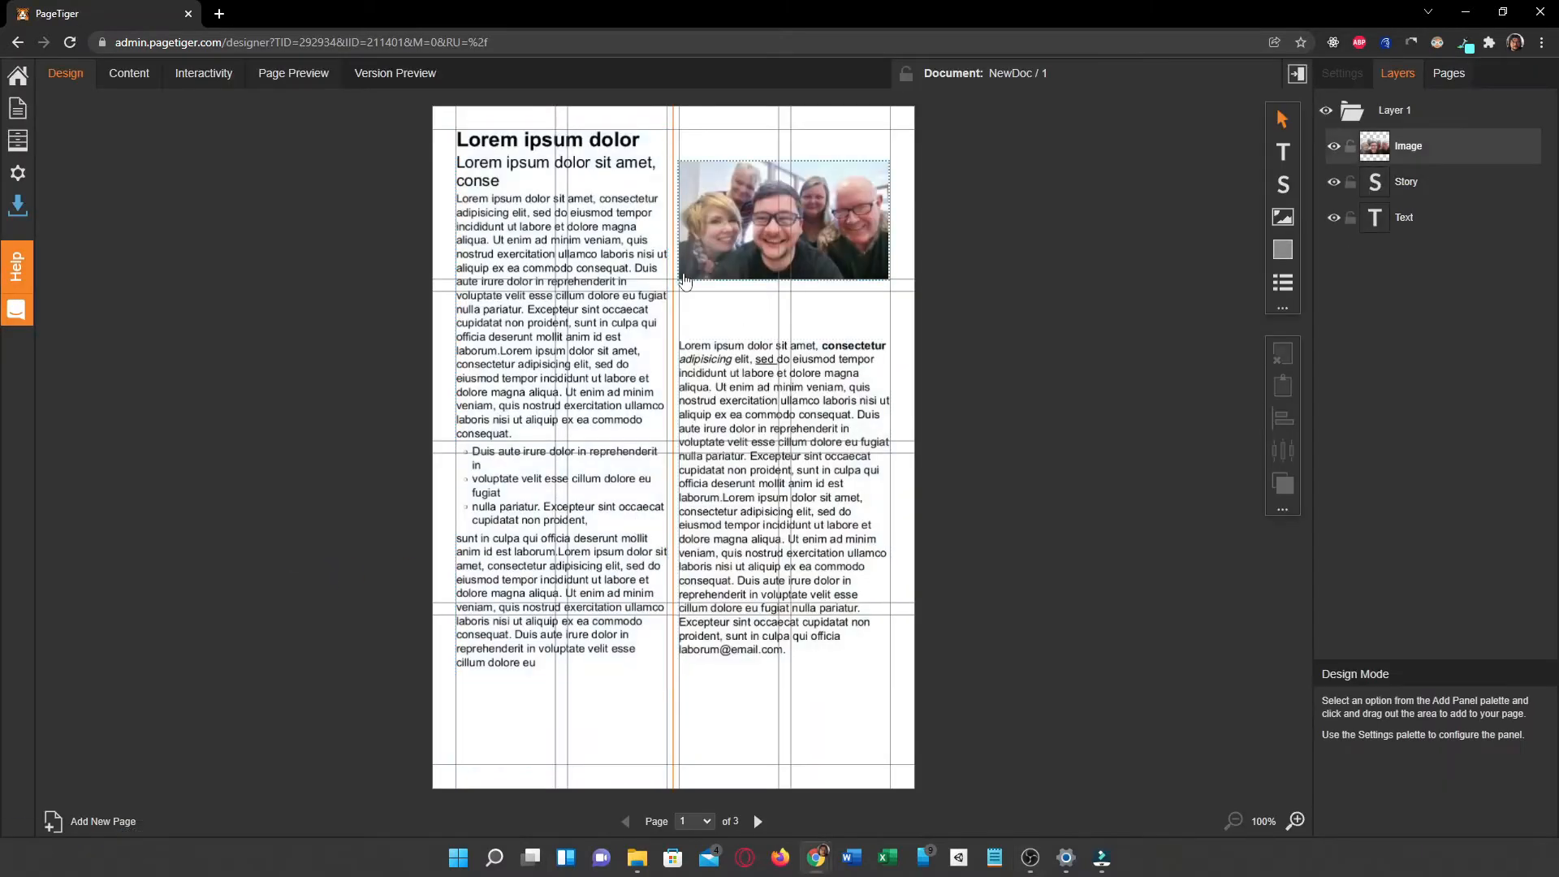
left_click(71, 78)
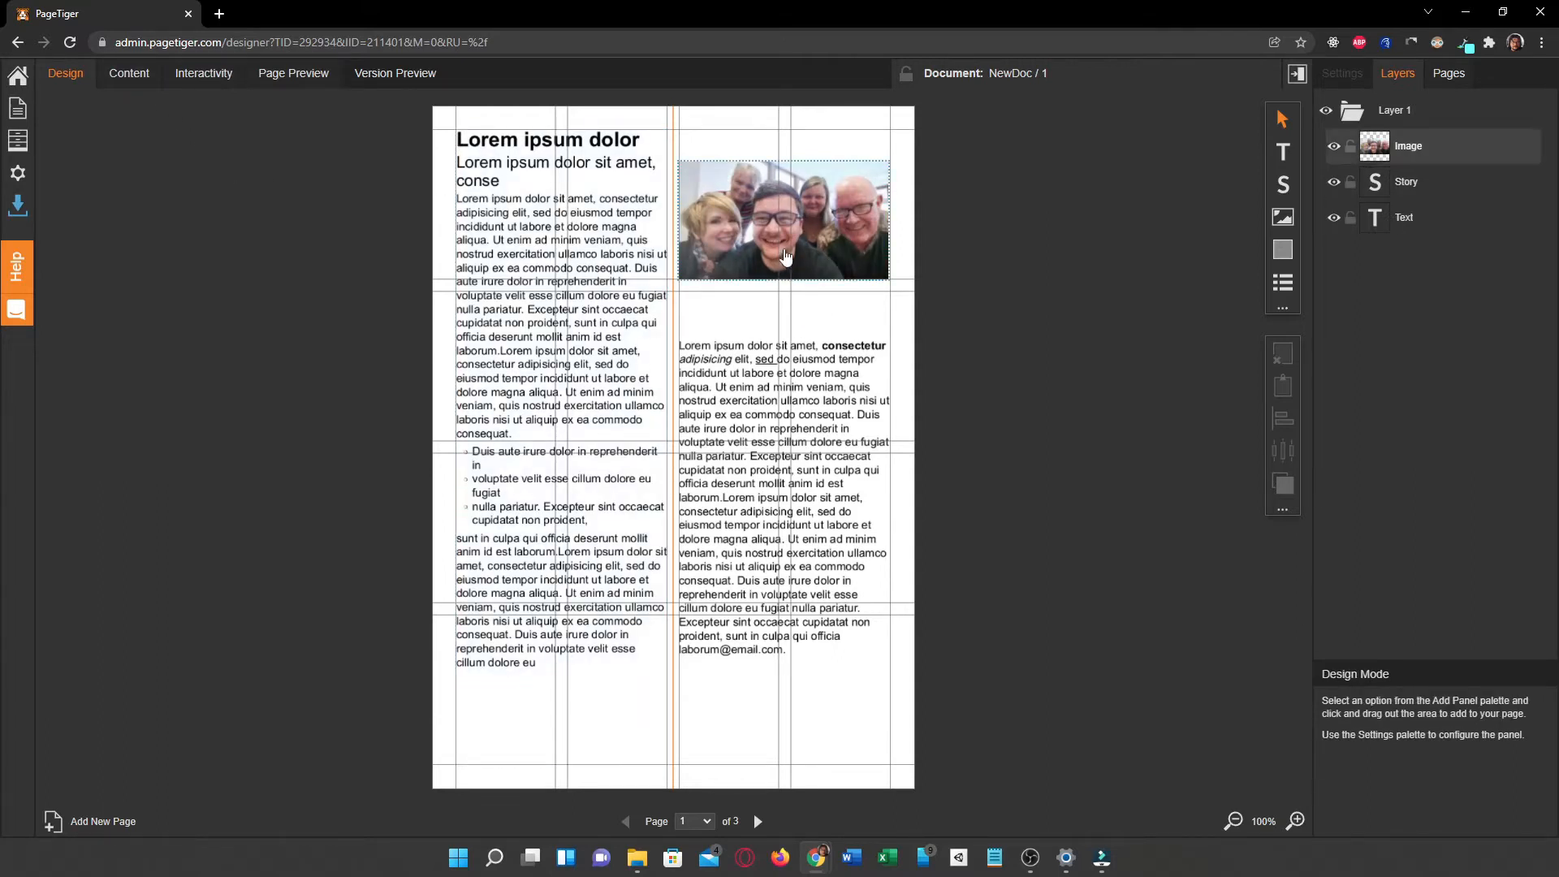
left_click(719, 196)
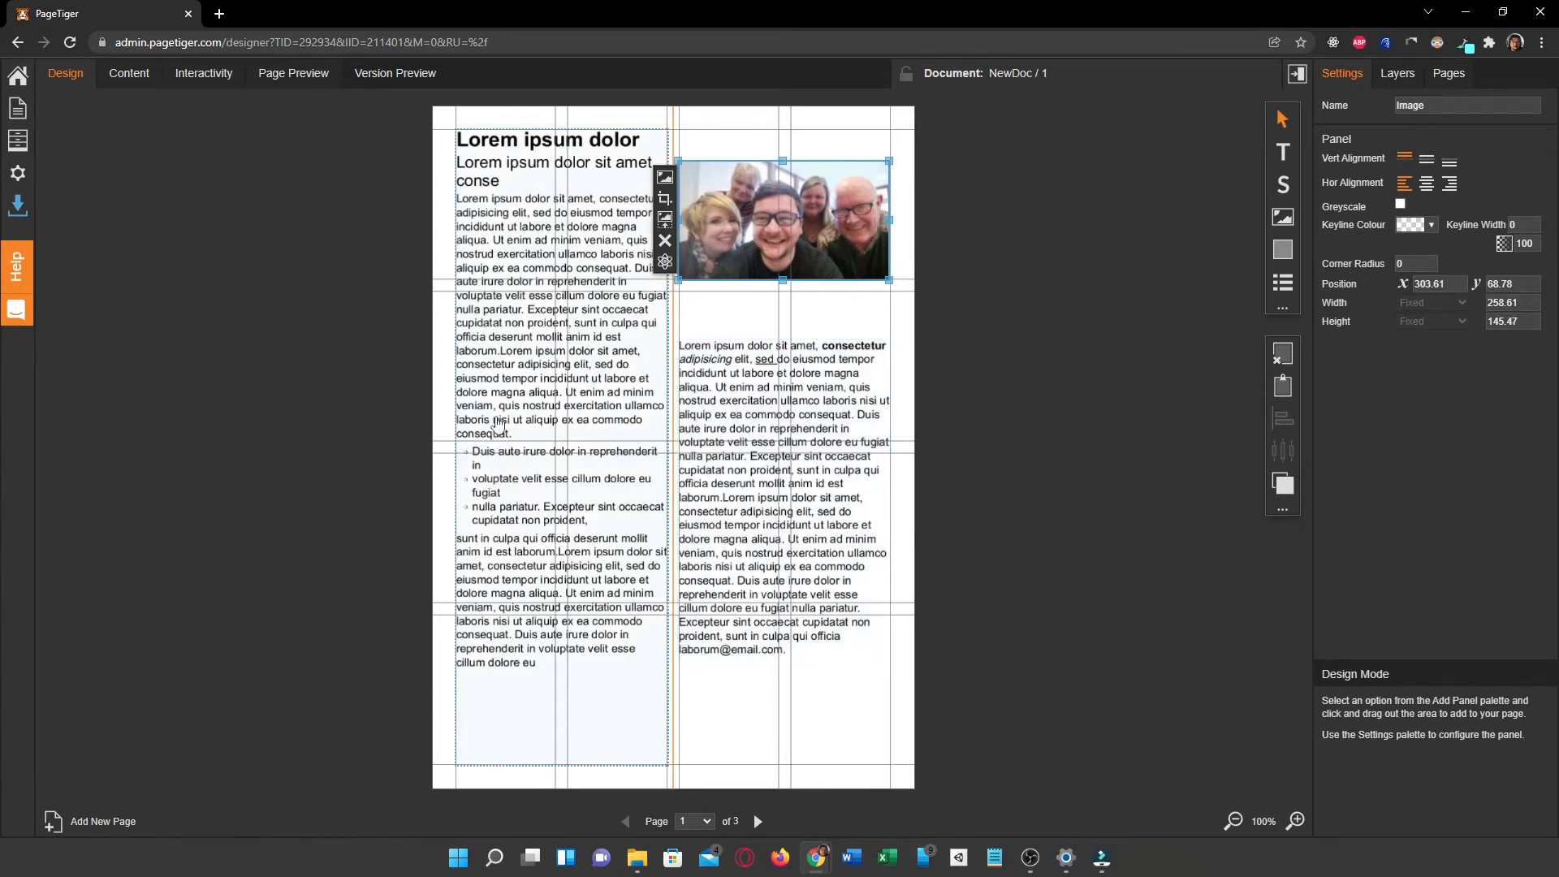
Step: Add the line "Go to page 2" below the final paragraph of the story panel's body text and save it
left_click(536, 639)
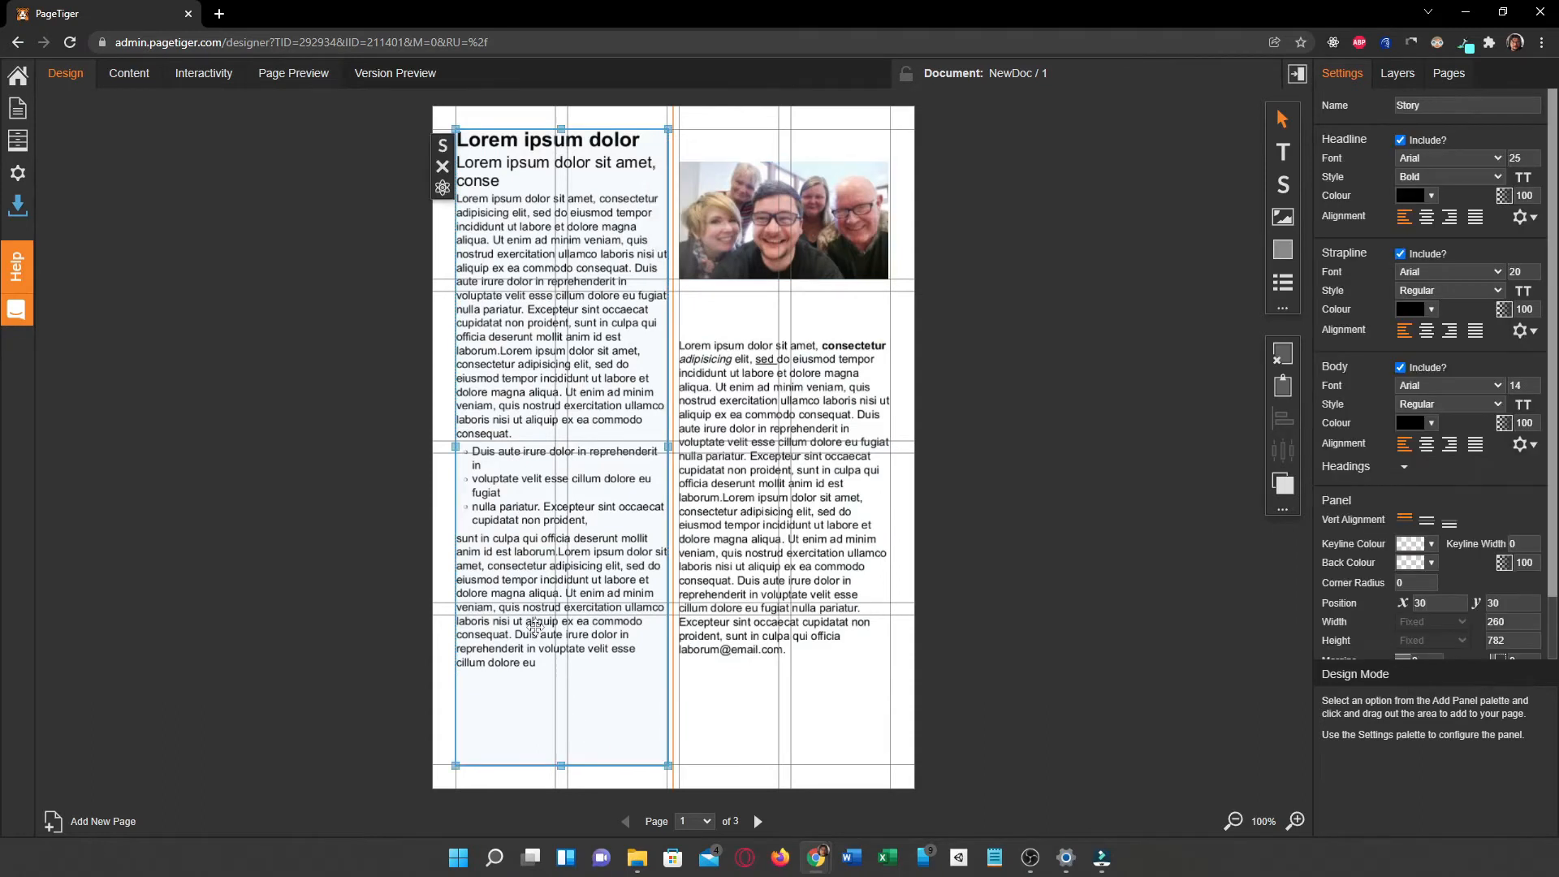
left_click(443, 146)
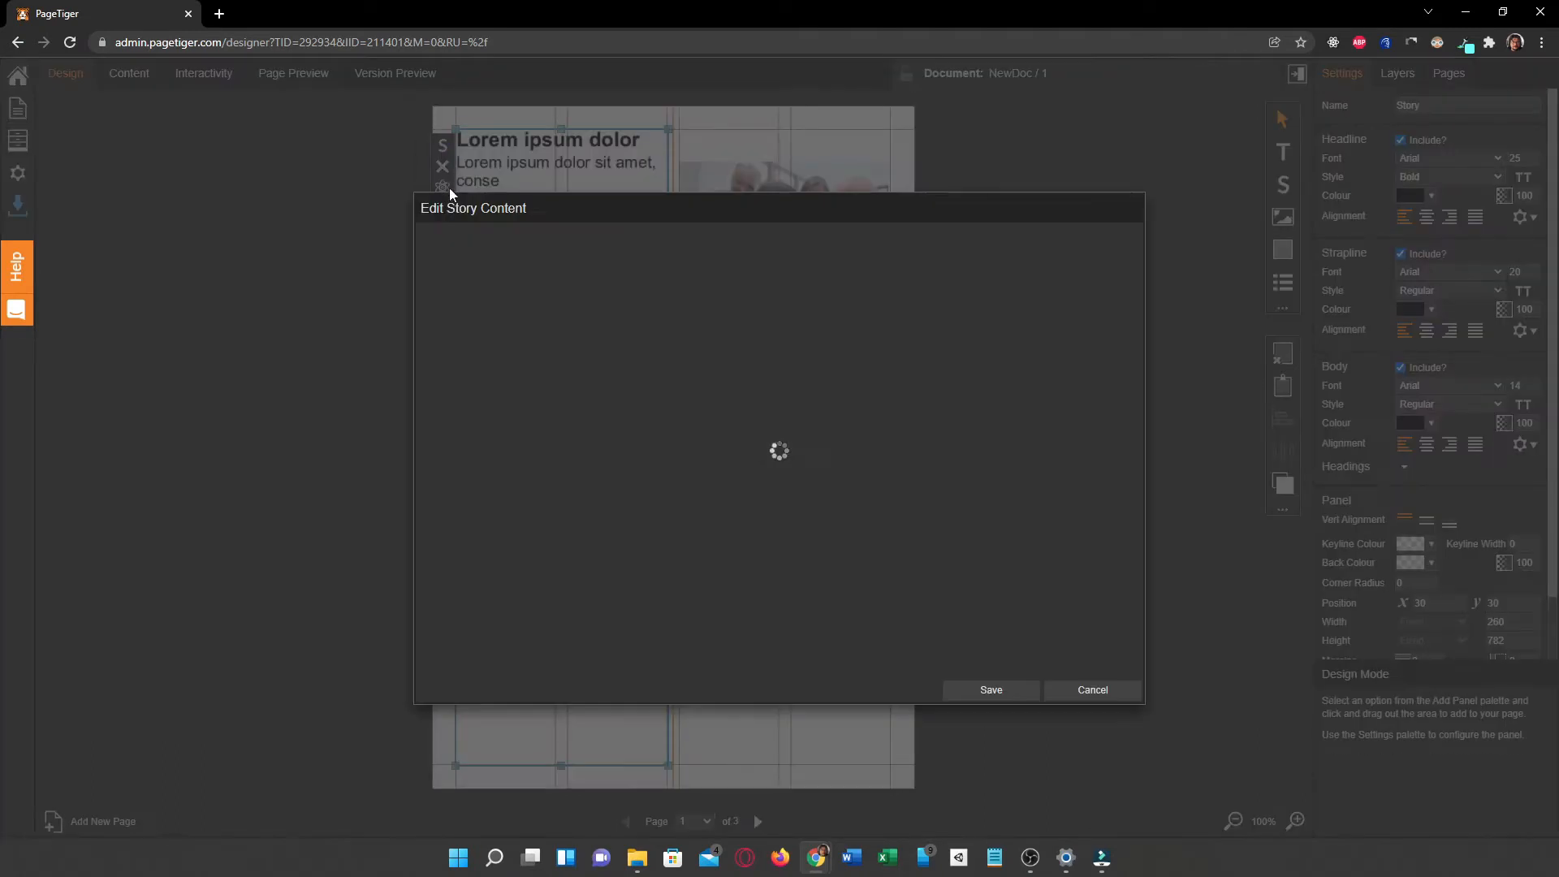
scroll(773, 558, "down", 3)
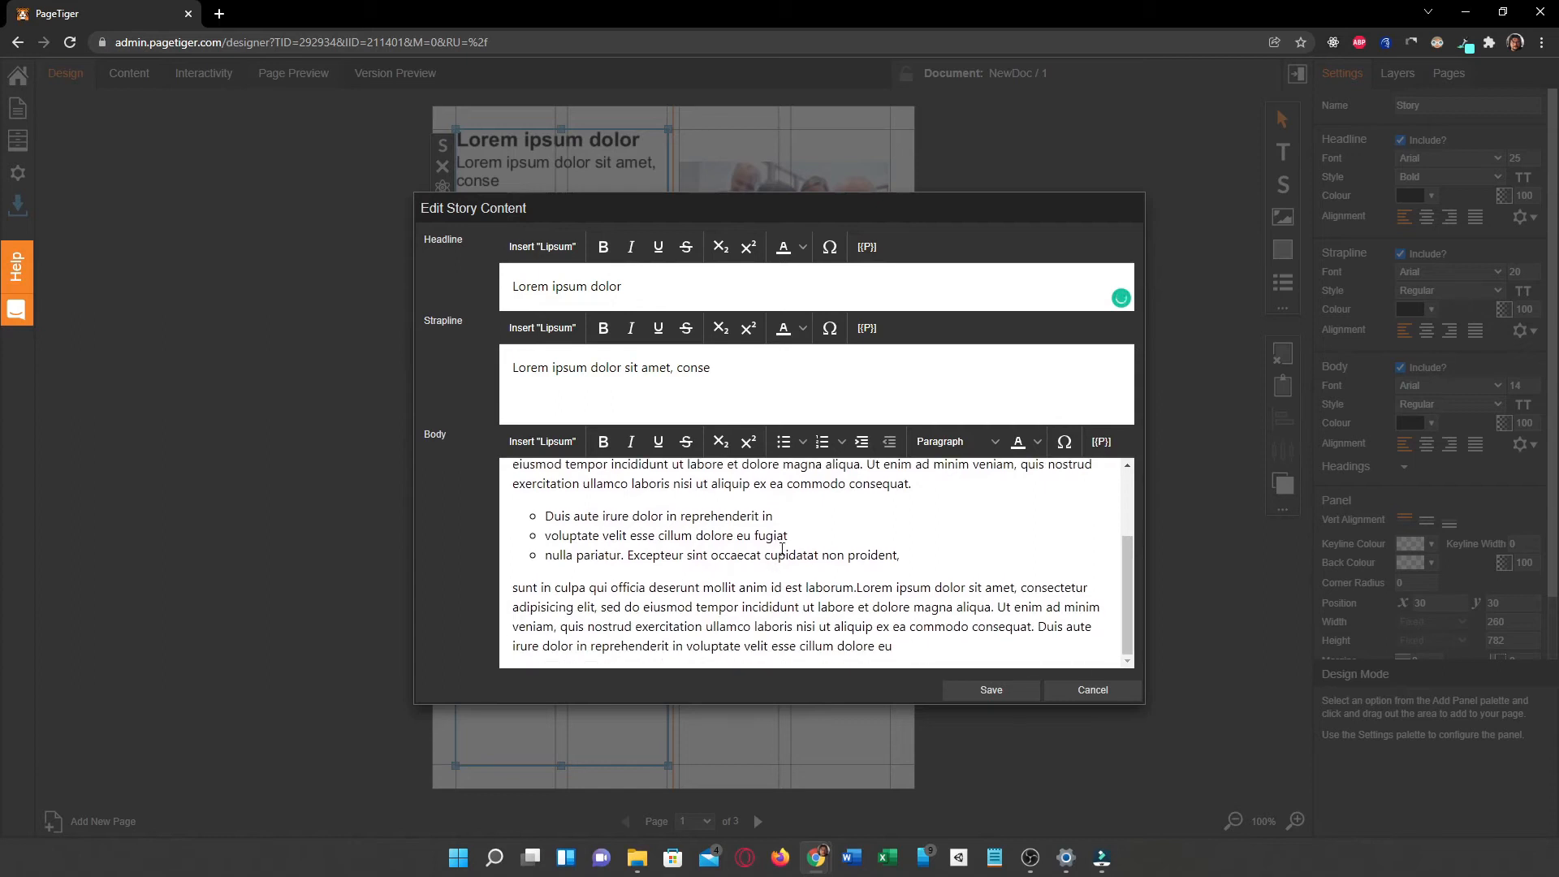
left_click(918, 664)
key("Return")
key("Return")
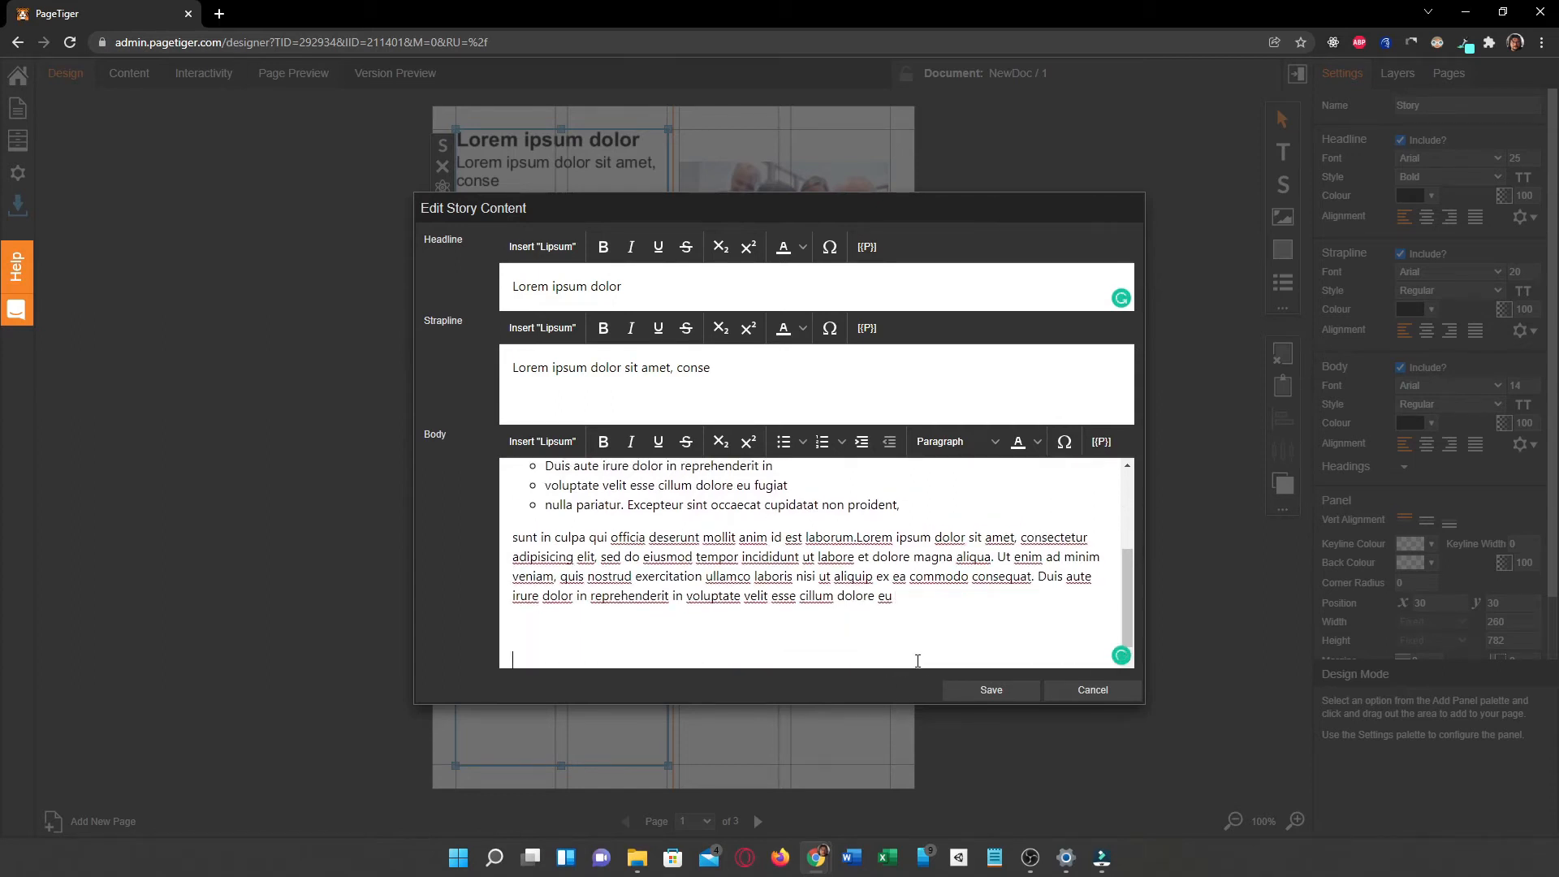
type("Go to page 2")
left_click(1011, 690)
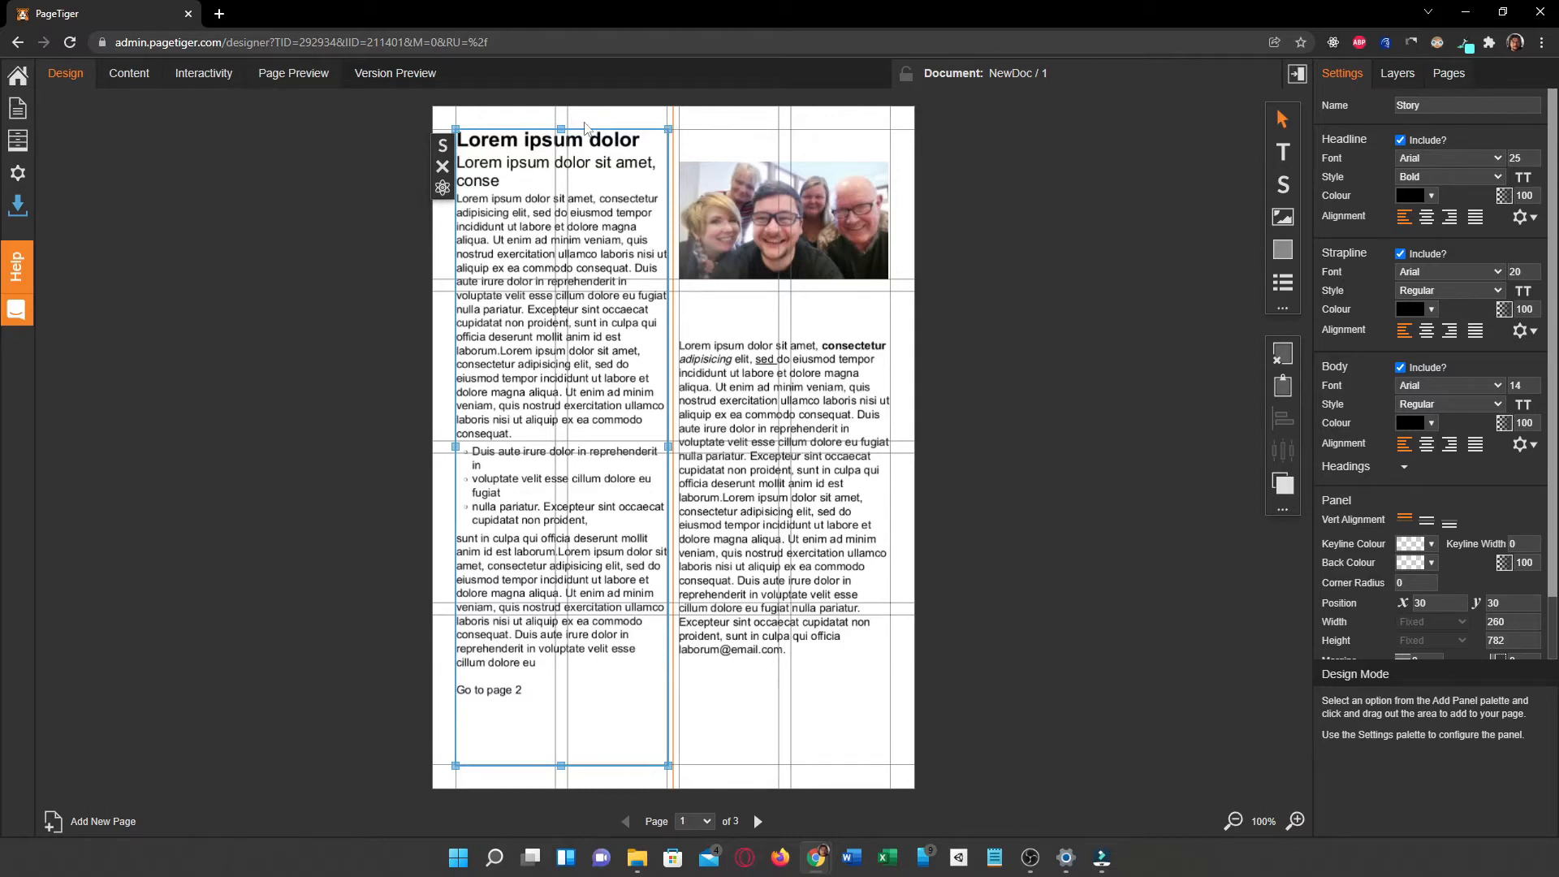
Step: In interactivity mode, shift the email link area below the photo to X 313.83, Y 222.19 and deselect it
left_click(201, 80)
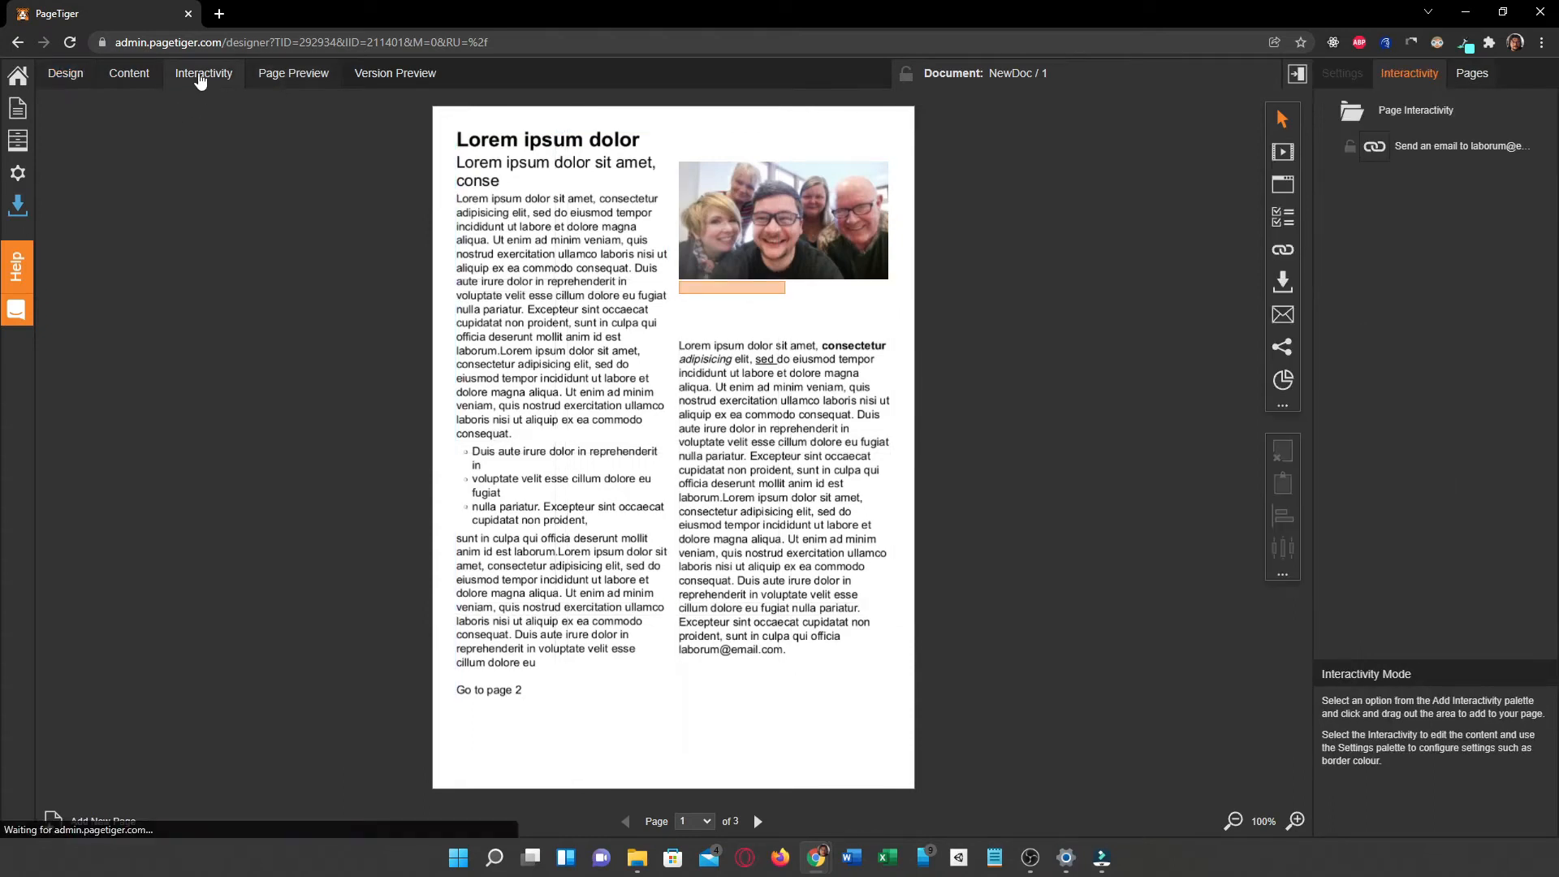
left_click(721, 289)
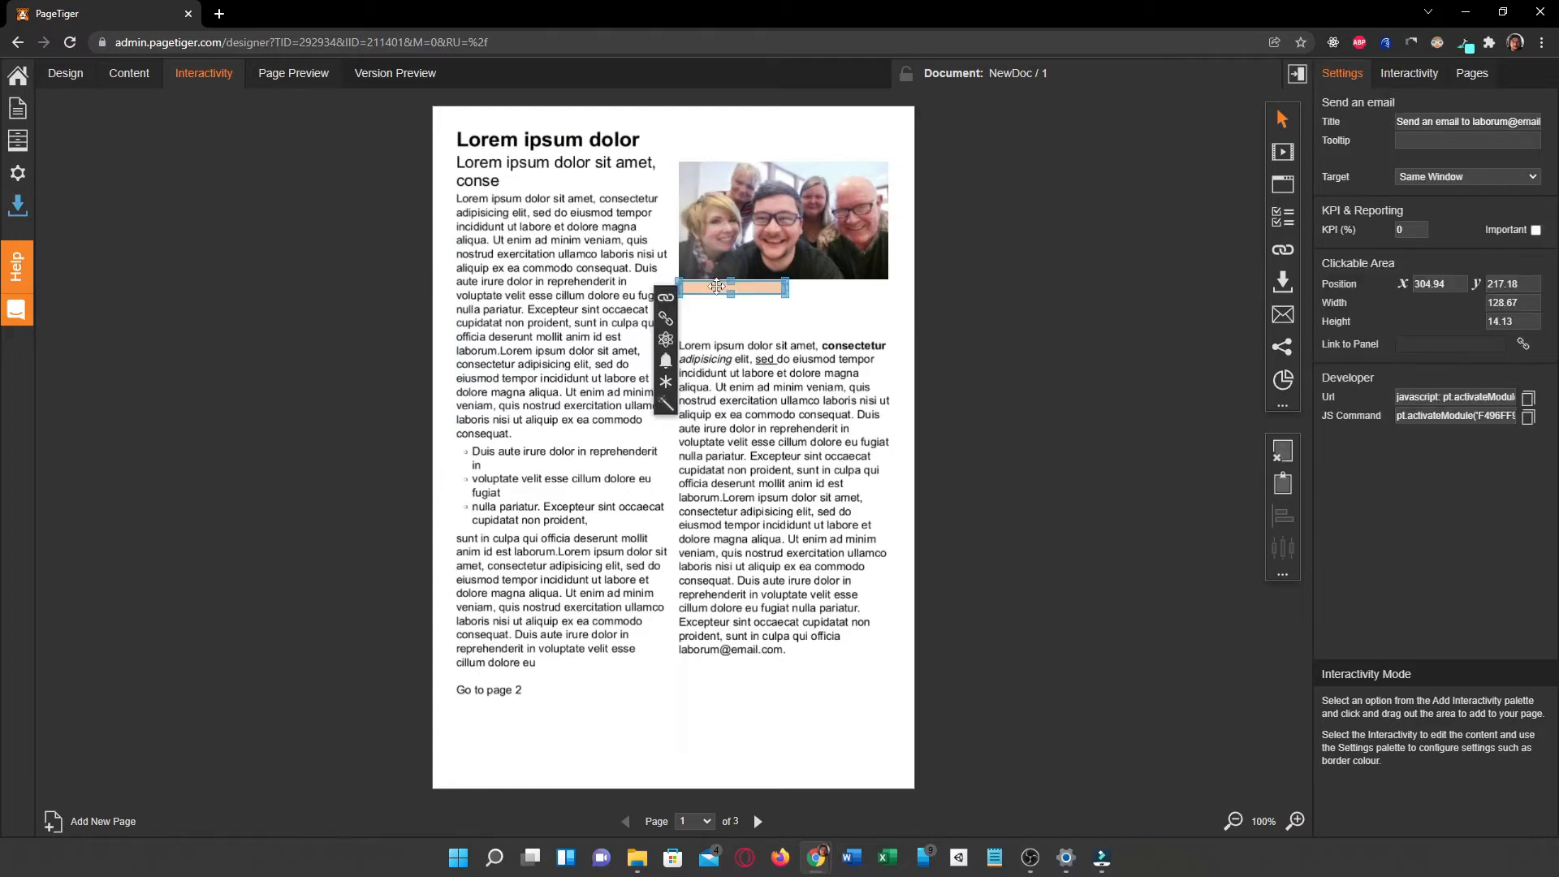
mouse_move(716, 286)
left_mouse_down()
mouse_move(559, 551)
mouse_move(675, 511)
mouse_move(732, 291)
left_mouse_up()
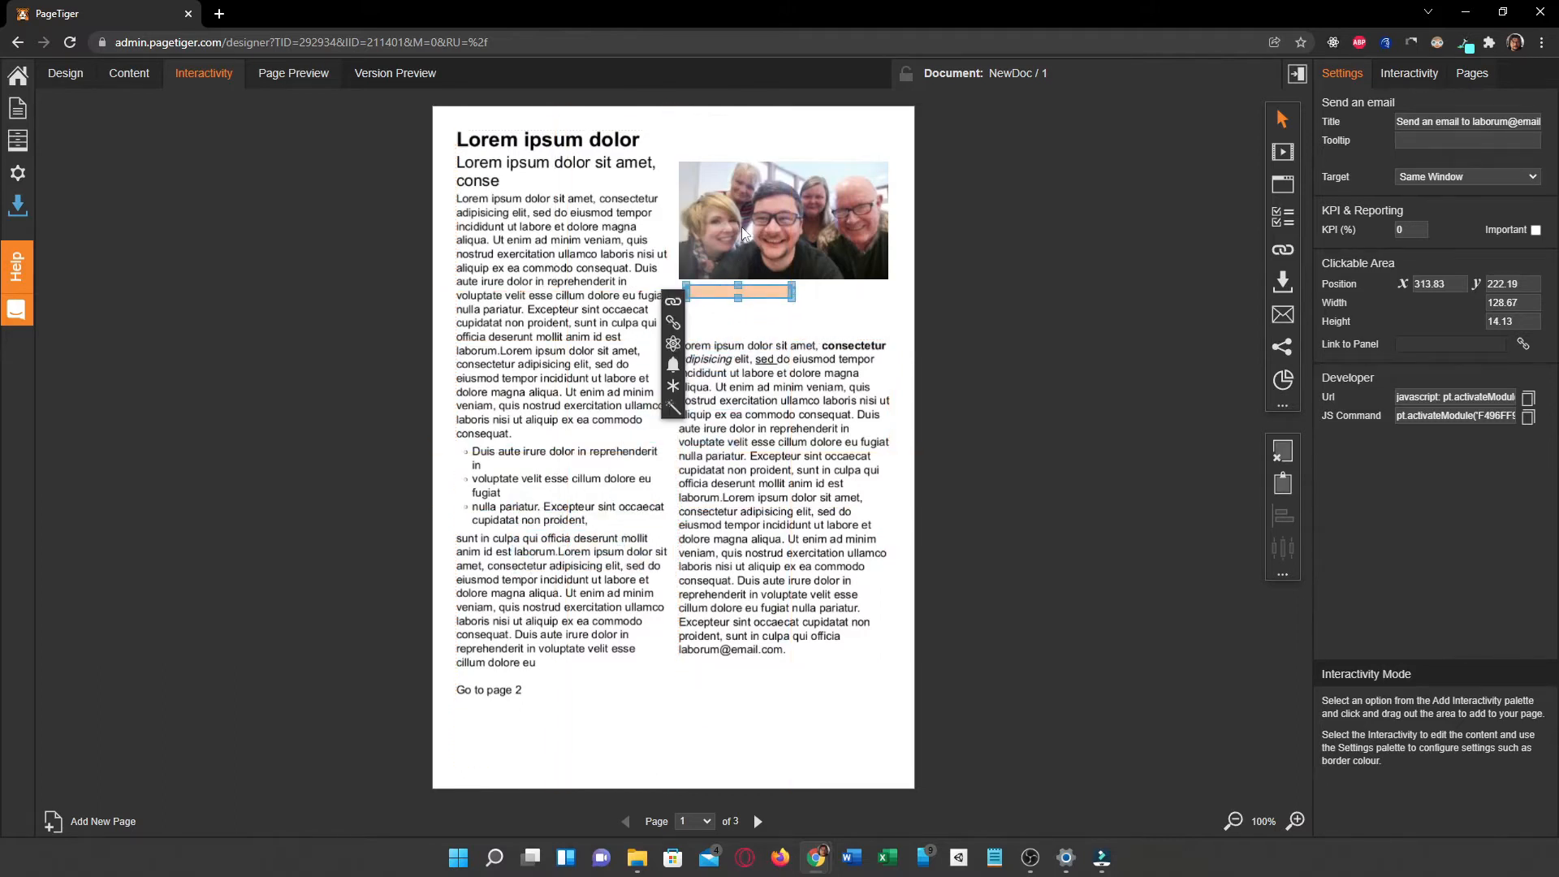
left_click(744, 227)
left_click(739, 291)
left_click(768, 228)
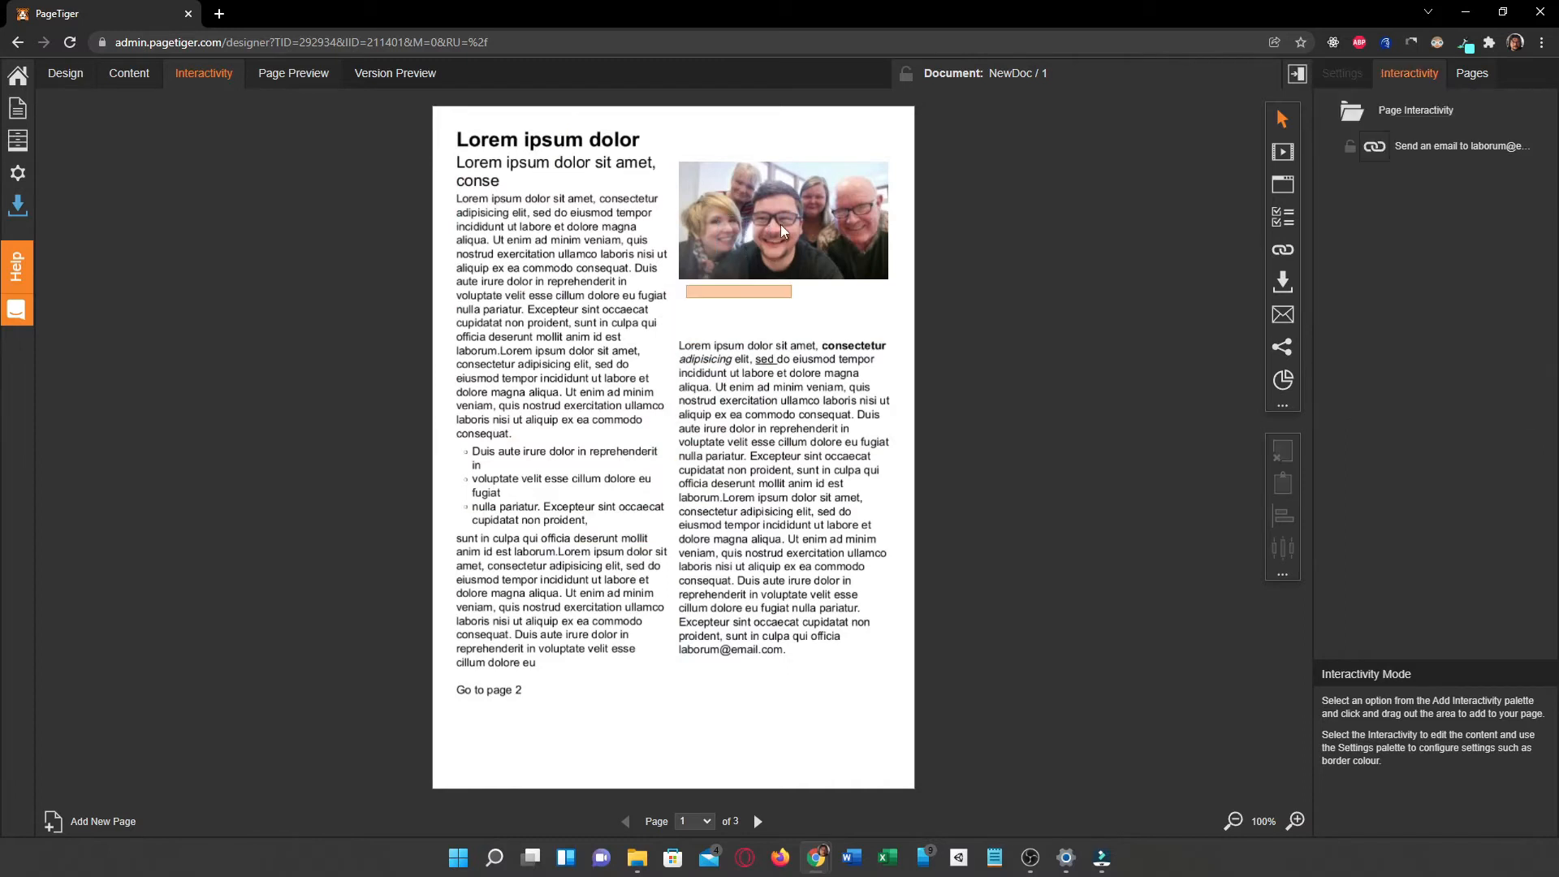
Step: Return to design mode and try to move the group photo on page 1
left_click(65, 73)
left_click(739, 233)
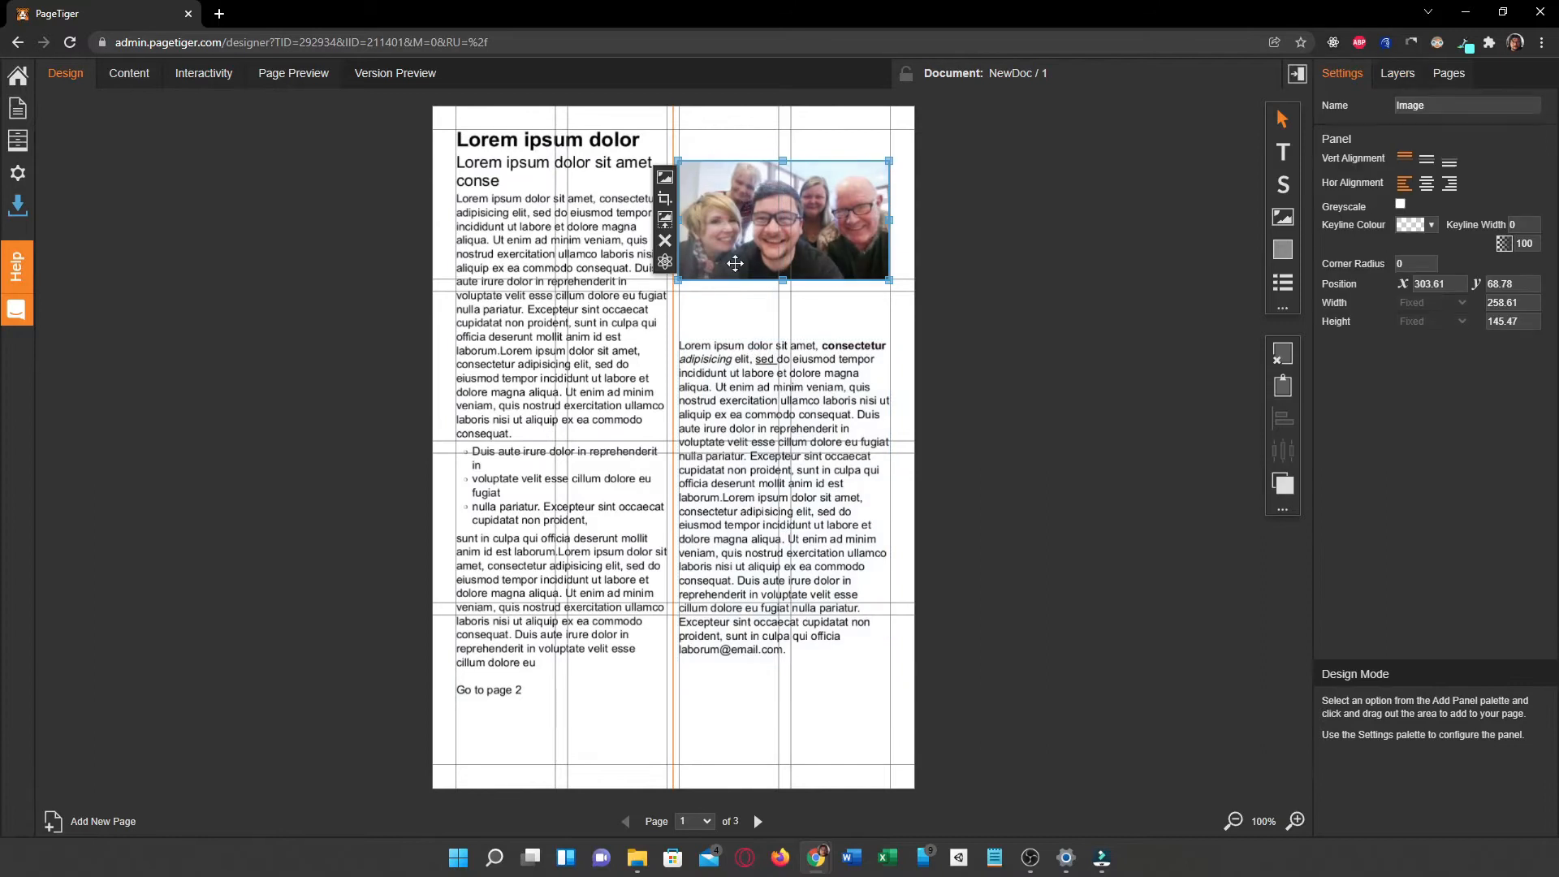
mouse_move(739, 234)
left_mouse_down()
mouse_move(726, 468)
mouse_move(723, 218)
left_mouse_up()
Step: In interactivity mode, move the email link area over the email address ending the second text column, at about X 304, Y 664
left_click(225, 77)
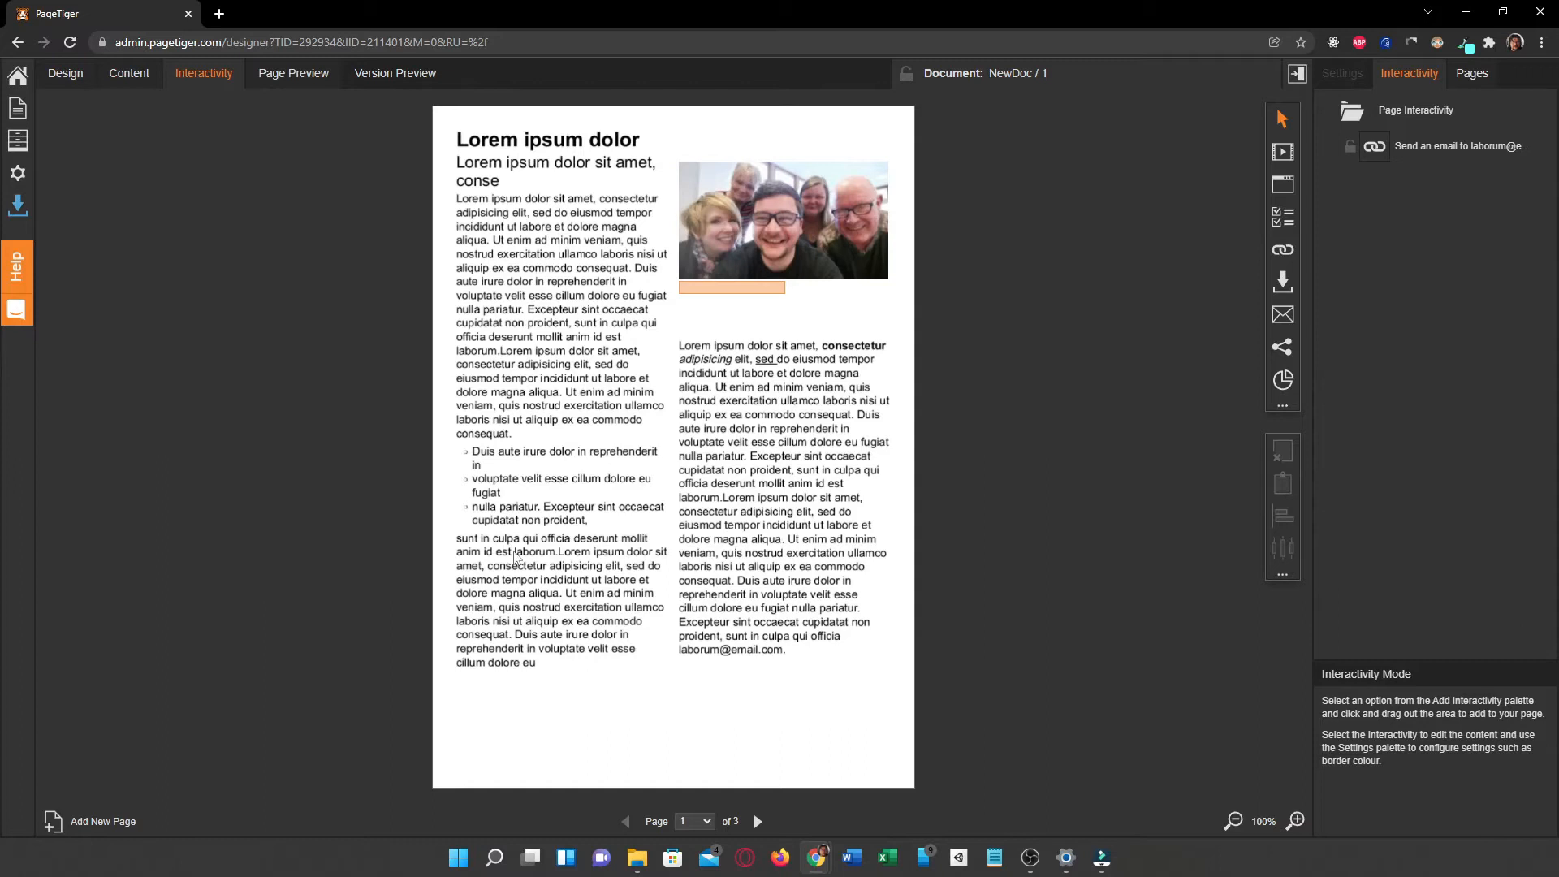
left_click(716, 290)
left_click_drag(717, 292, 717, 652)
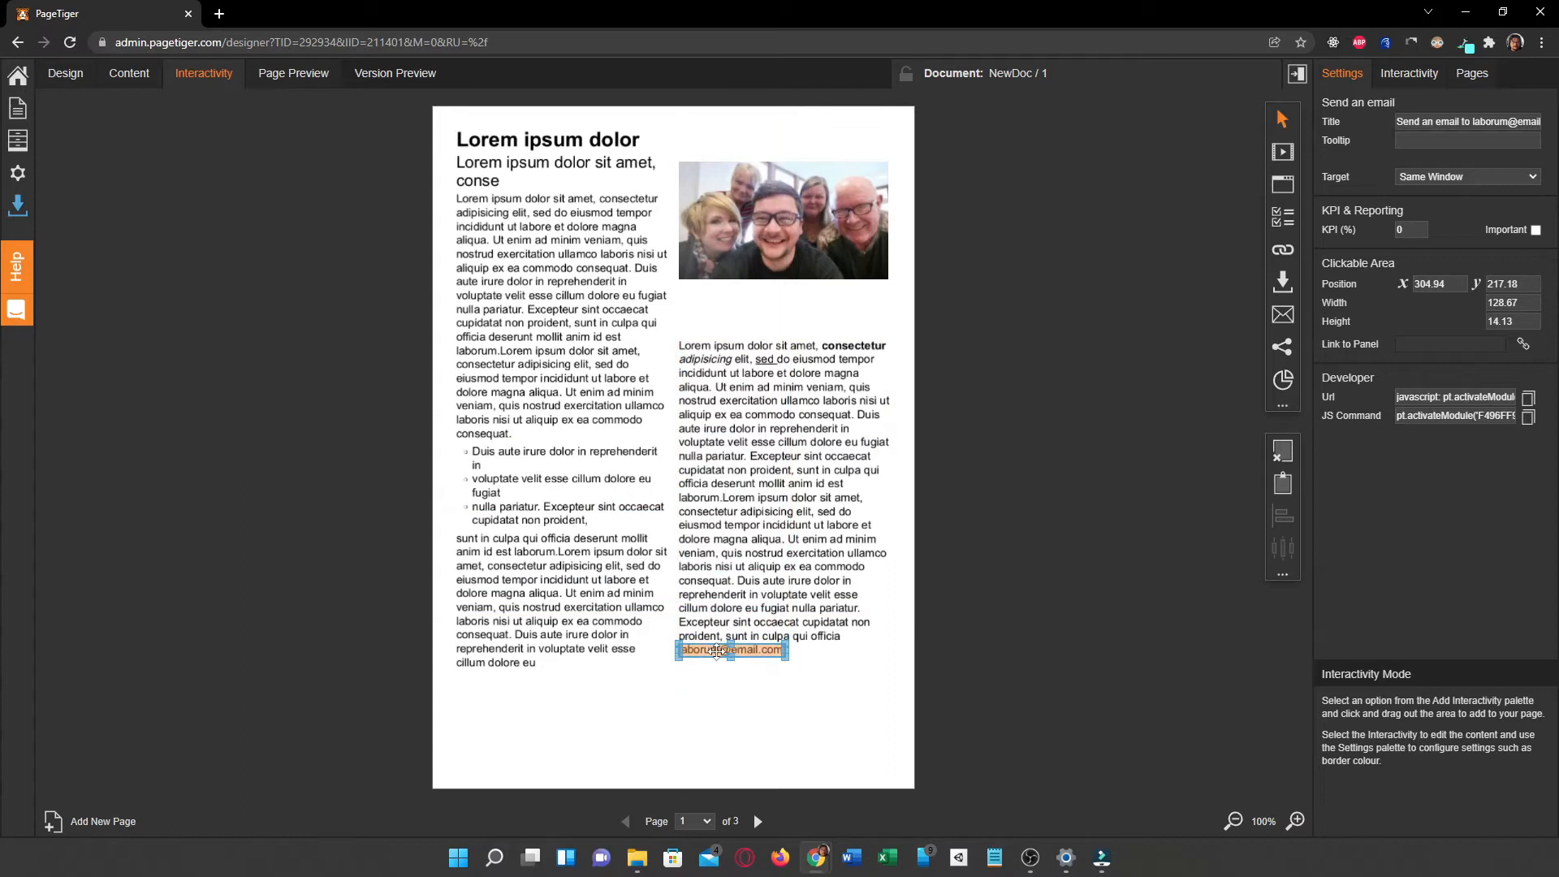
left_click(744, 686)
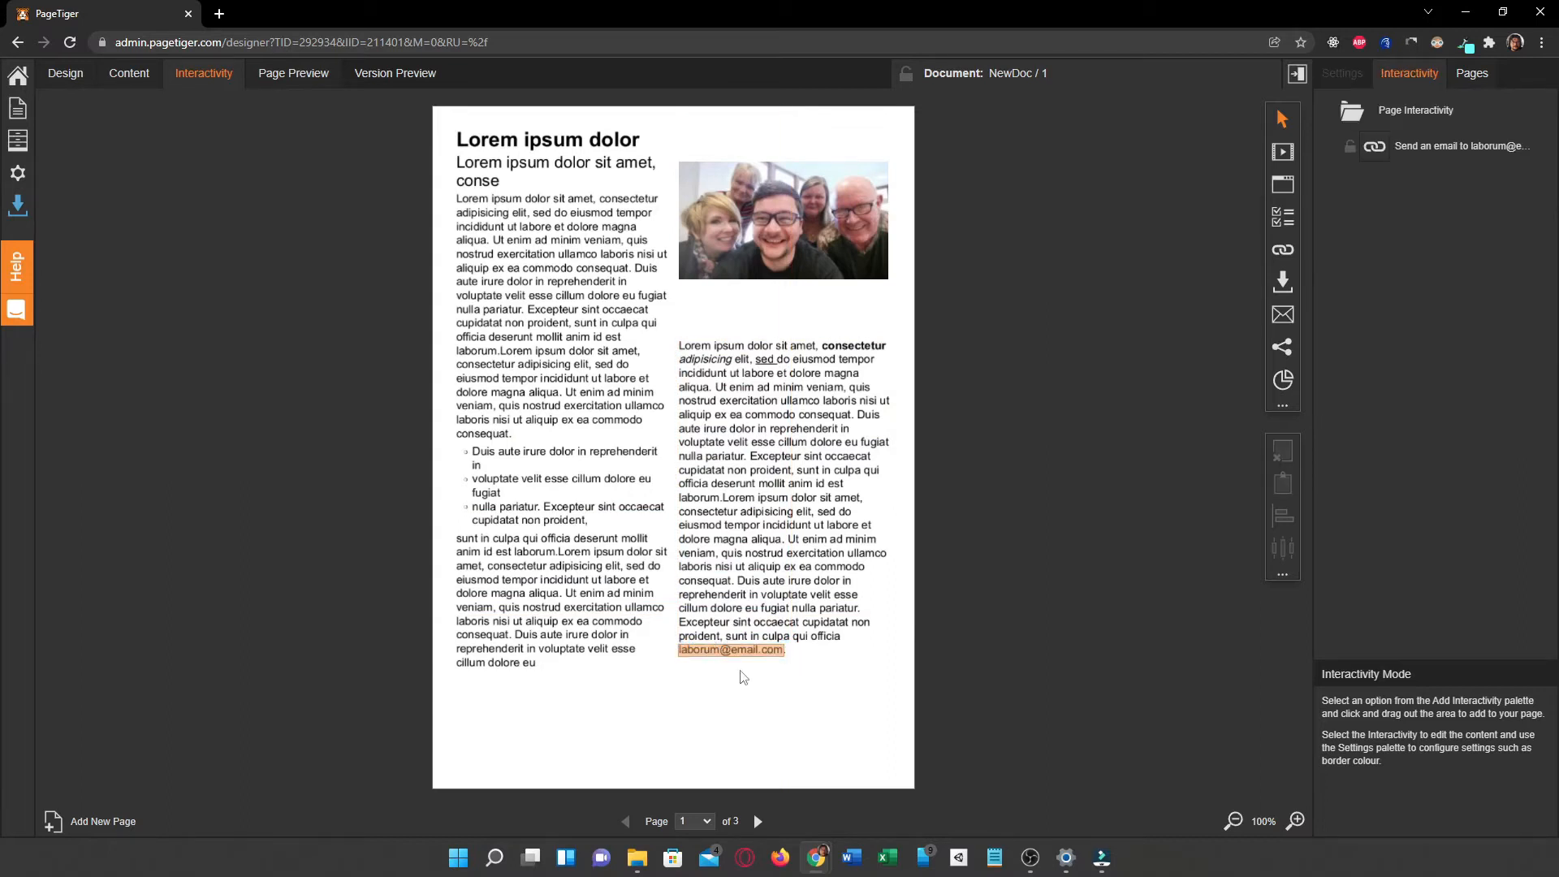
Step: Review the email link's title, its entry among the page's interactivity items and its "Send an Email" properties without saving changes
left_click(754, 649)
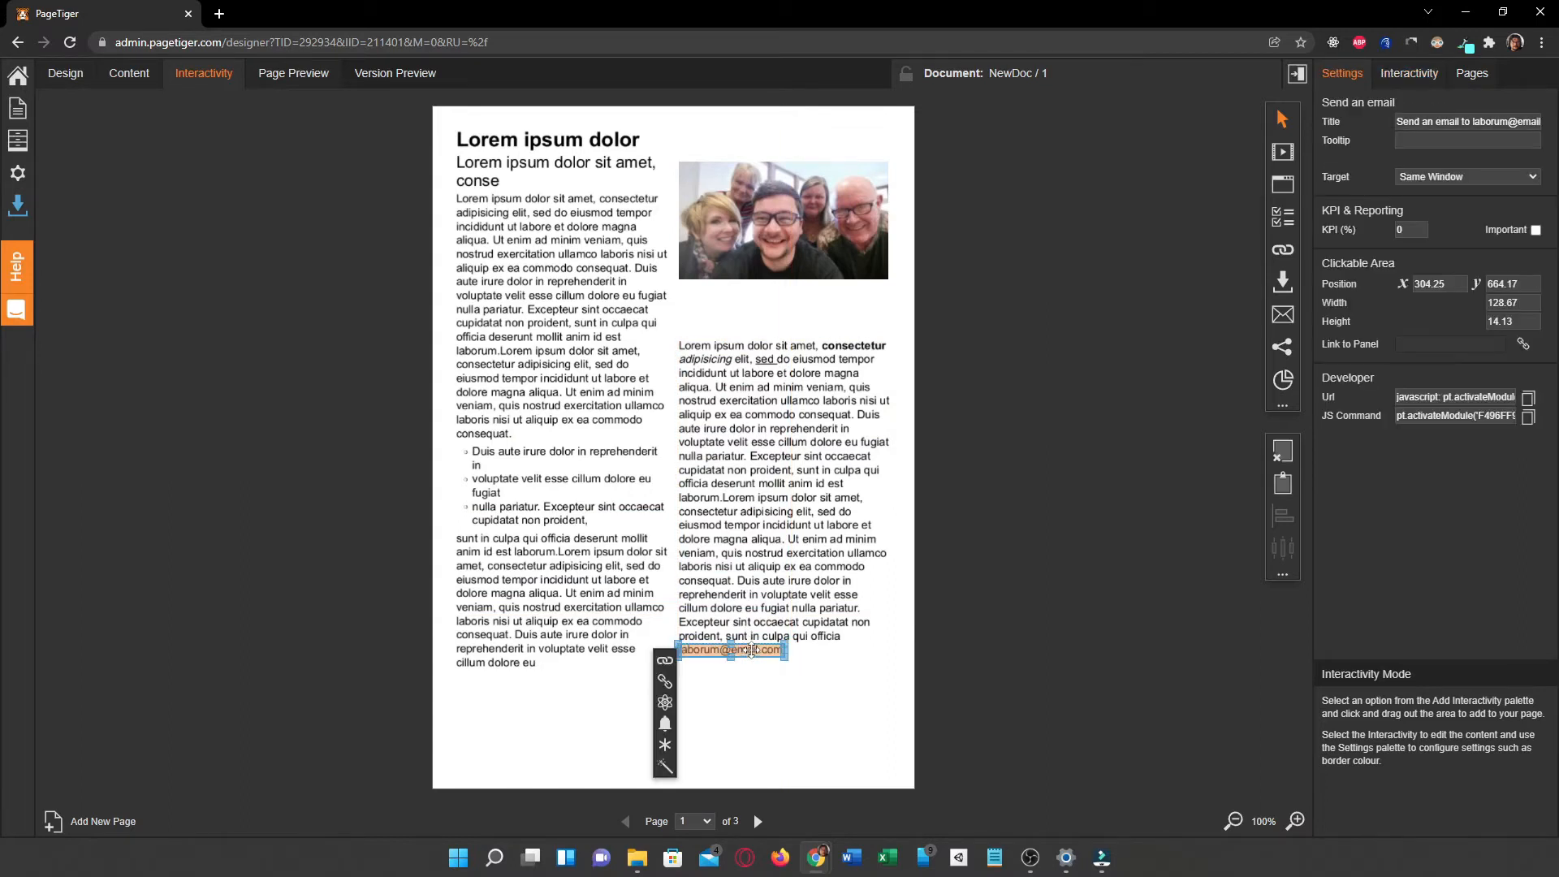
left_click(1466, 126)
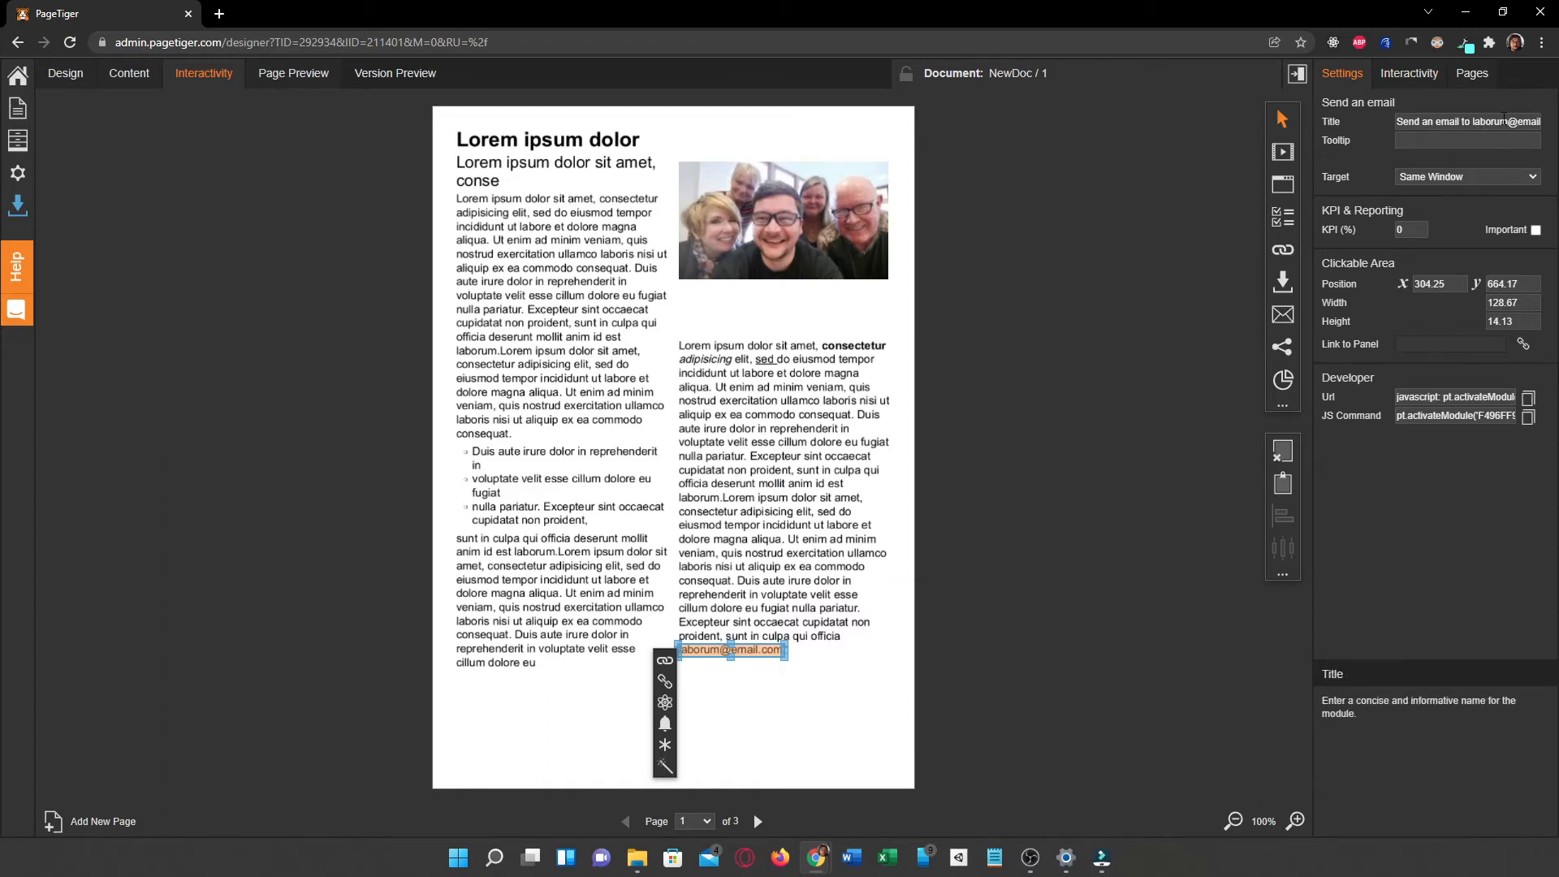
left_click(1401, 77)
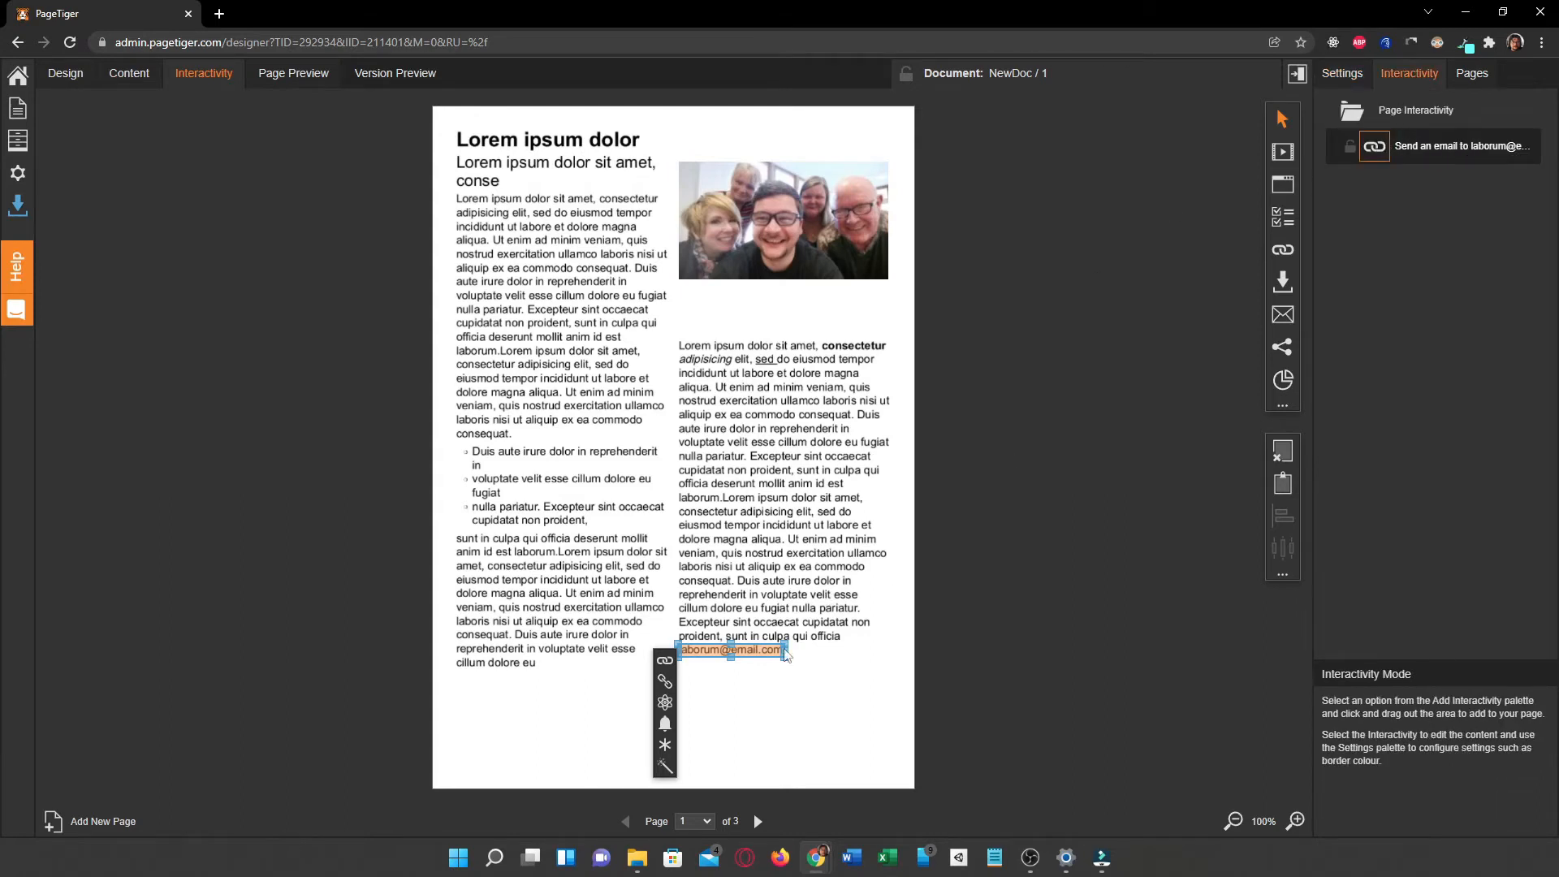
left_click(664, 667)
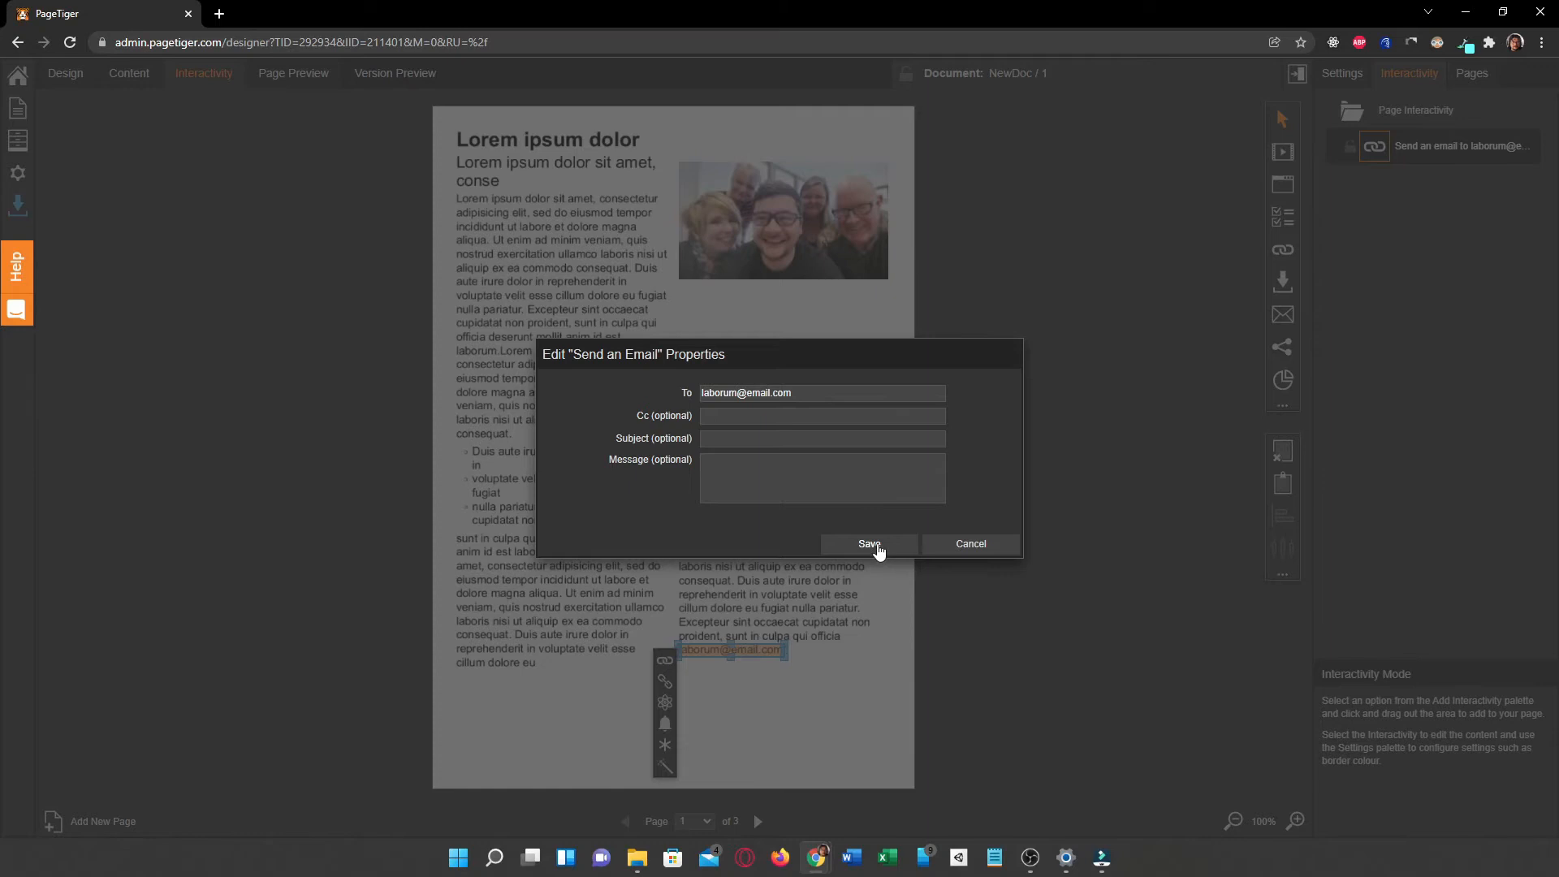
left_click(958, 545)
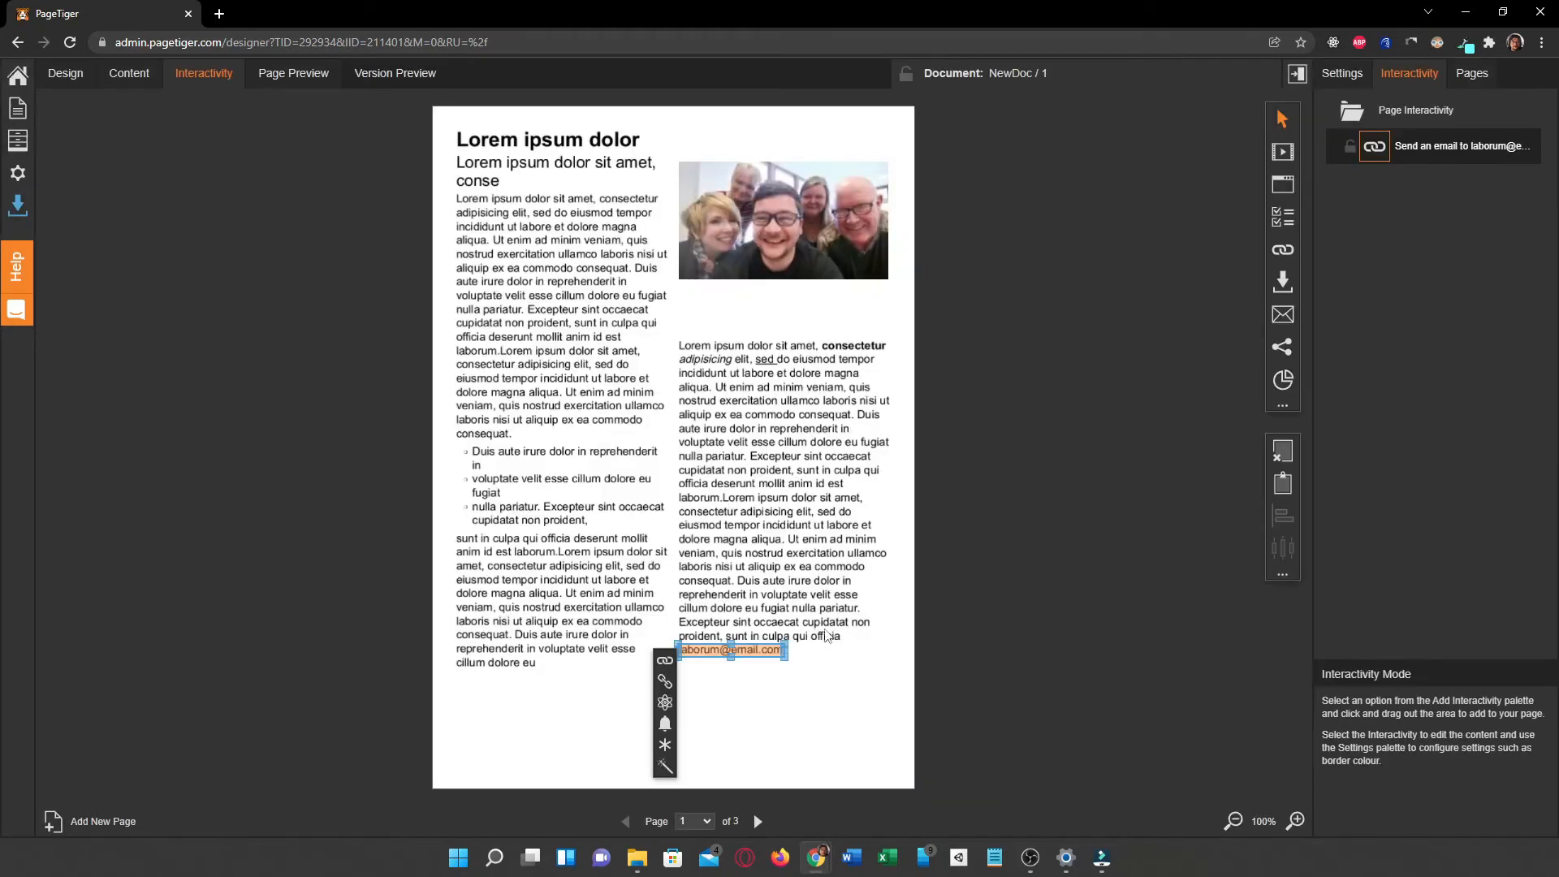
left_click(834, 695)
Step: Preview page 1 and return to editing its interactivity
left_click(260, 78)
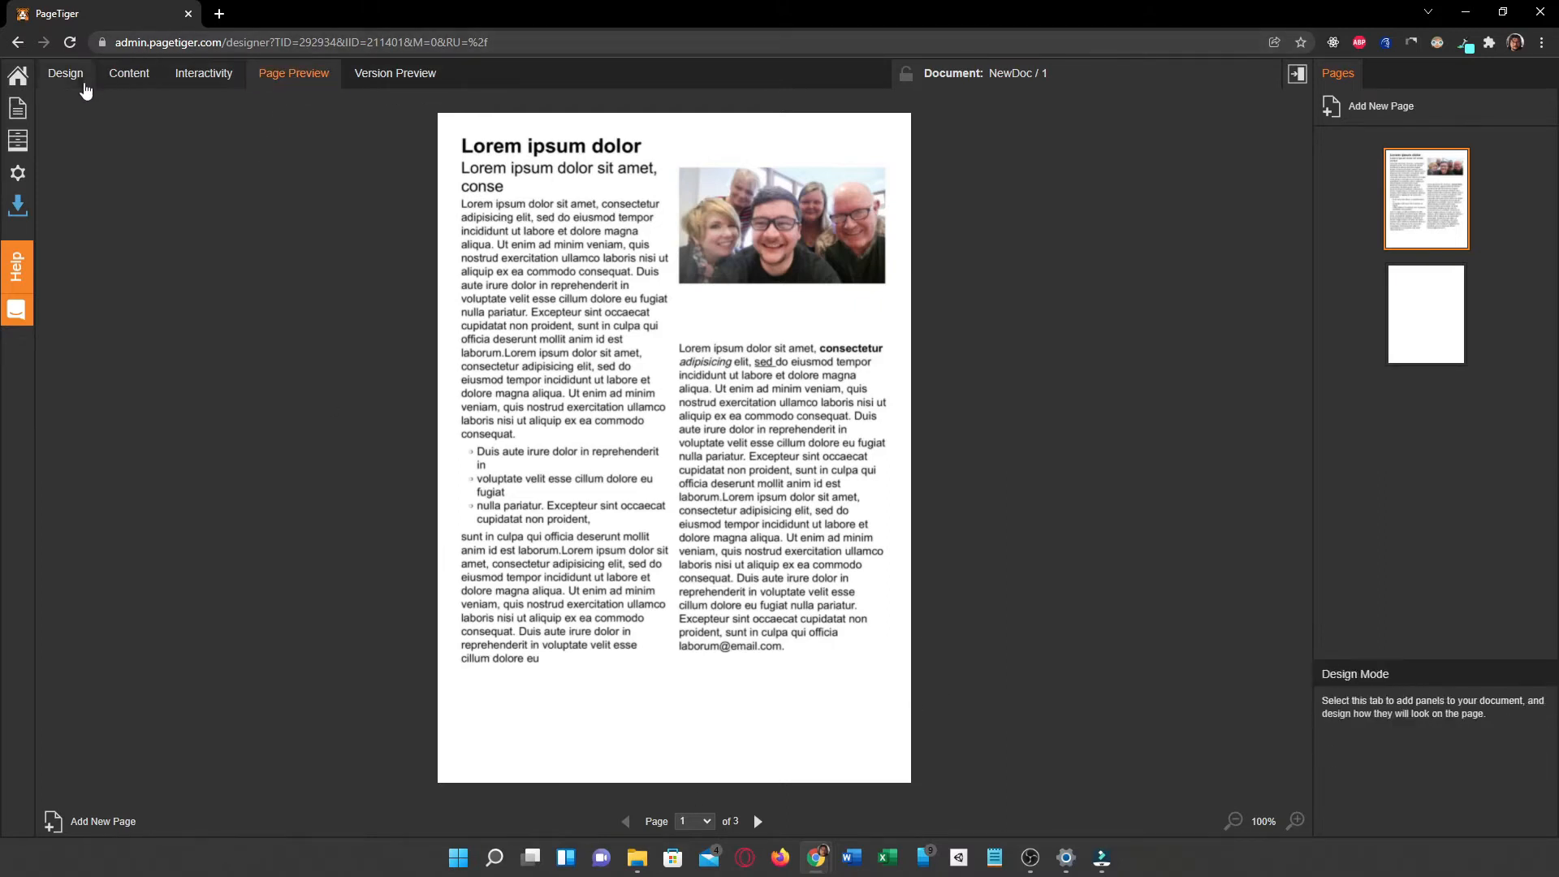
left_click(199, 73)
left_click(741, 658)
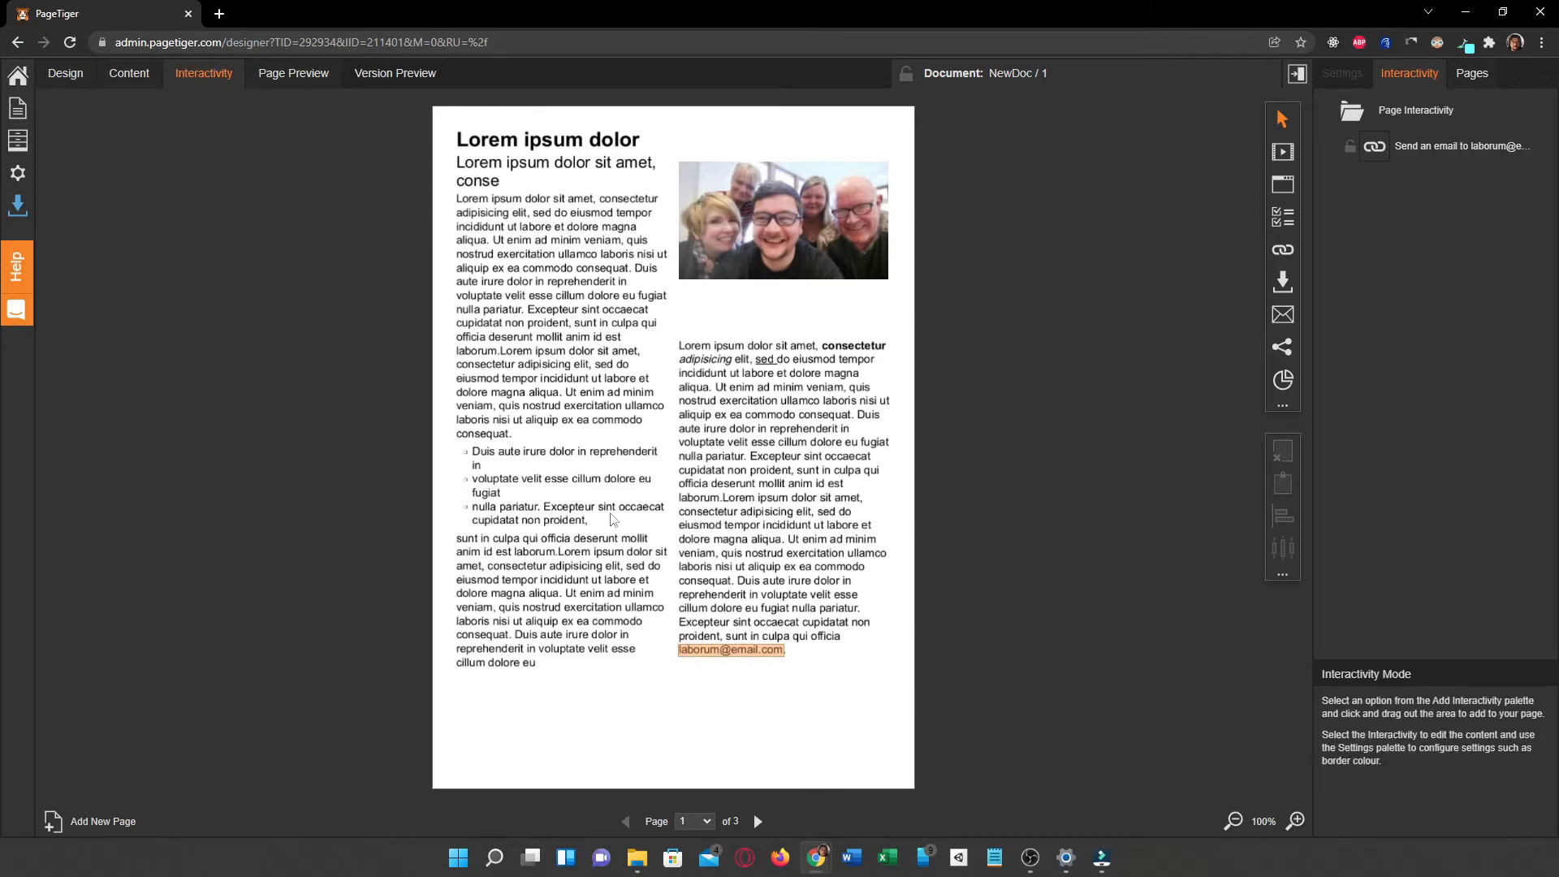
Step: Inspect the optional Cc, Subject and Message fields of the email link's properties, cancel without changes and deselect the link
left_click(712, 650)
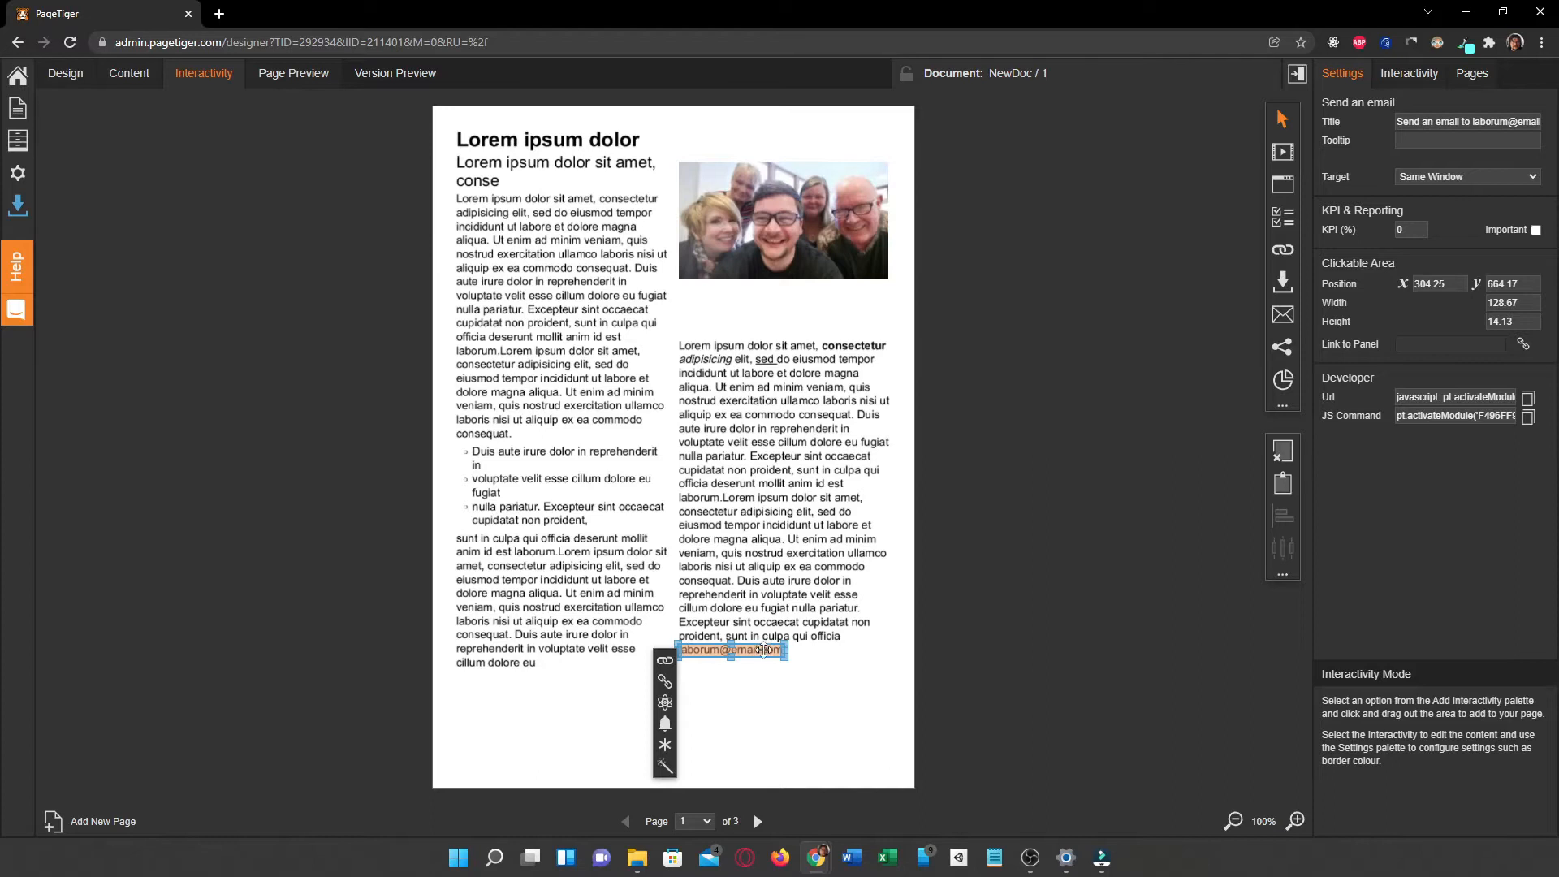
left_click(665, 665)
left_click(711, 417)
left_click(725, 439)
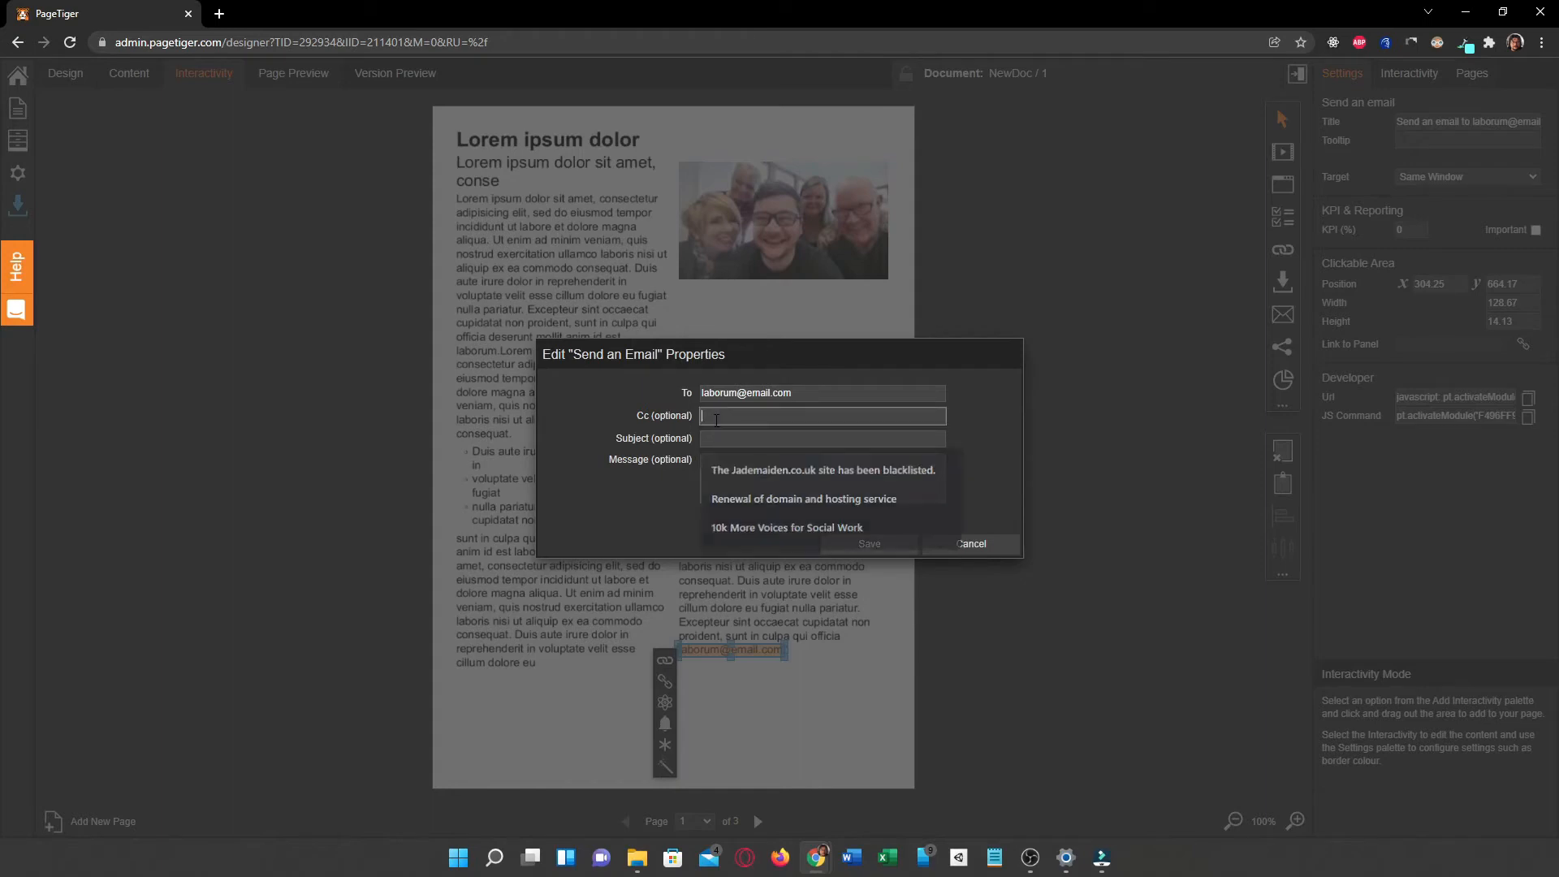
left_click(716, 440)
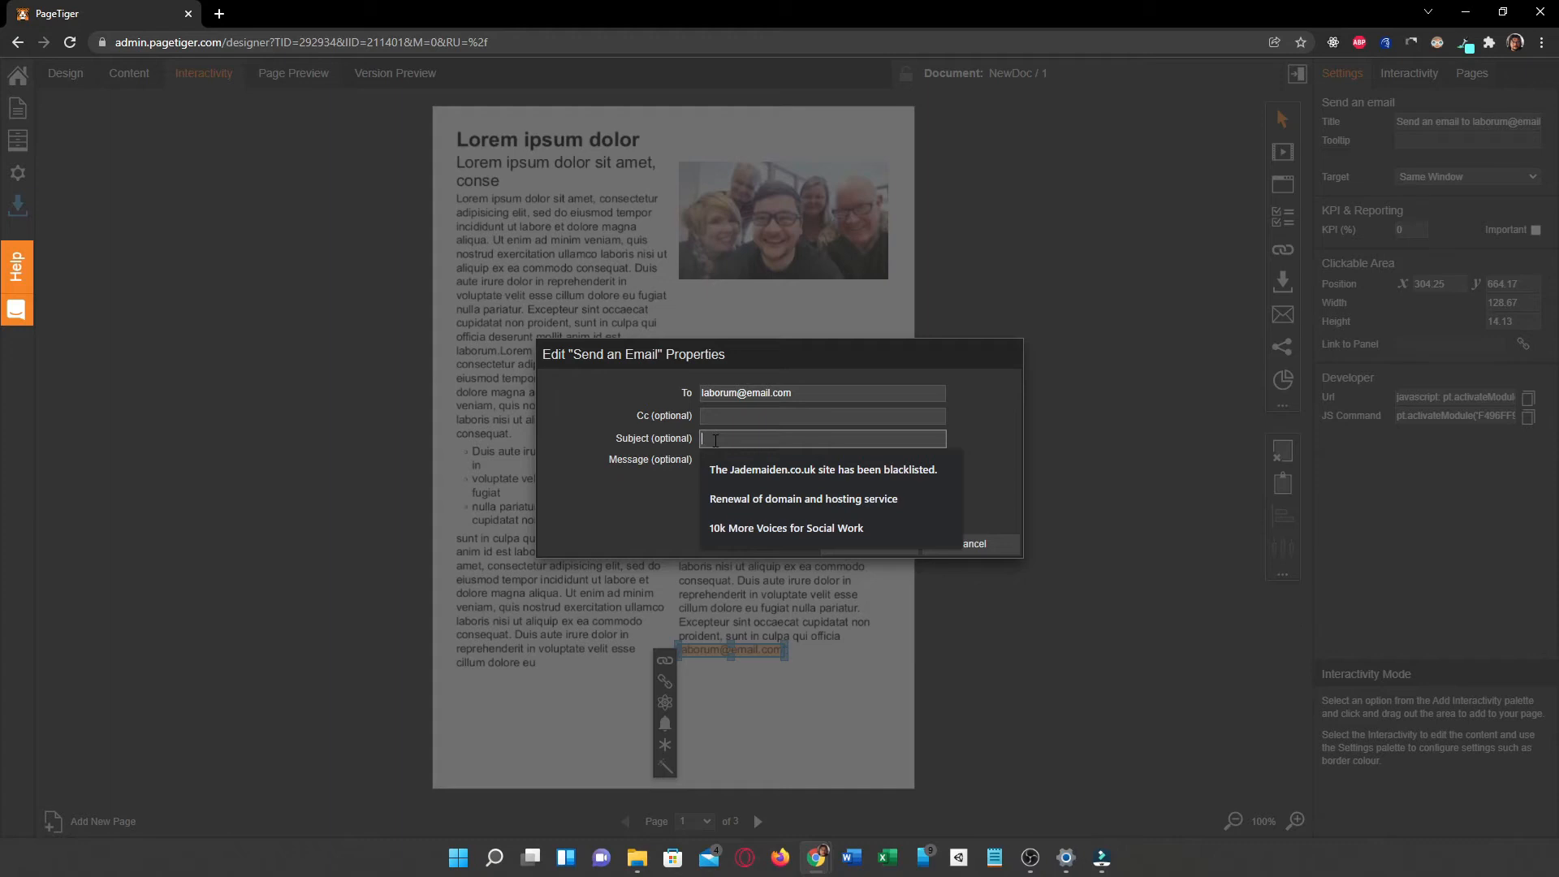
left_click(634, 514)
left_click(736, 472)
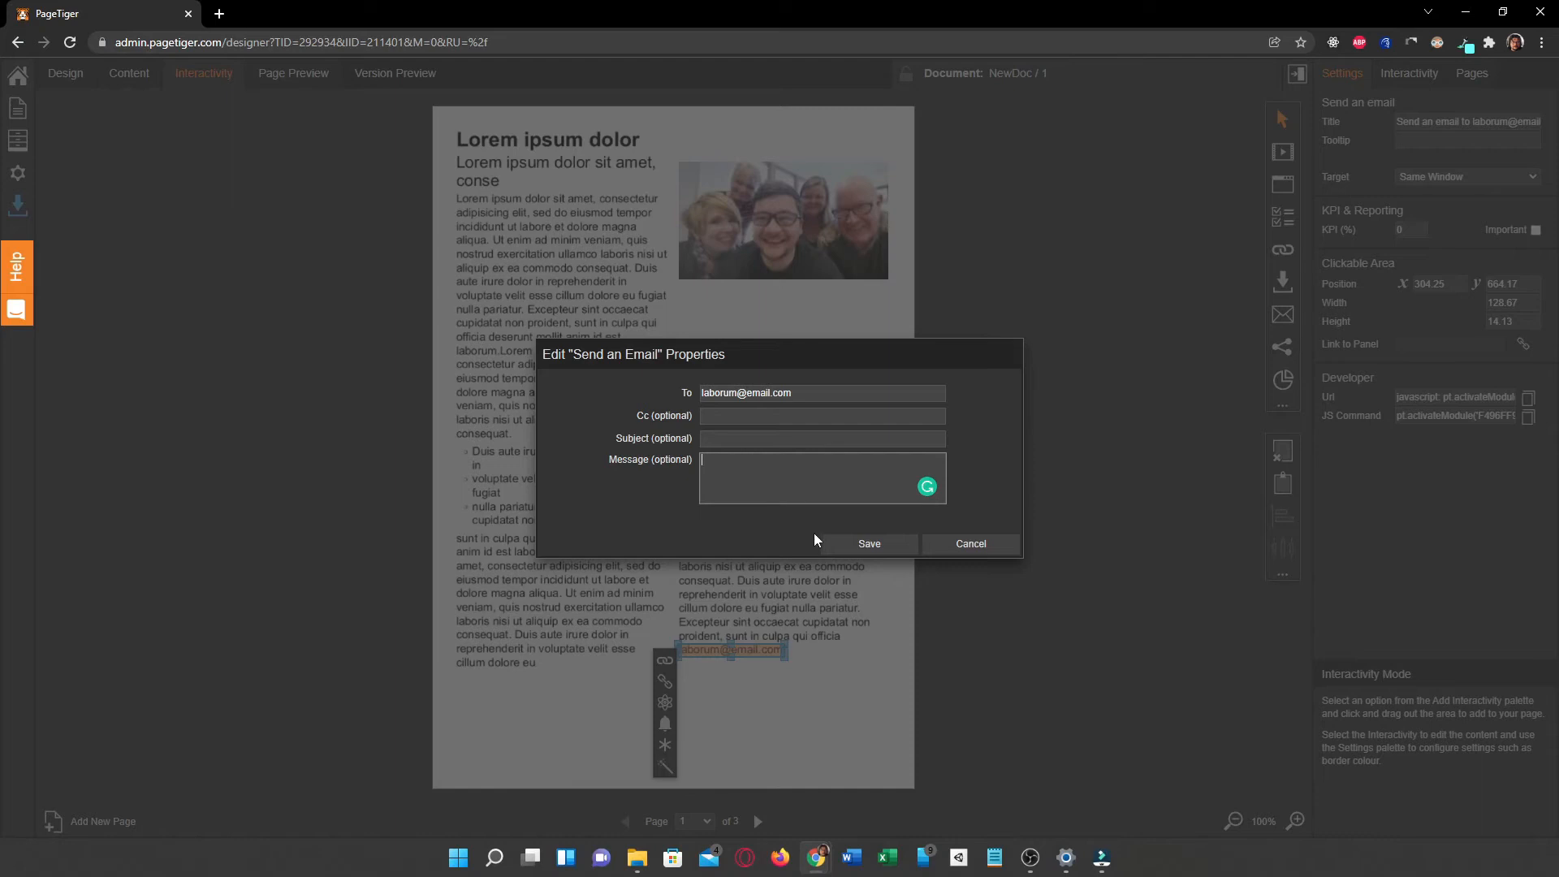
left_click(977, 550)
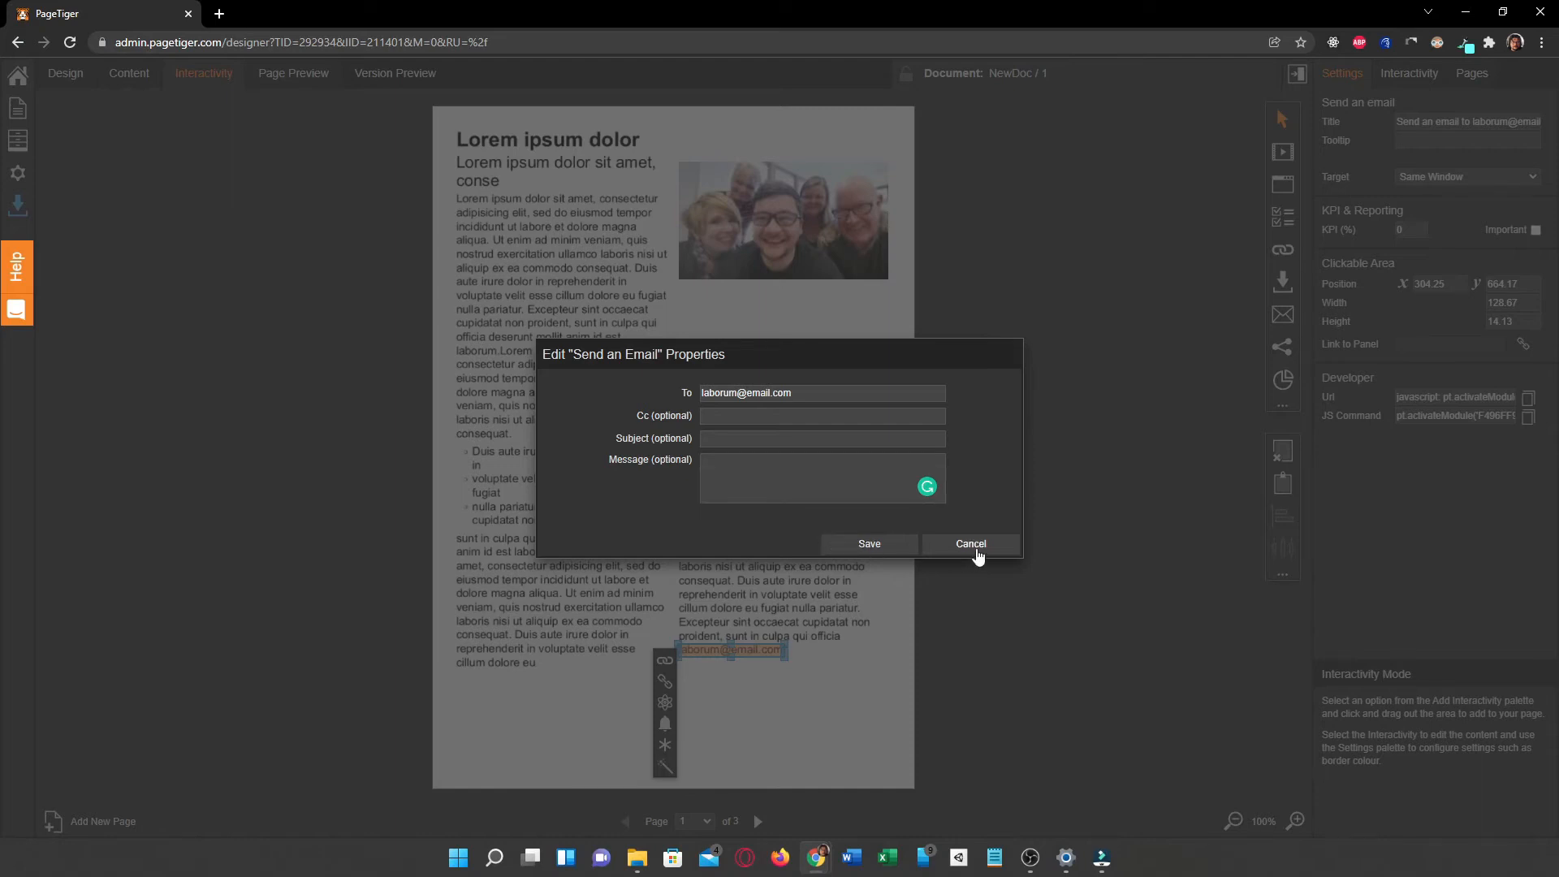
left_click(977, 550)
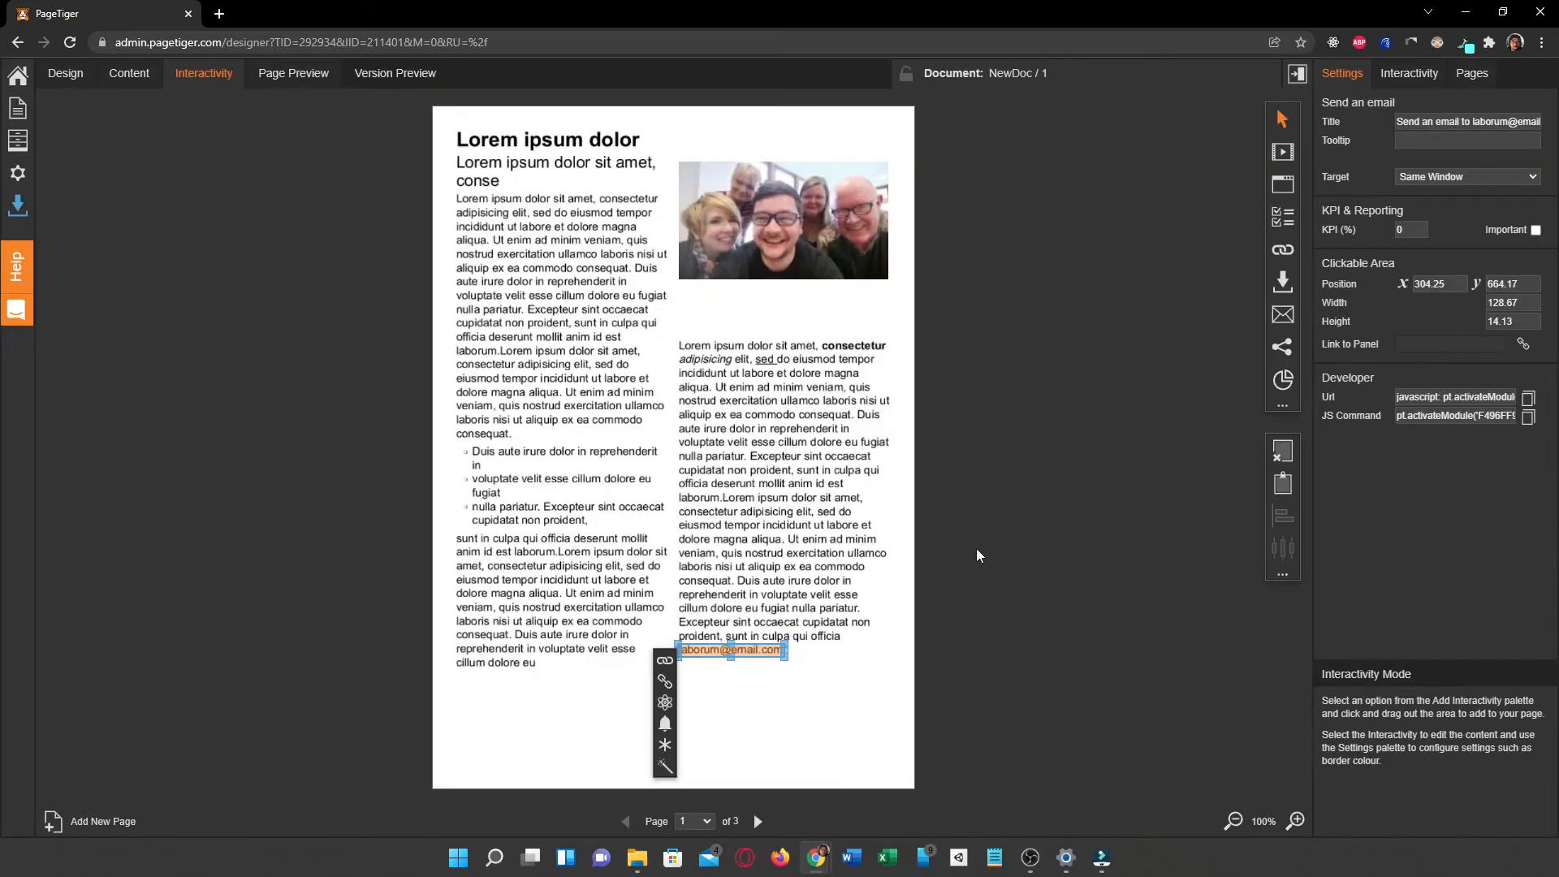
left_click(772, 607)
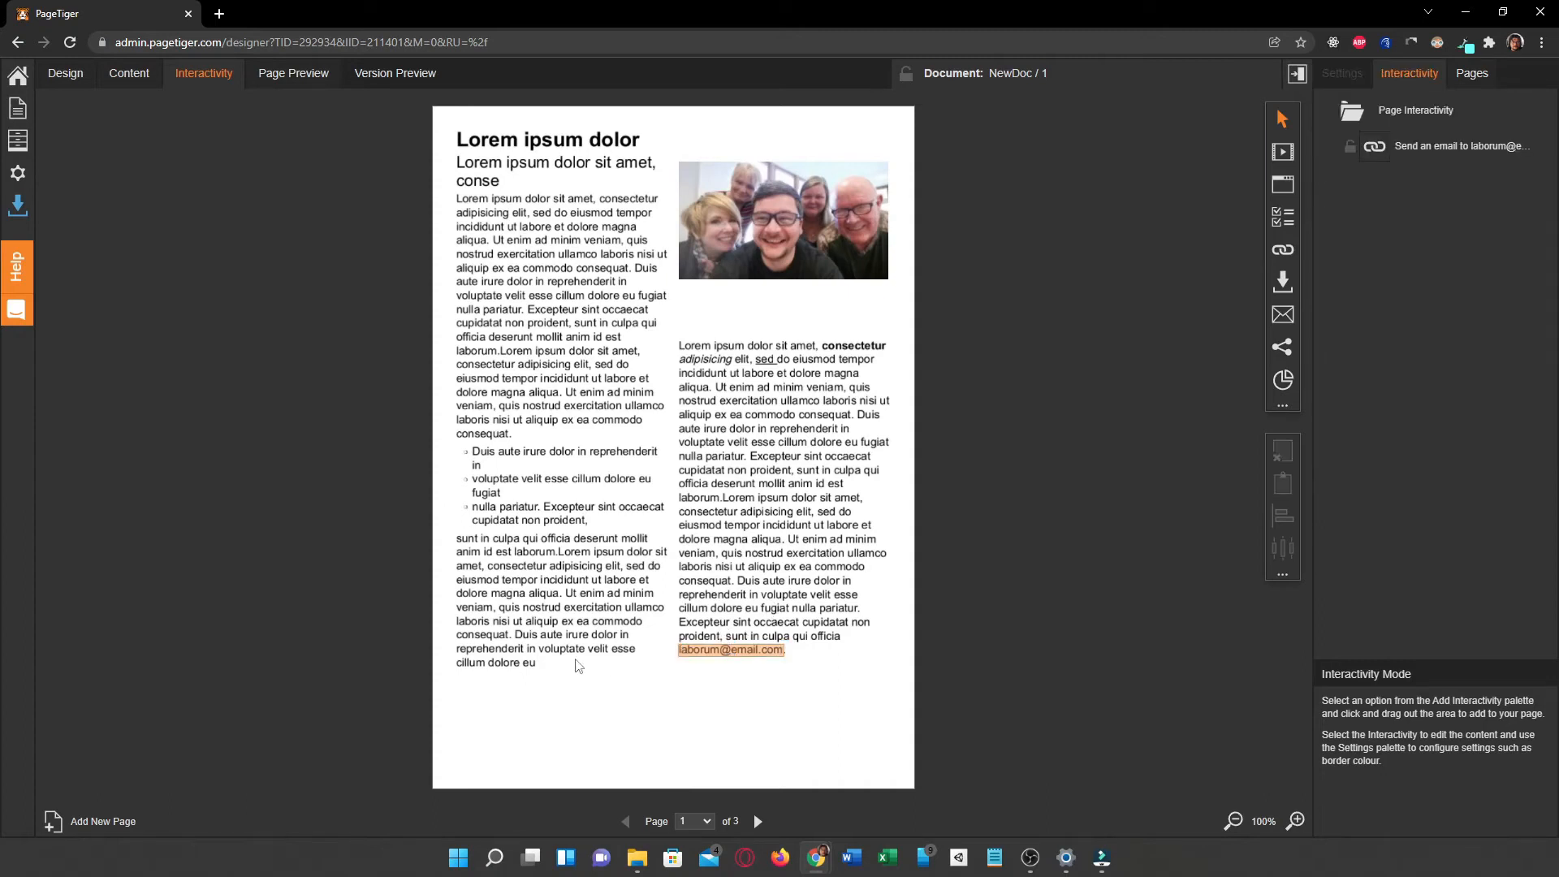
Step: In design mode, draw a text panel in the upper part of page 2
left_click(759, 824)
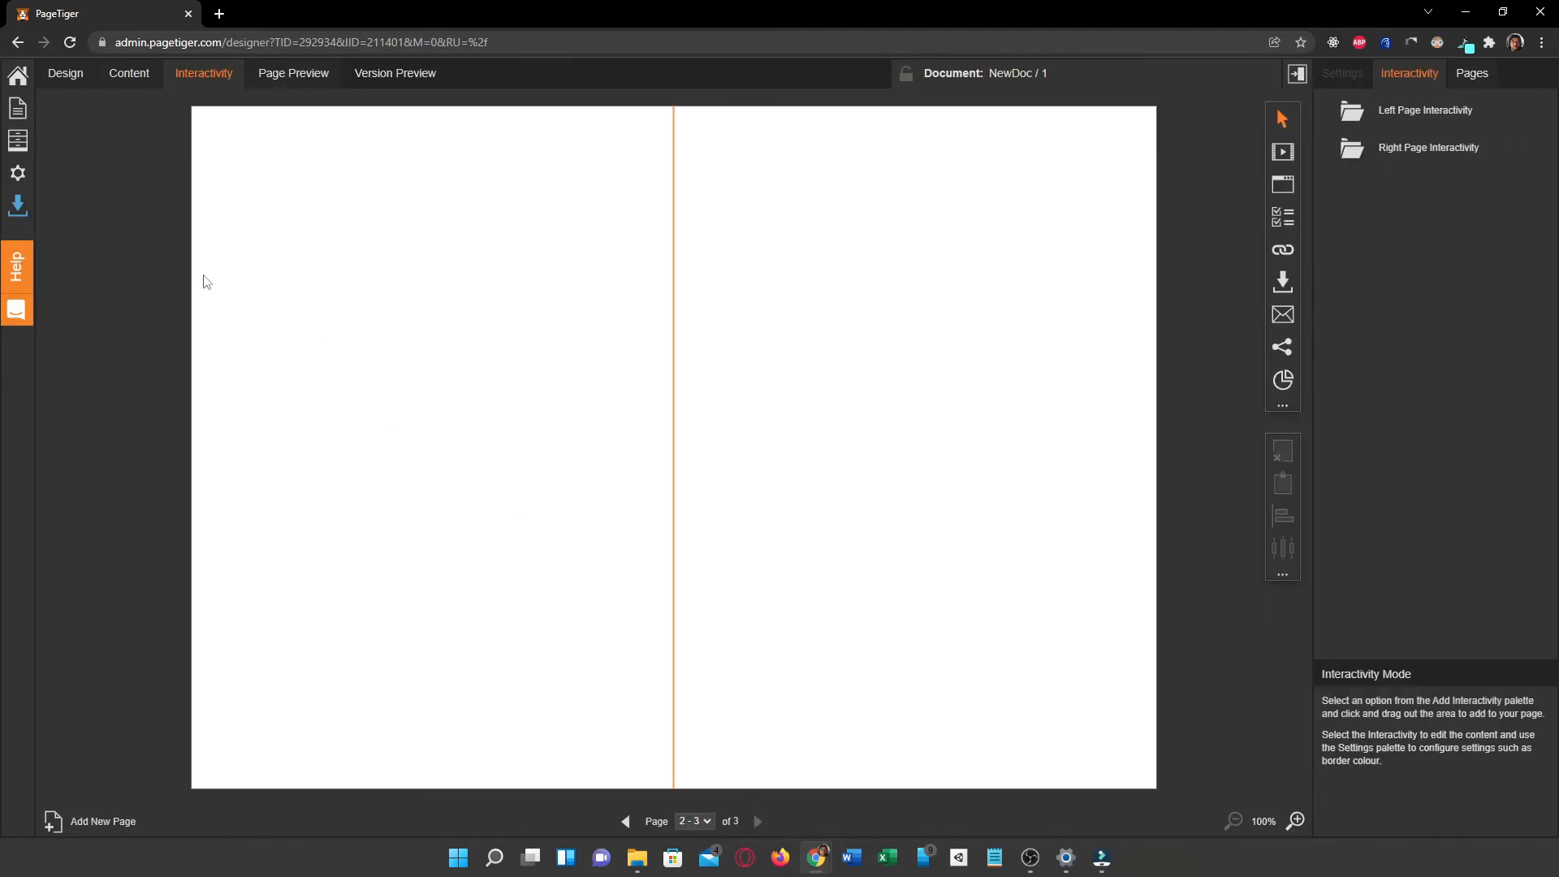
left_click(68, 75)
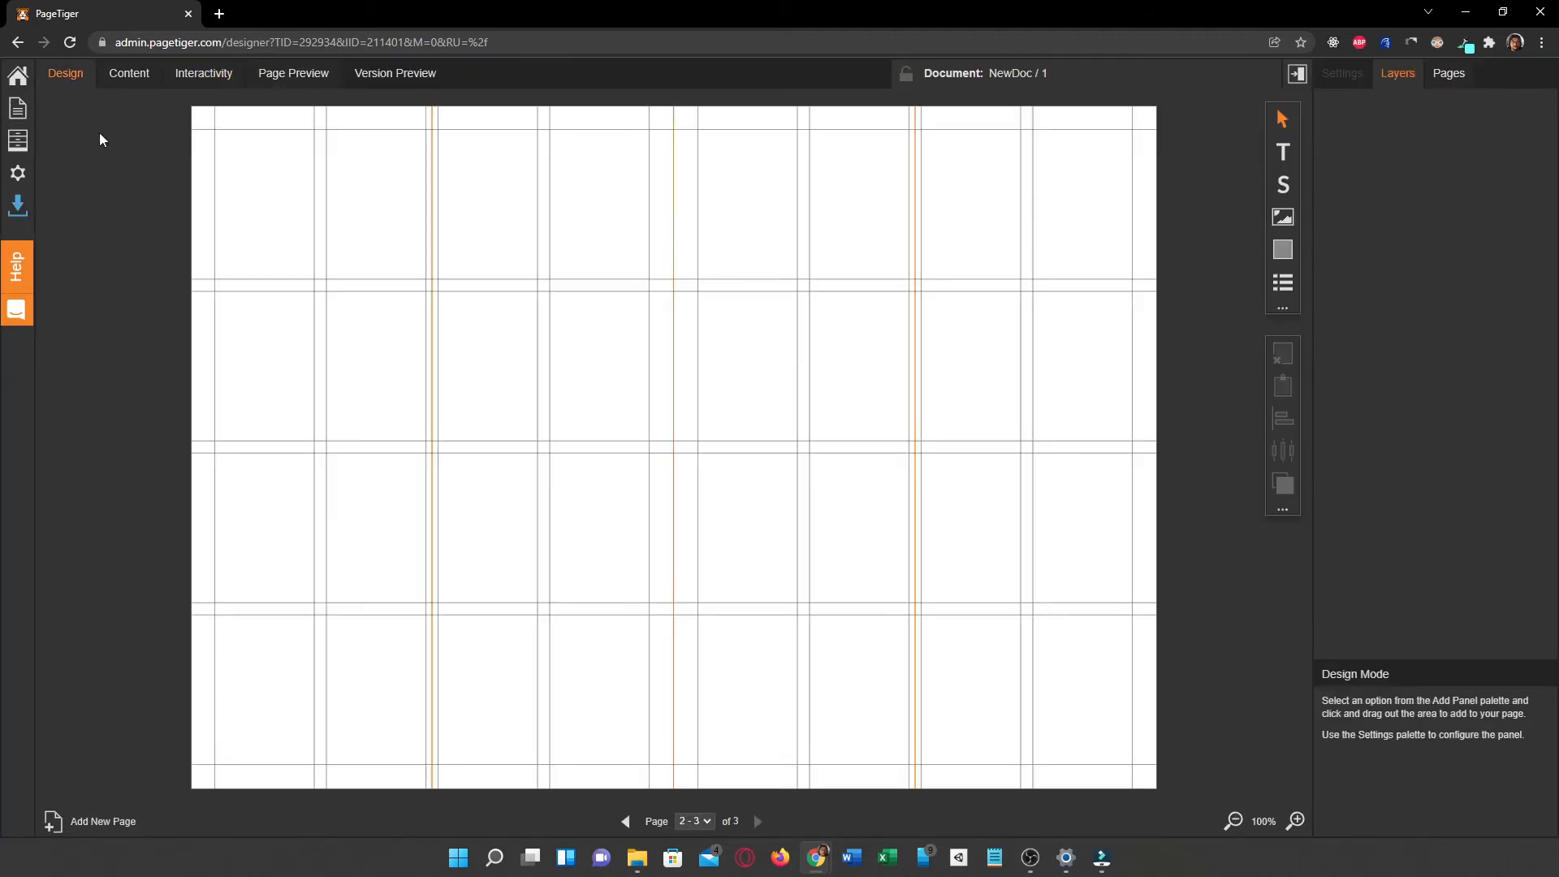
left_click(1283, 153)
left_click_drag(249, 176, 551, 443)
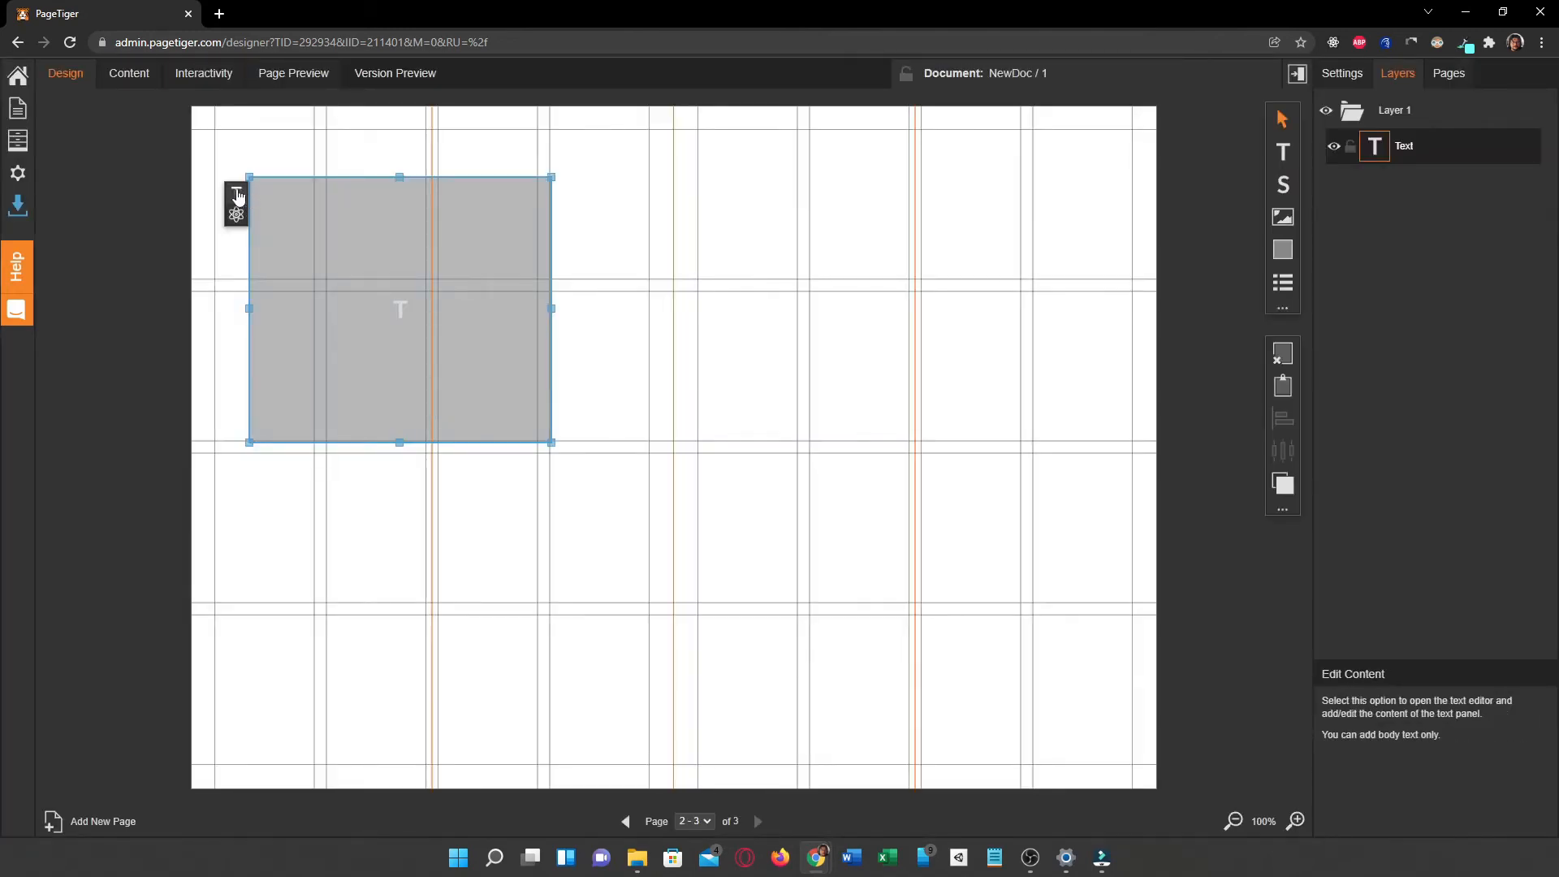
Step: Enter "Welcome to Page 2" as the body of the new text panel and save it
left_click(237, 193)
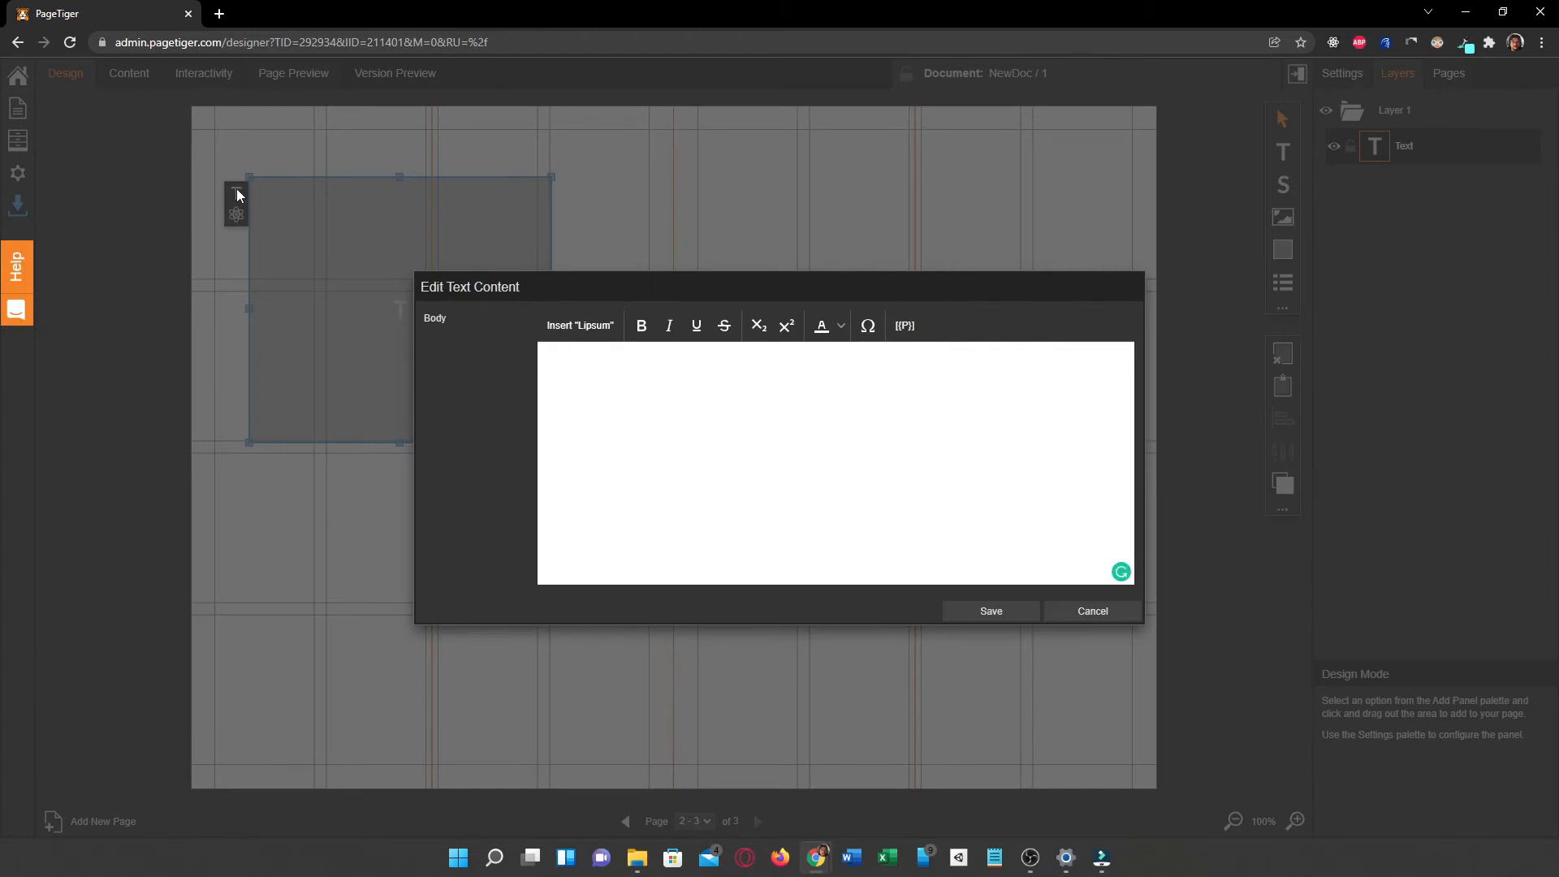
left_click(622, 453)
type("Welcome to Page 2")
left_click(994, 611)
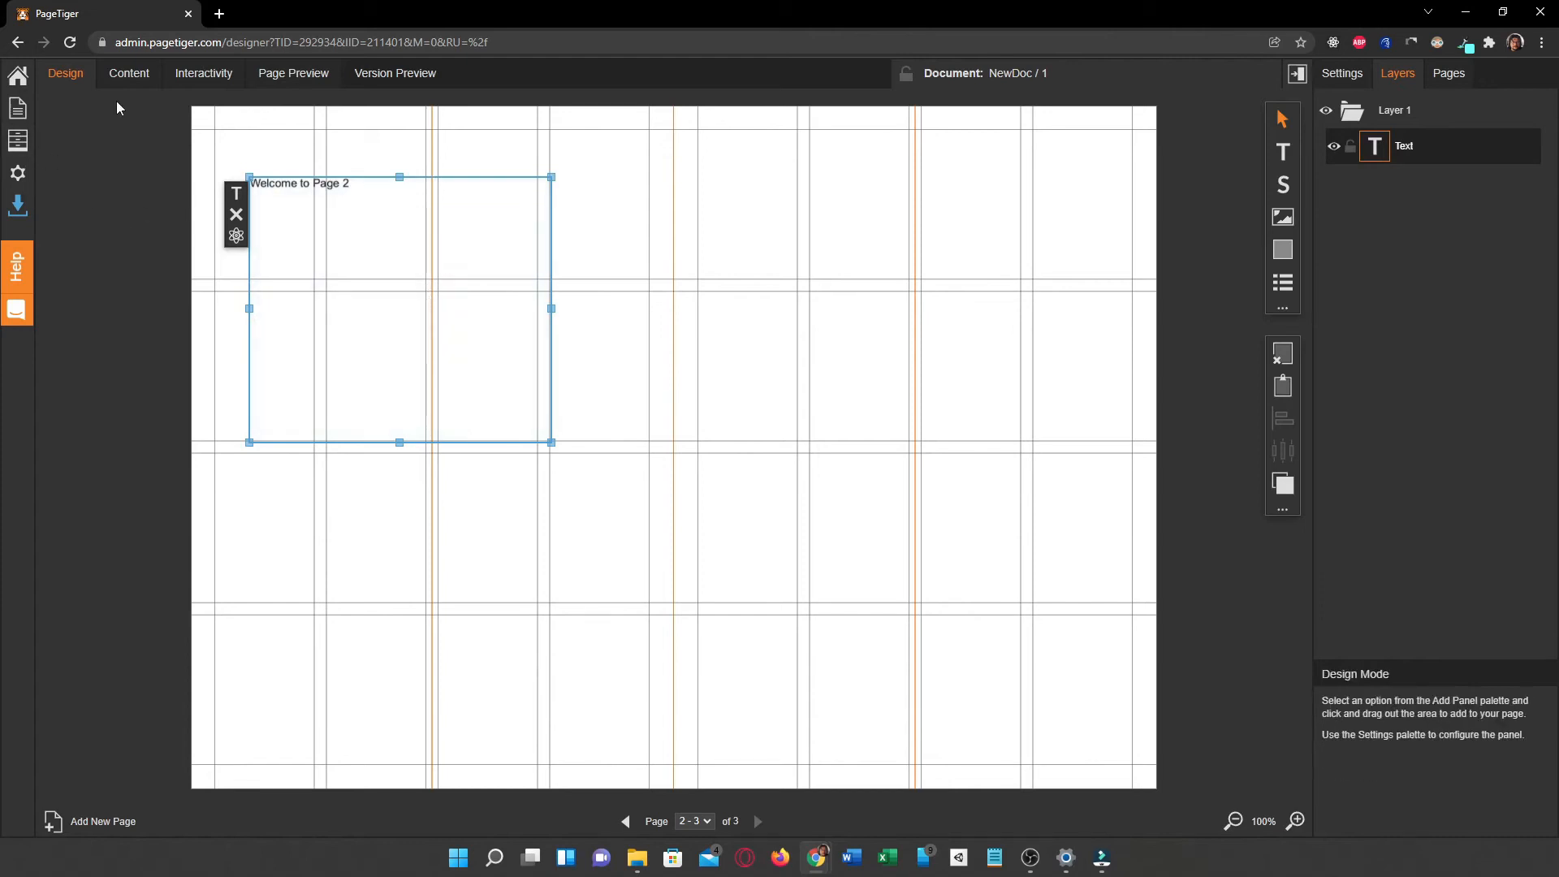
Step: Go back to page 1 in design mode and check the options of the page selector
left_click(1439, 73)
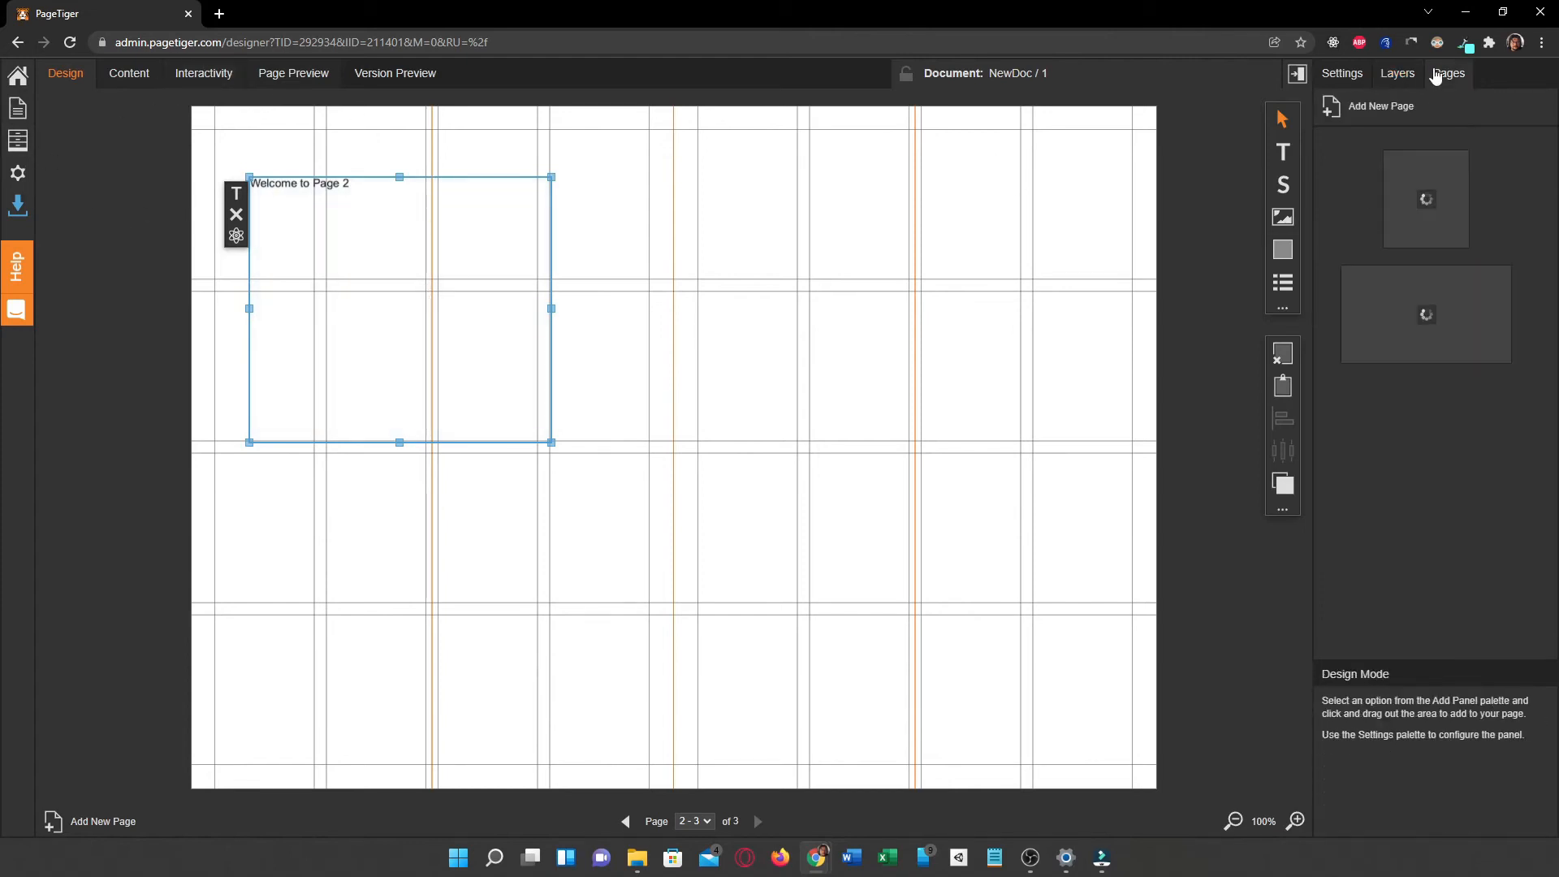
left_click(1401, 231)
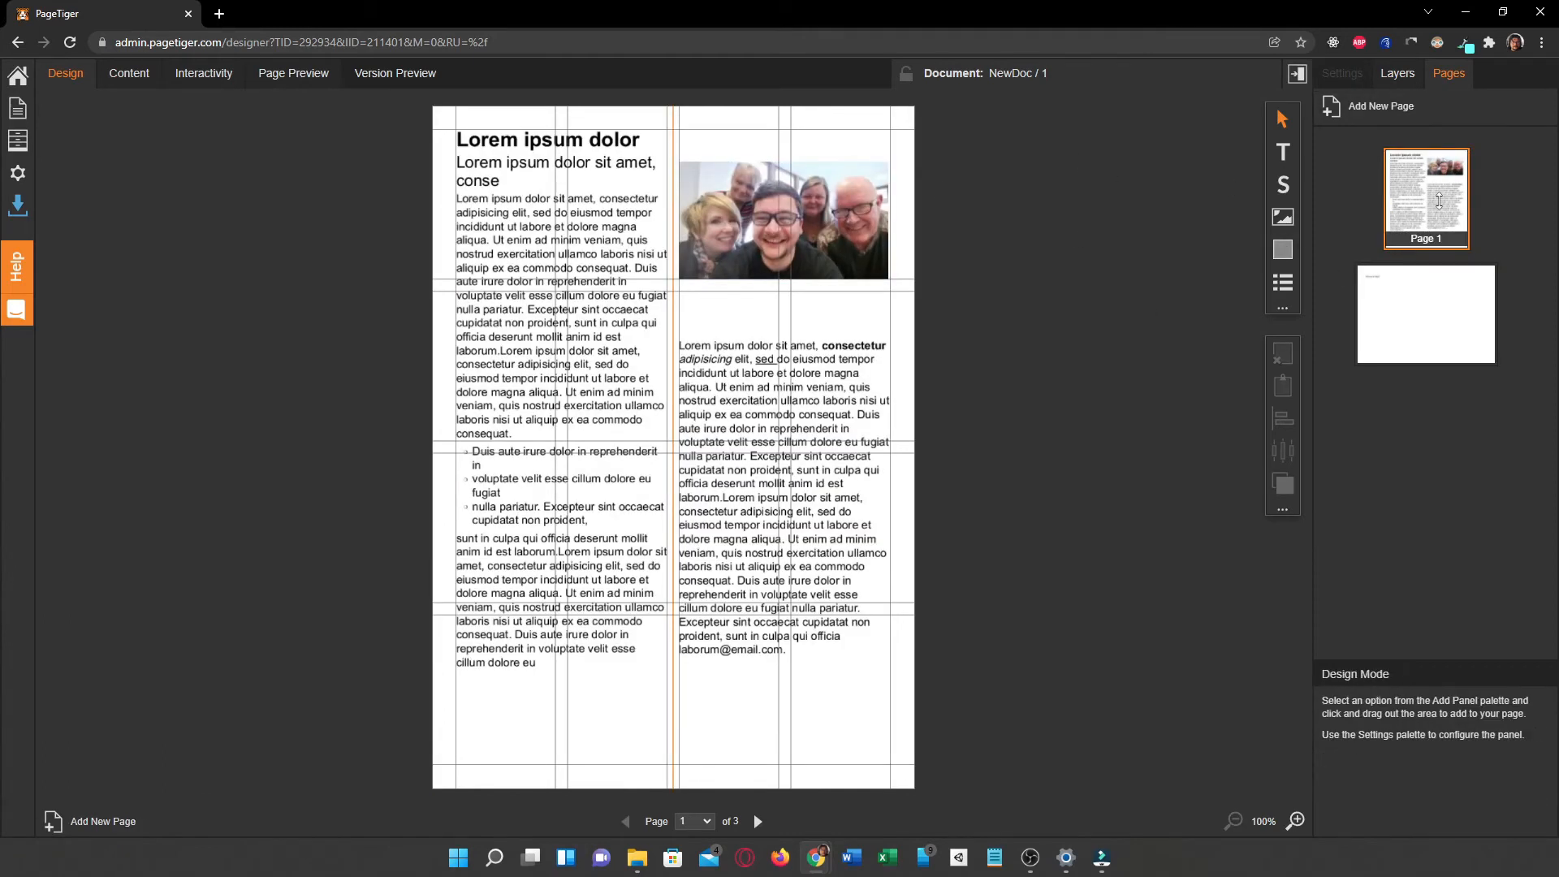
left_click(1448, 78)
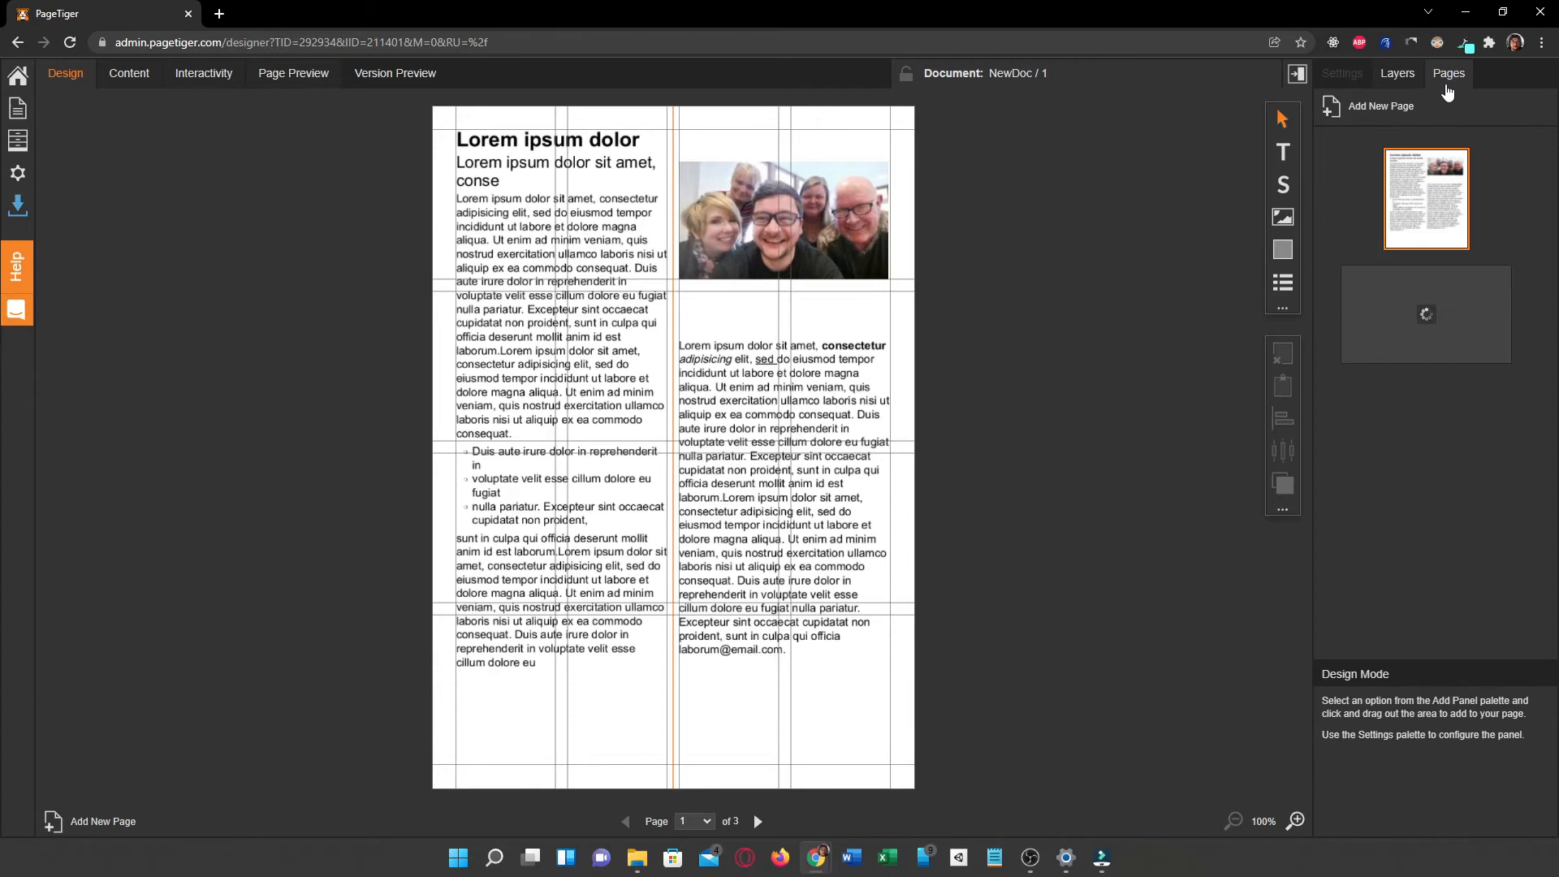
left_click(705, 822)
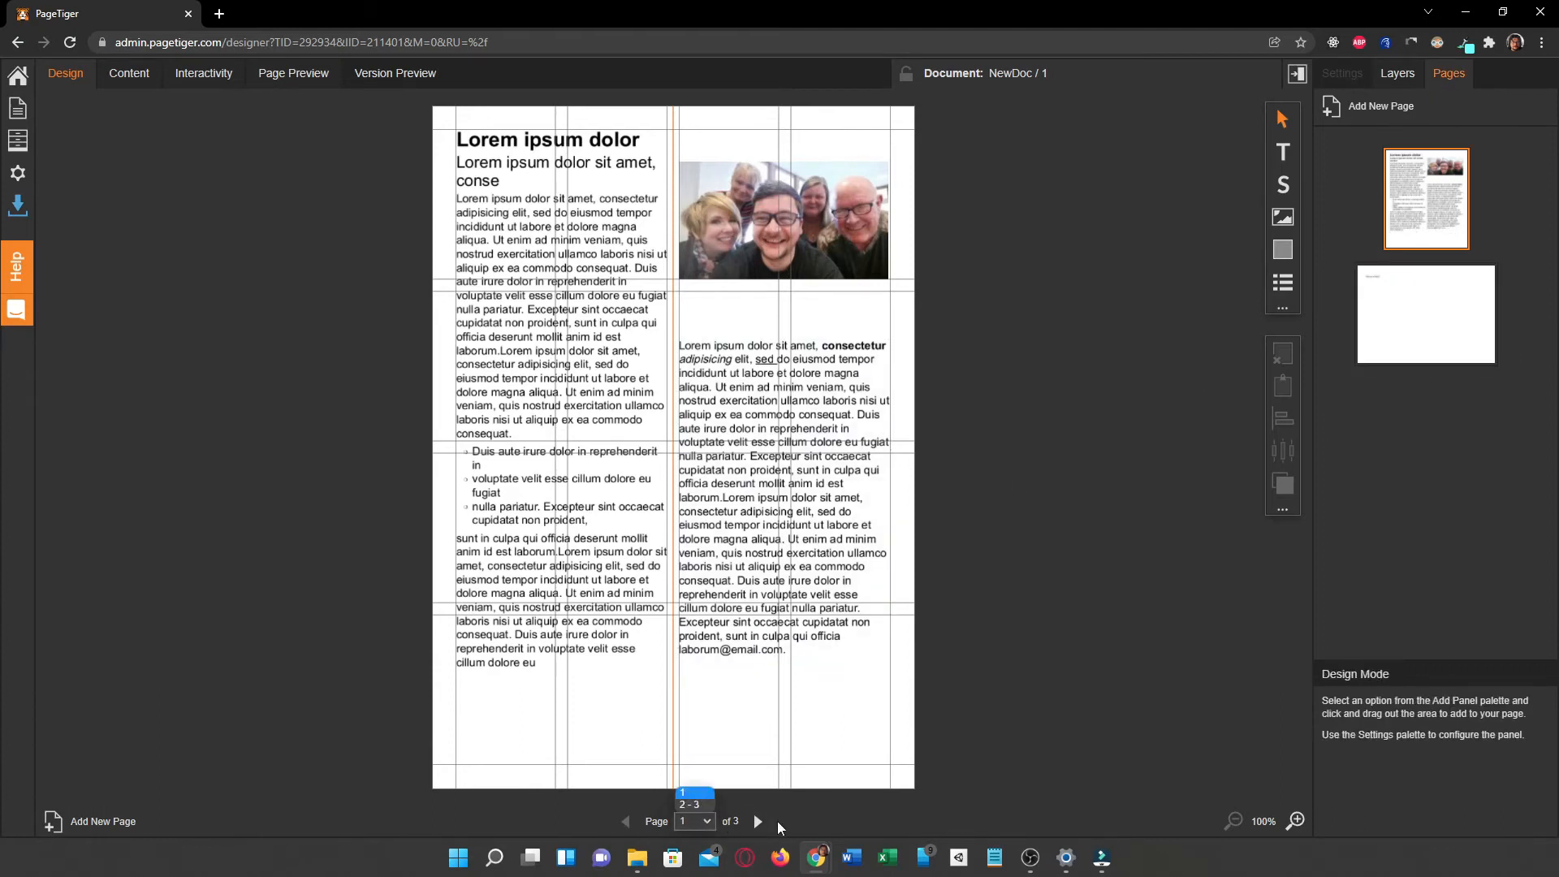
Step: Add "Go to Page 2" below a blank line at the end of the first column's story body and save
left_click(661, 714)
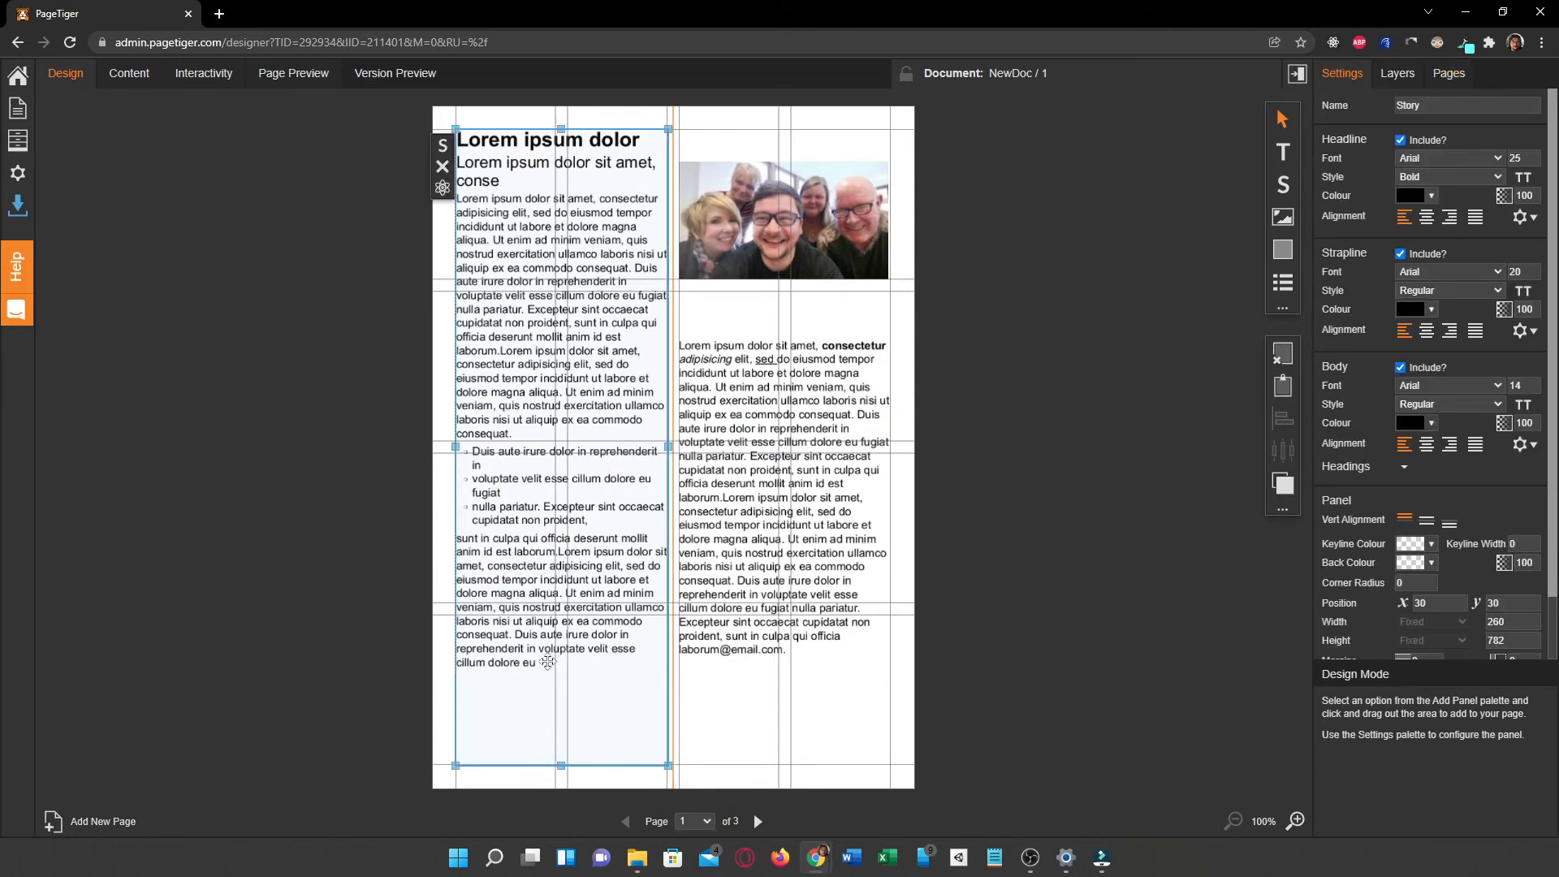
left_click(443, 146)
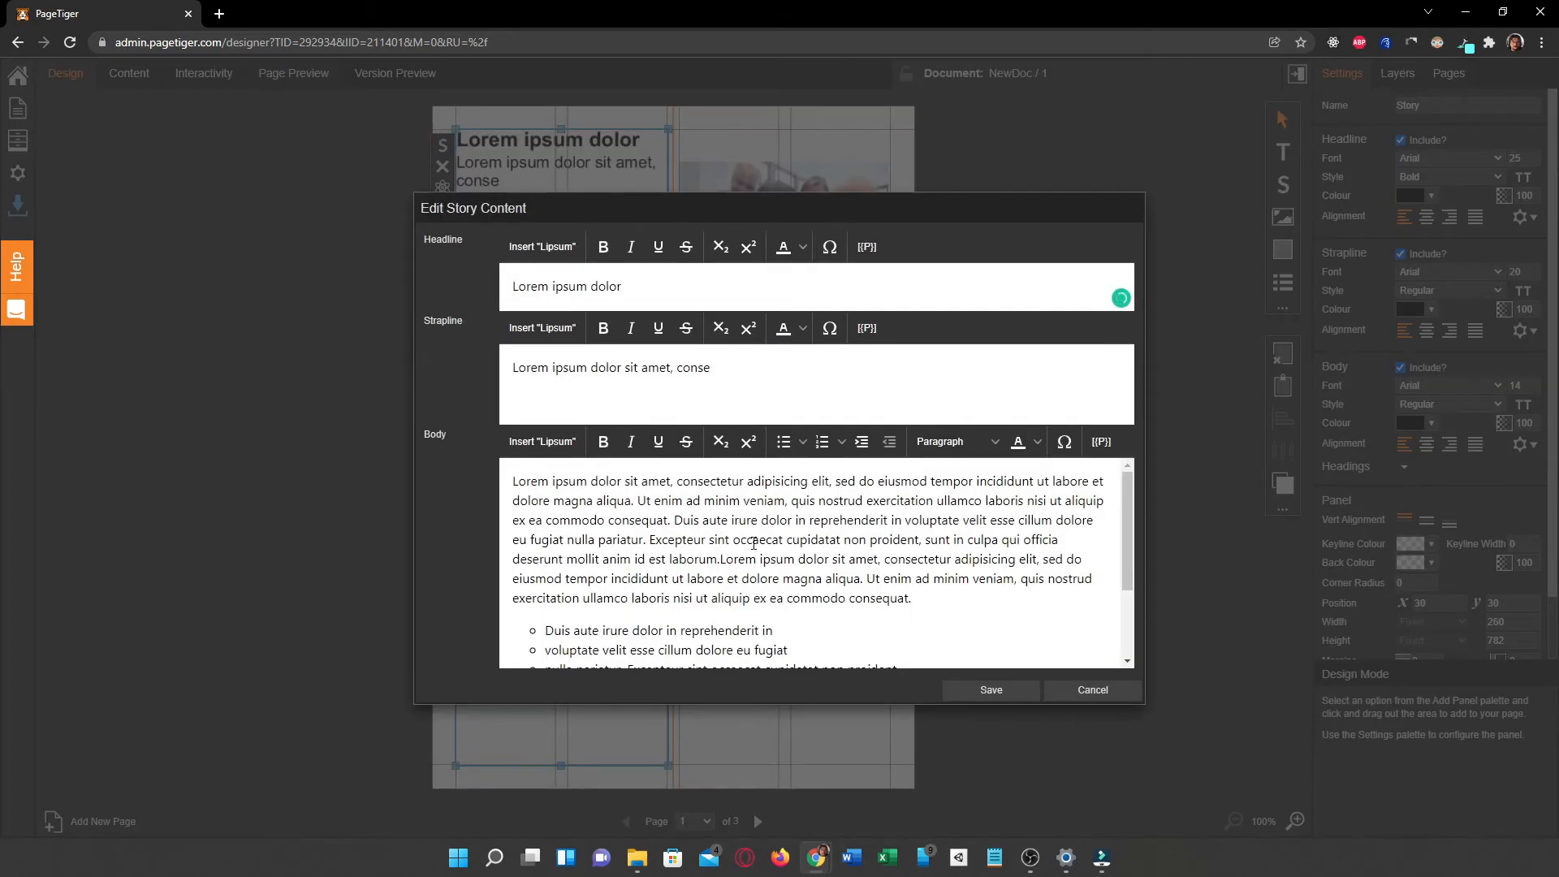
scroll(754, 543, "down", 2)
left_click(920, 646)
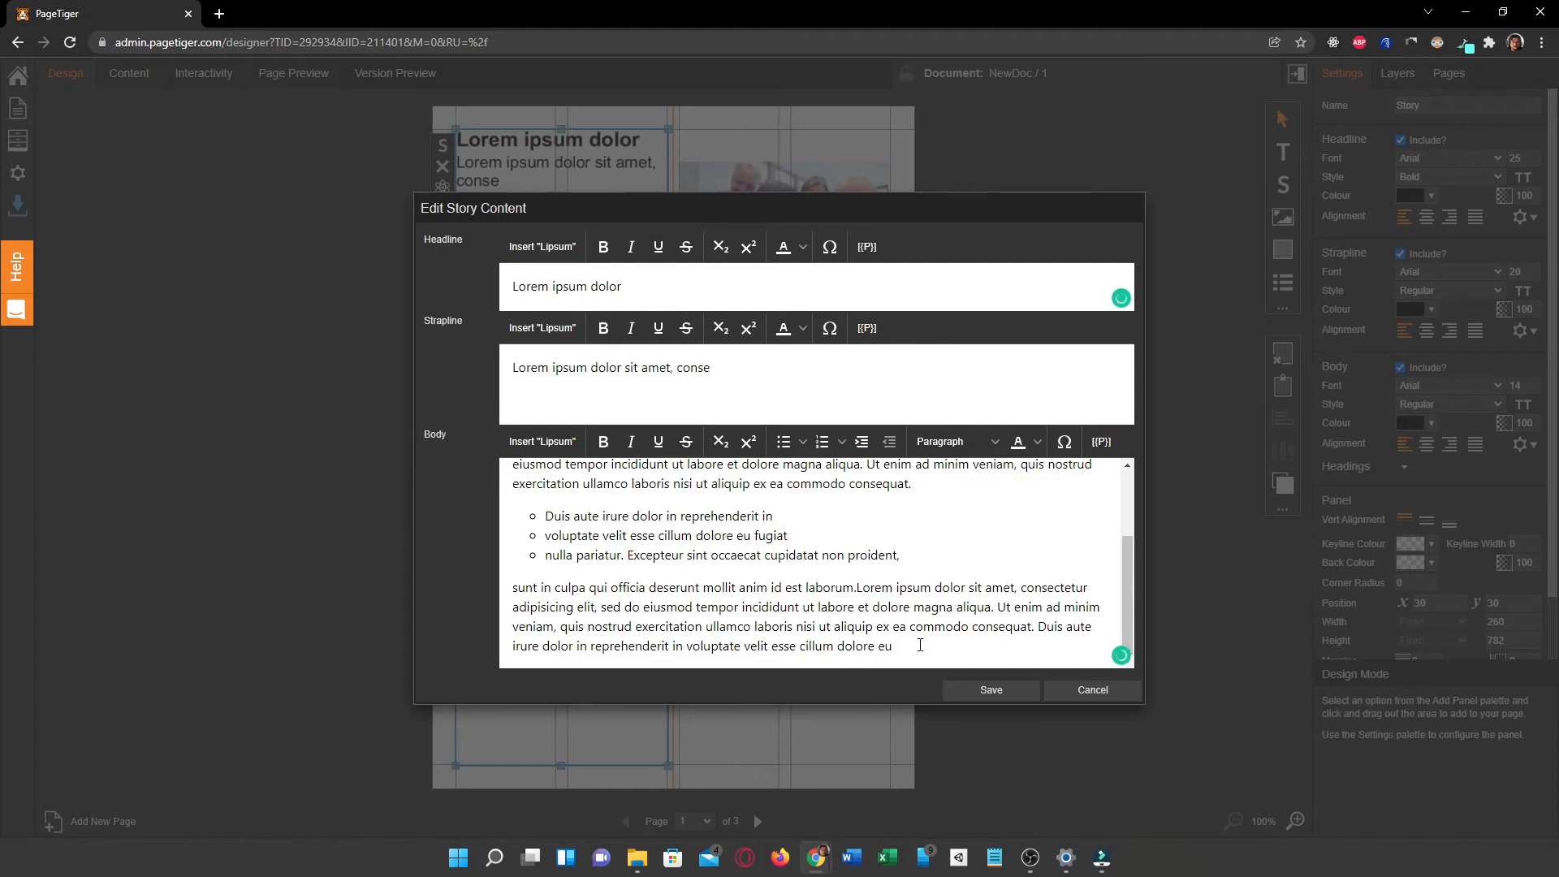
key("Return")
key("Return")
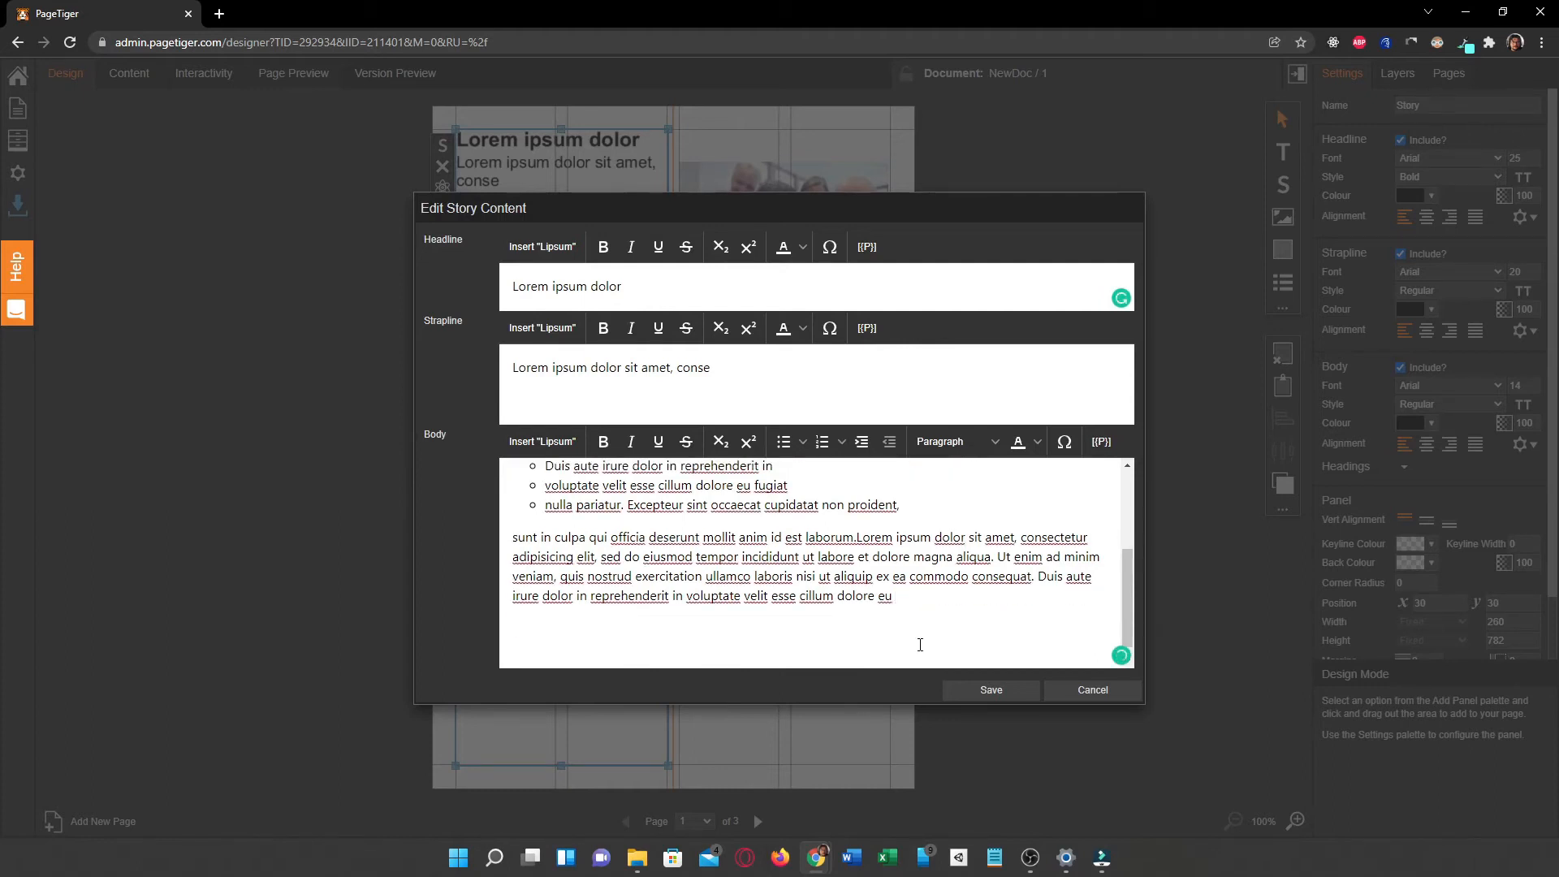
type("Go to Page 2")
left_click(988, 691)
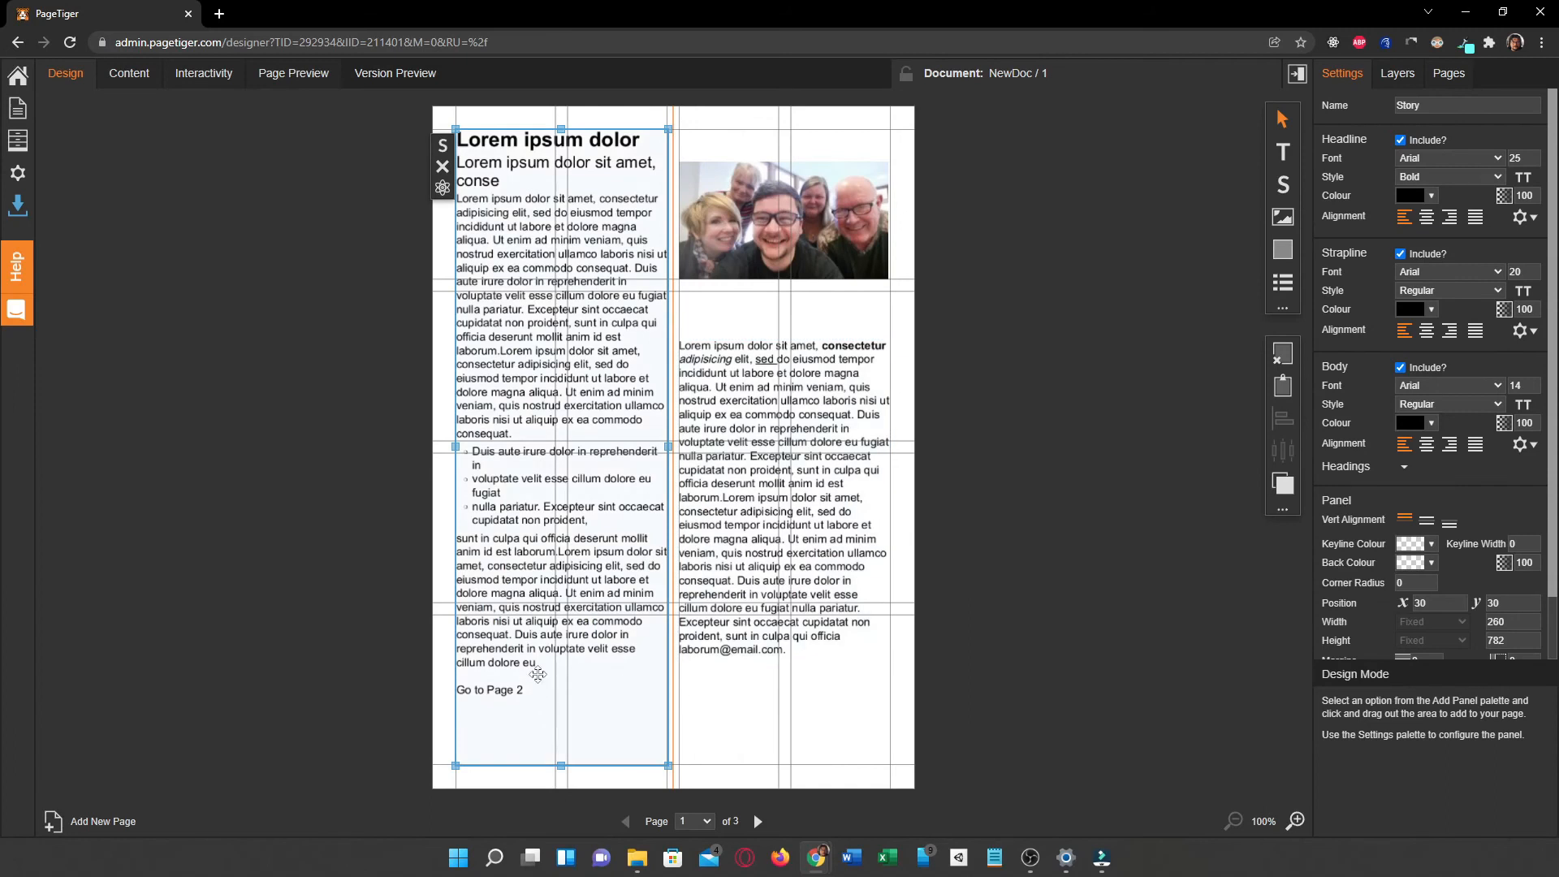
Step: In interactivity mode, draw a "Jump to a page within this version" link area about 83 by 24 over the "Go to Page 2" text
left_click(192, 74)
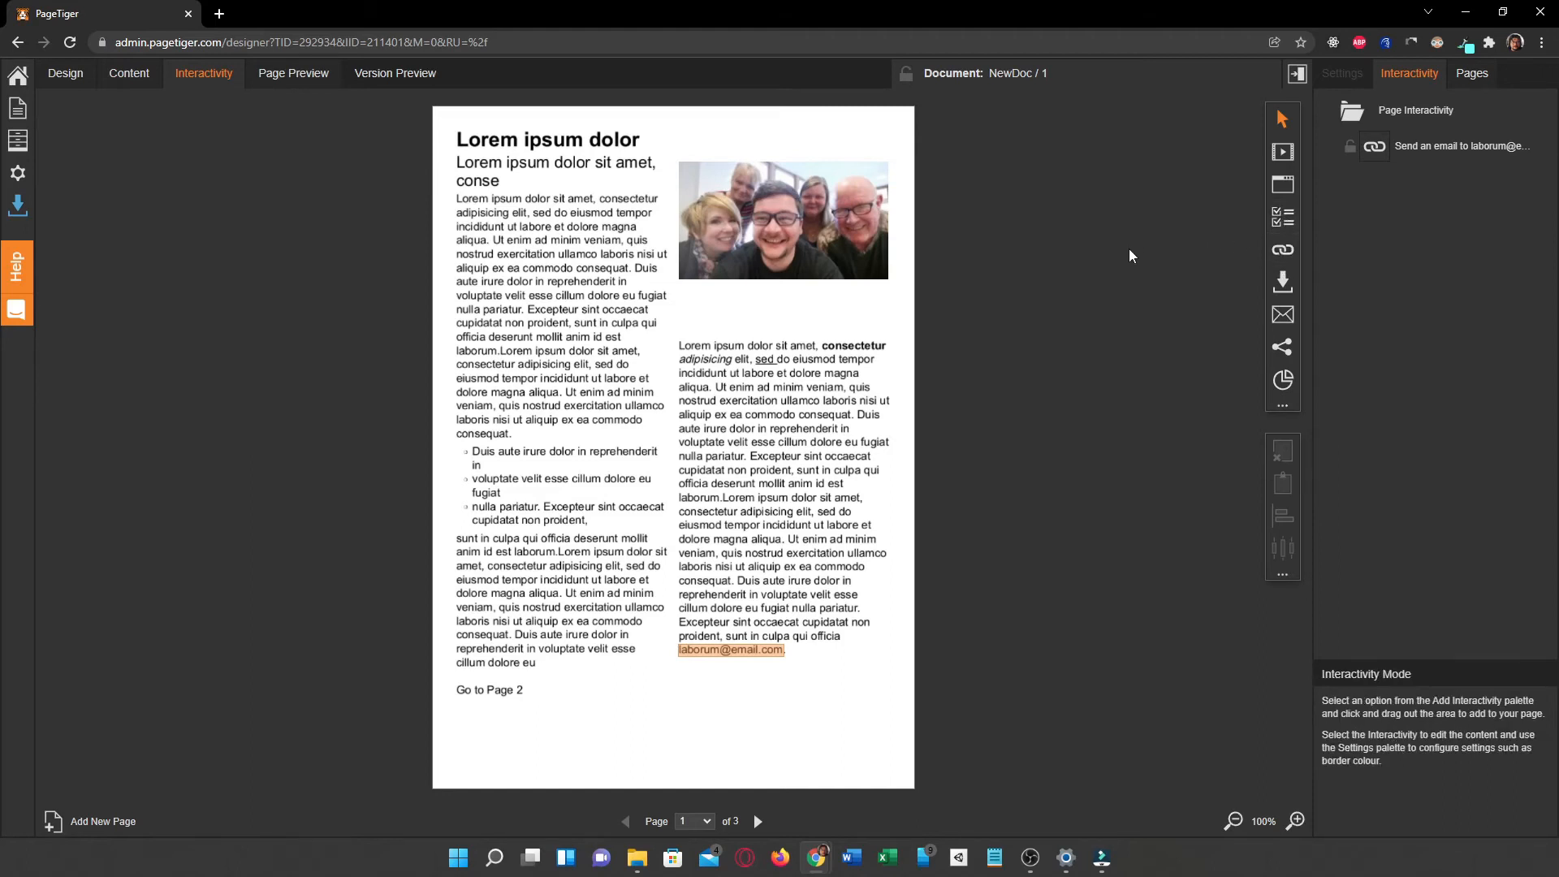
left_click(1282, 253)
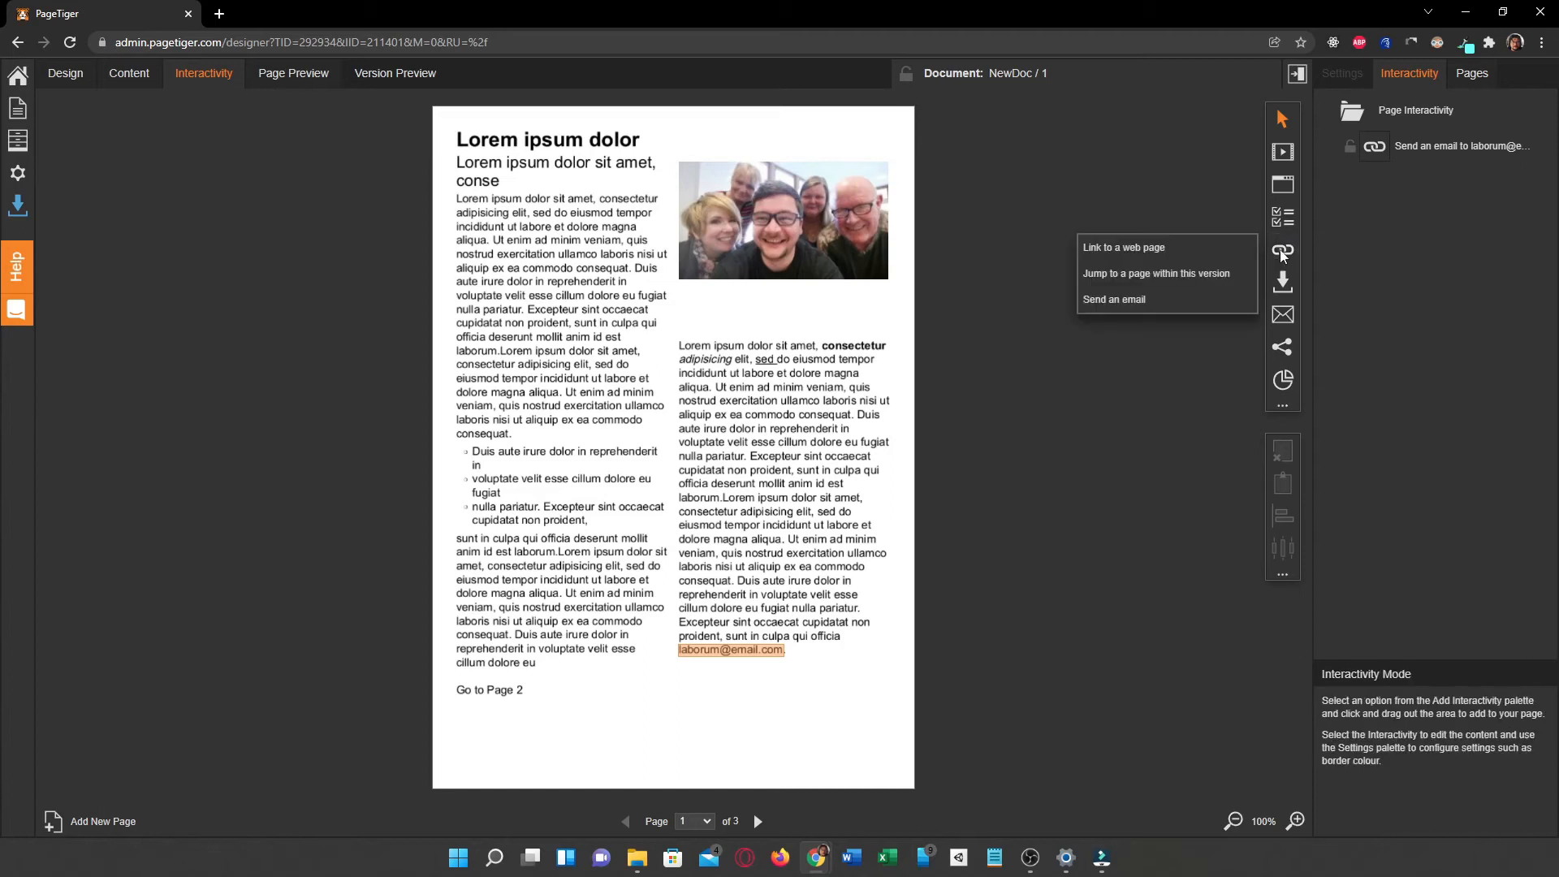
left_click(1135, 276)
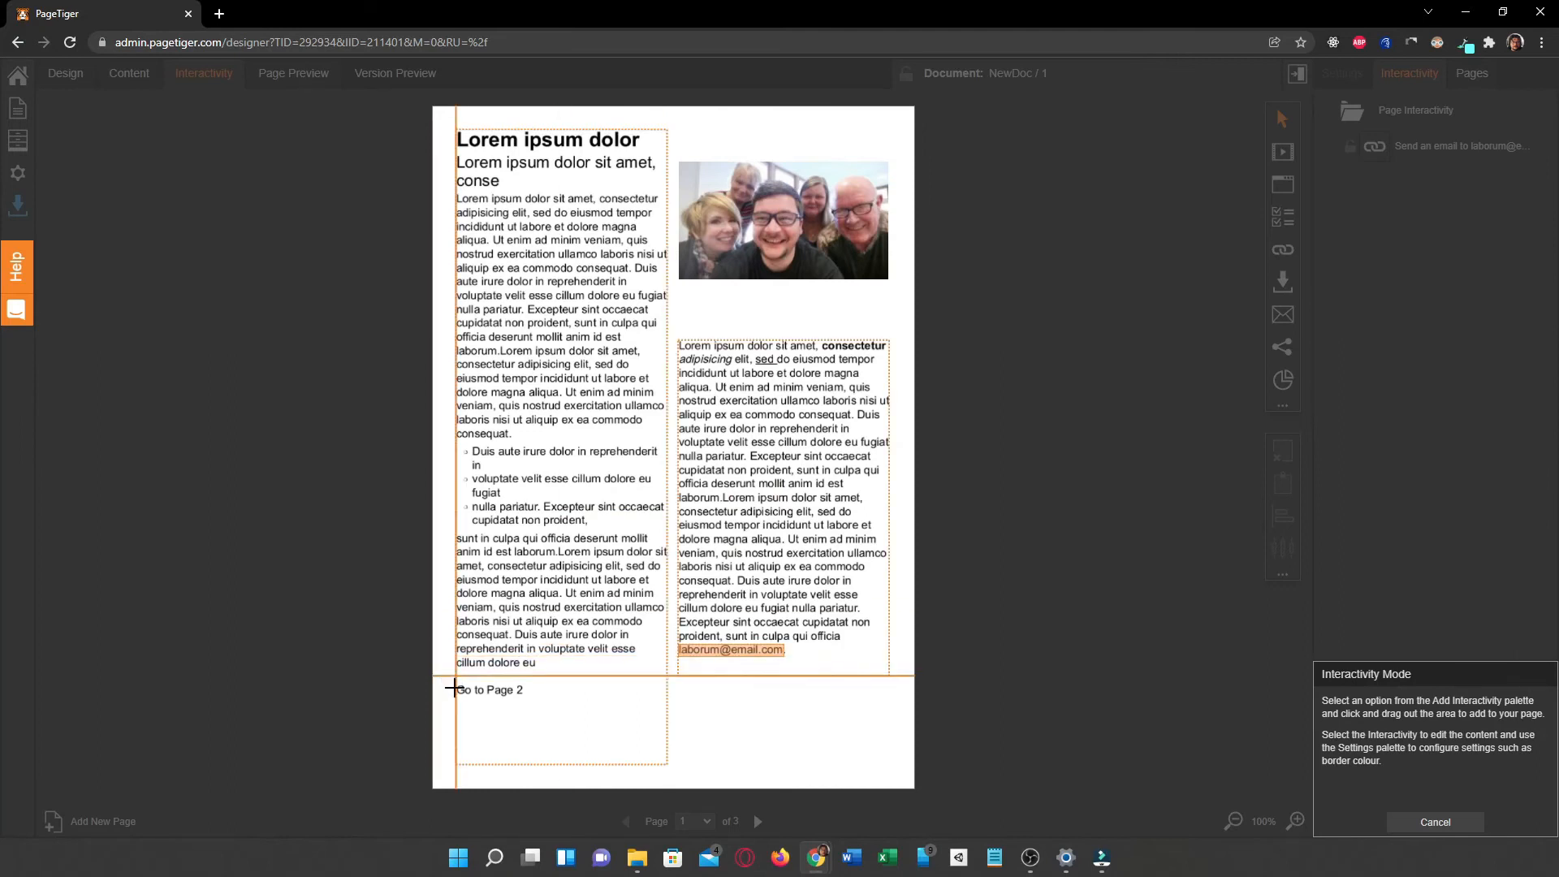
left_click_drag(455, 679, 530, 692)
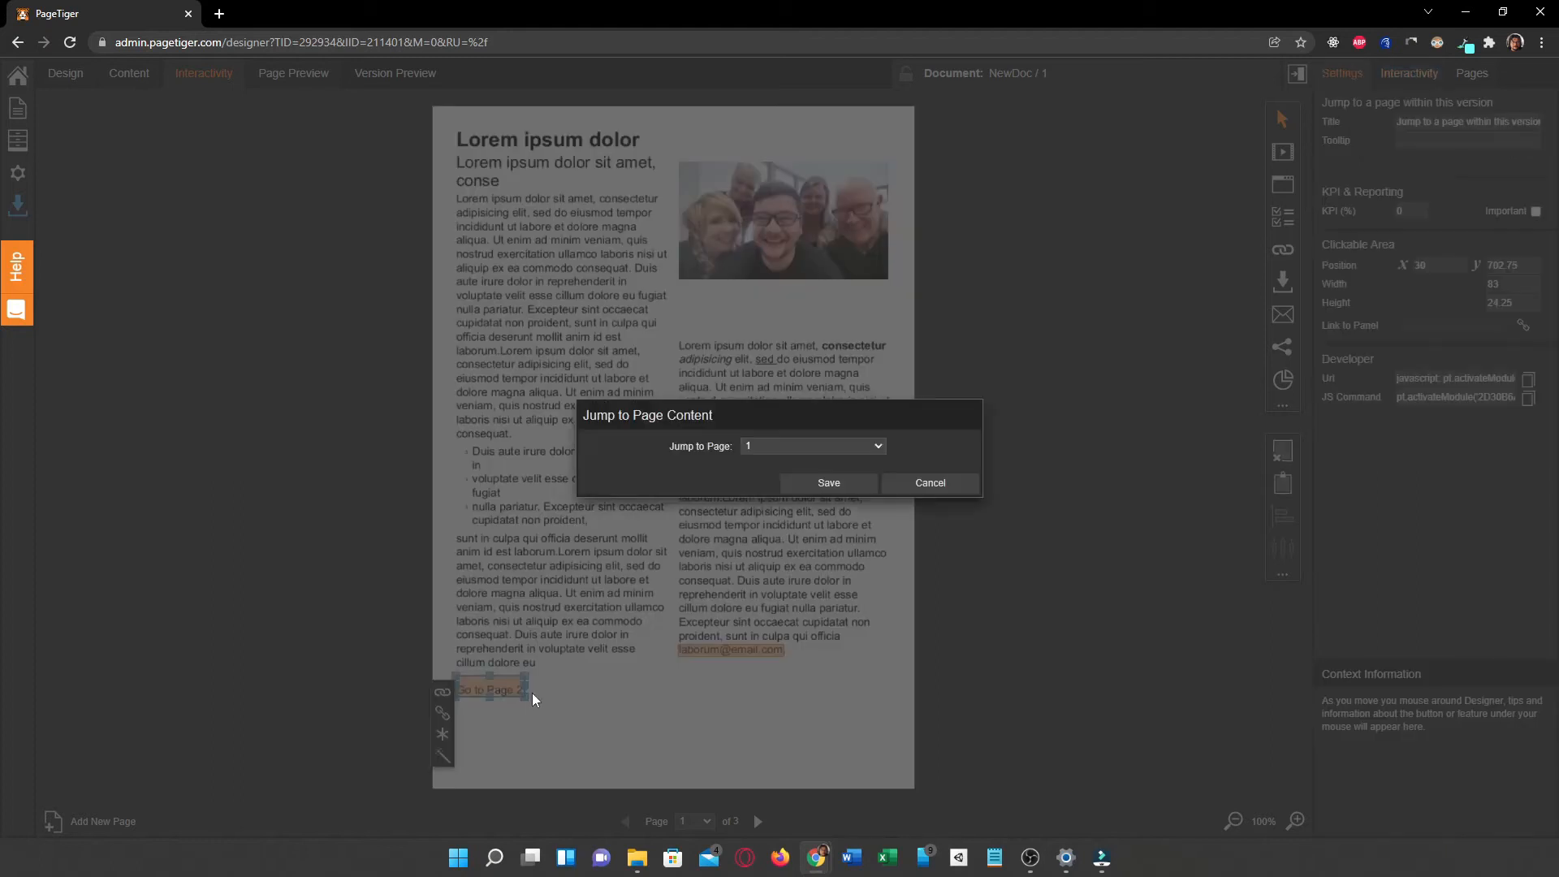
Step: Set the new link's jump target to page 2, save it and deselect the link
left_click(778, 446)
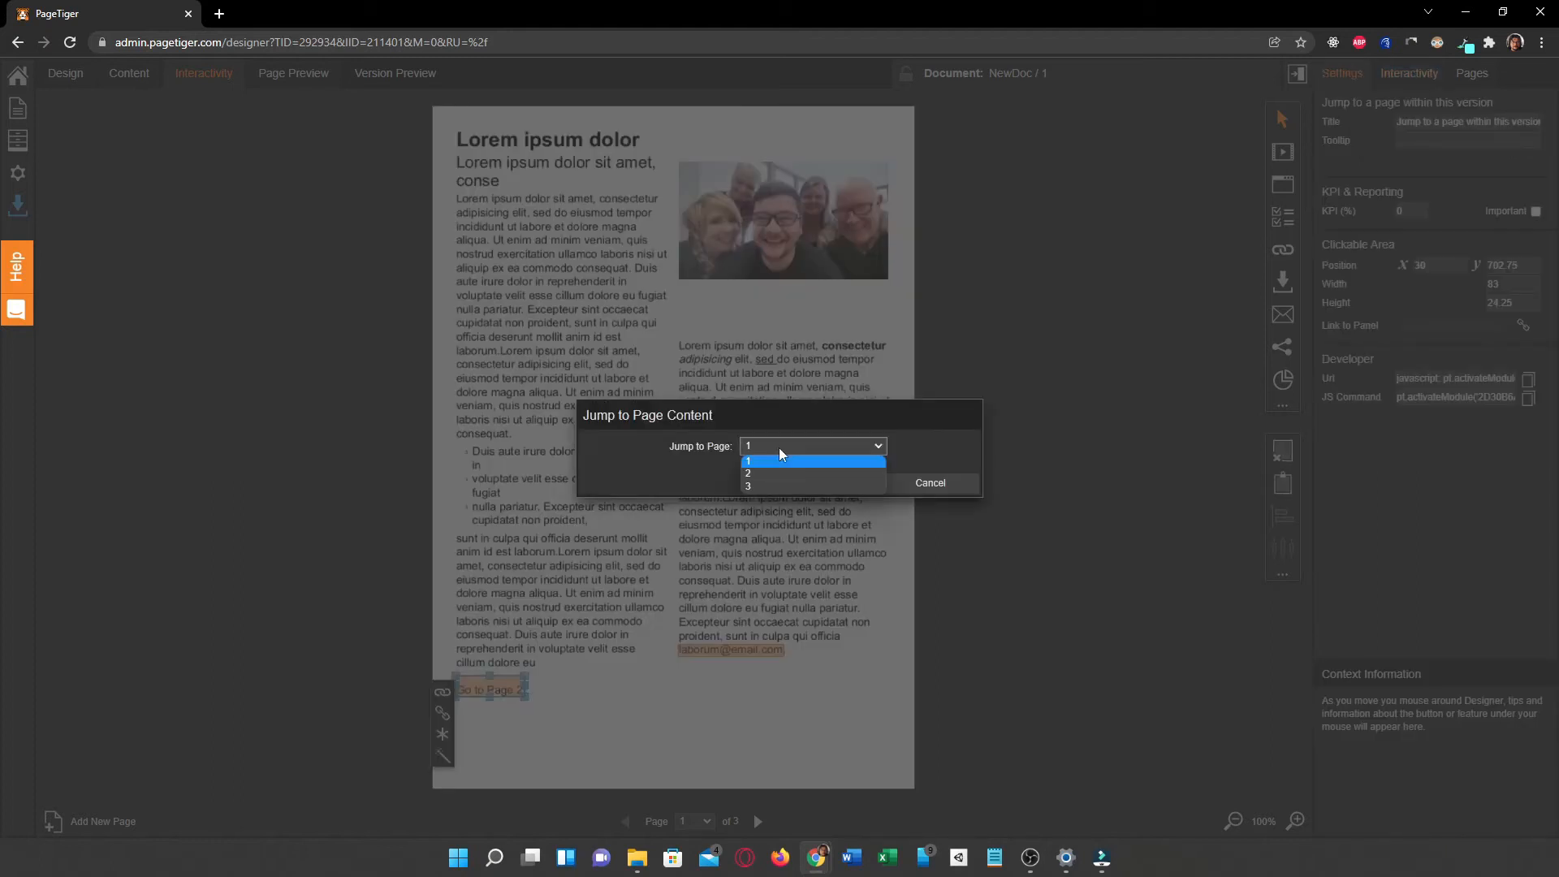
left_click(771, 466)
left_click(805, 486)
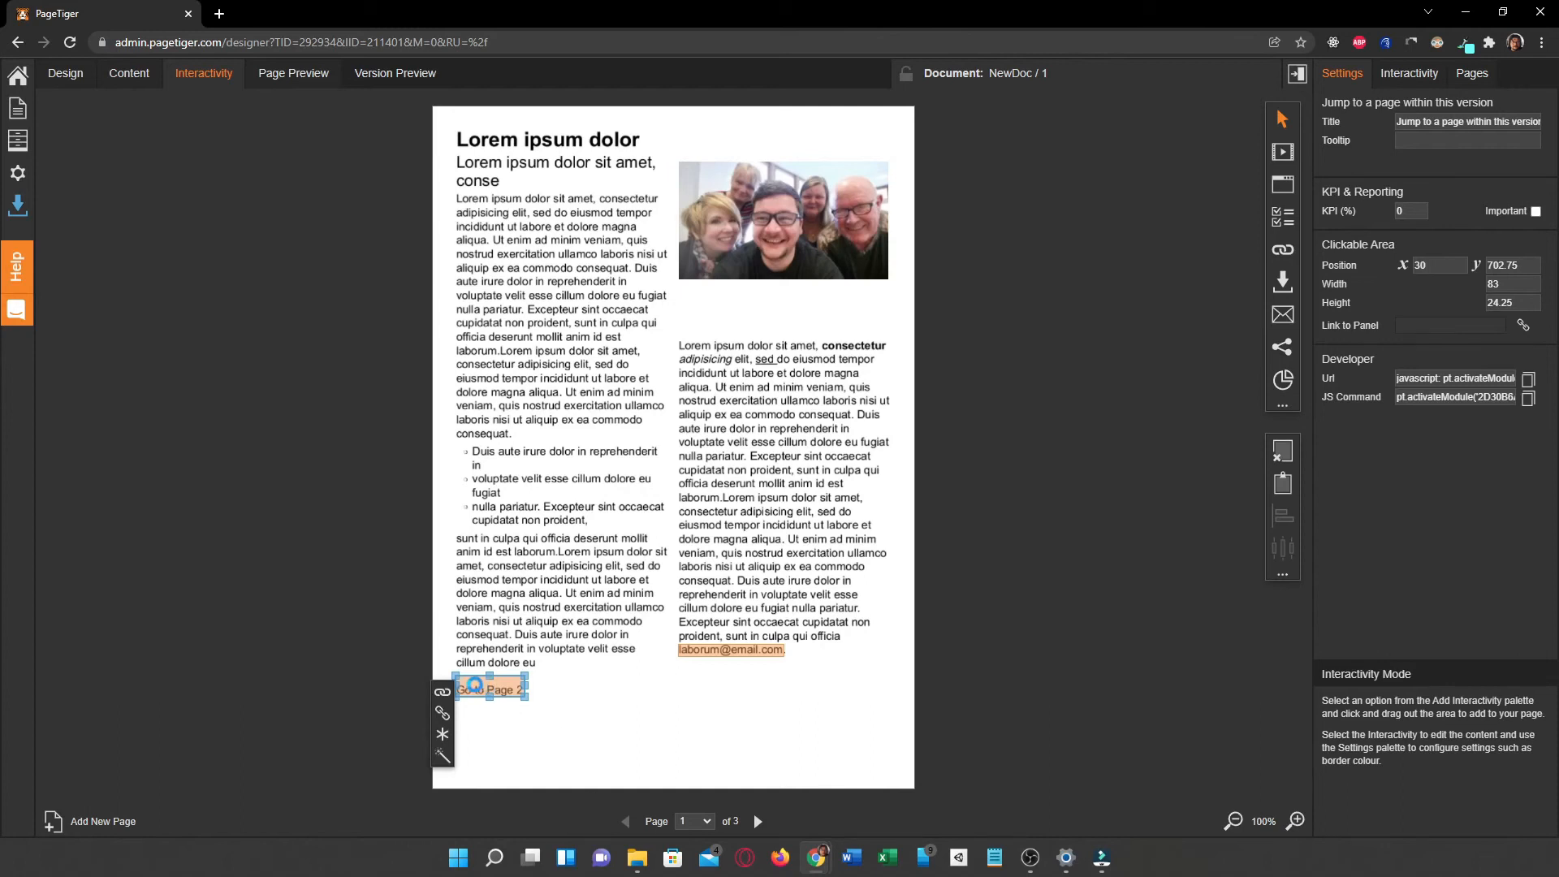
left_click(523, 744)
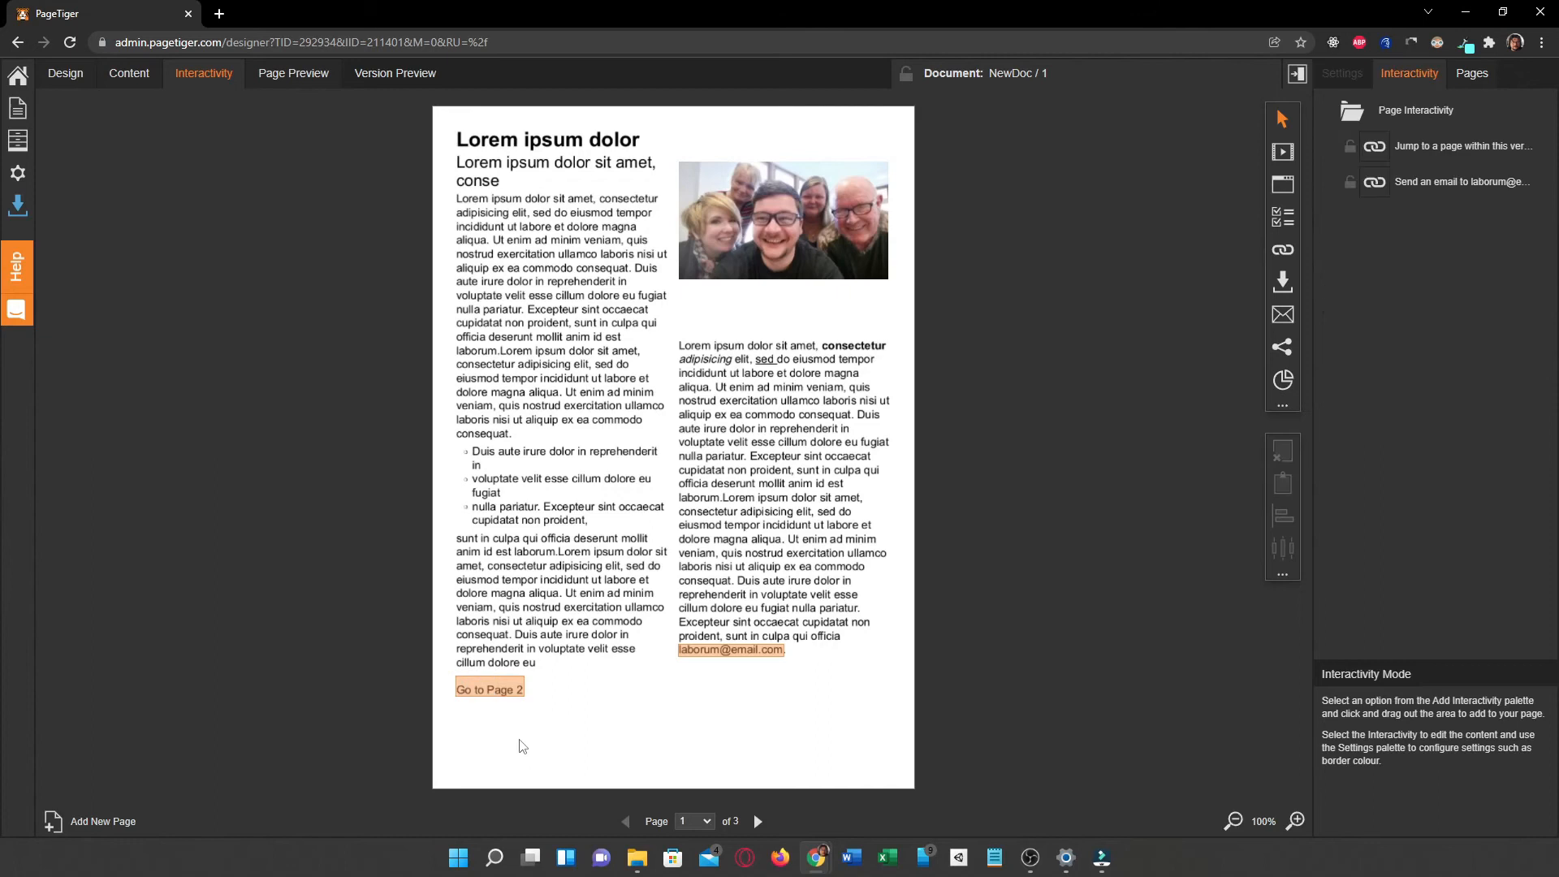
Step: Nudge the page-jump link area down to Y 707.75 so it centres on the "Go to Page 2" text, then deselect it
left_click(502, 692)
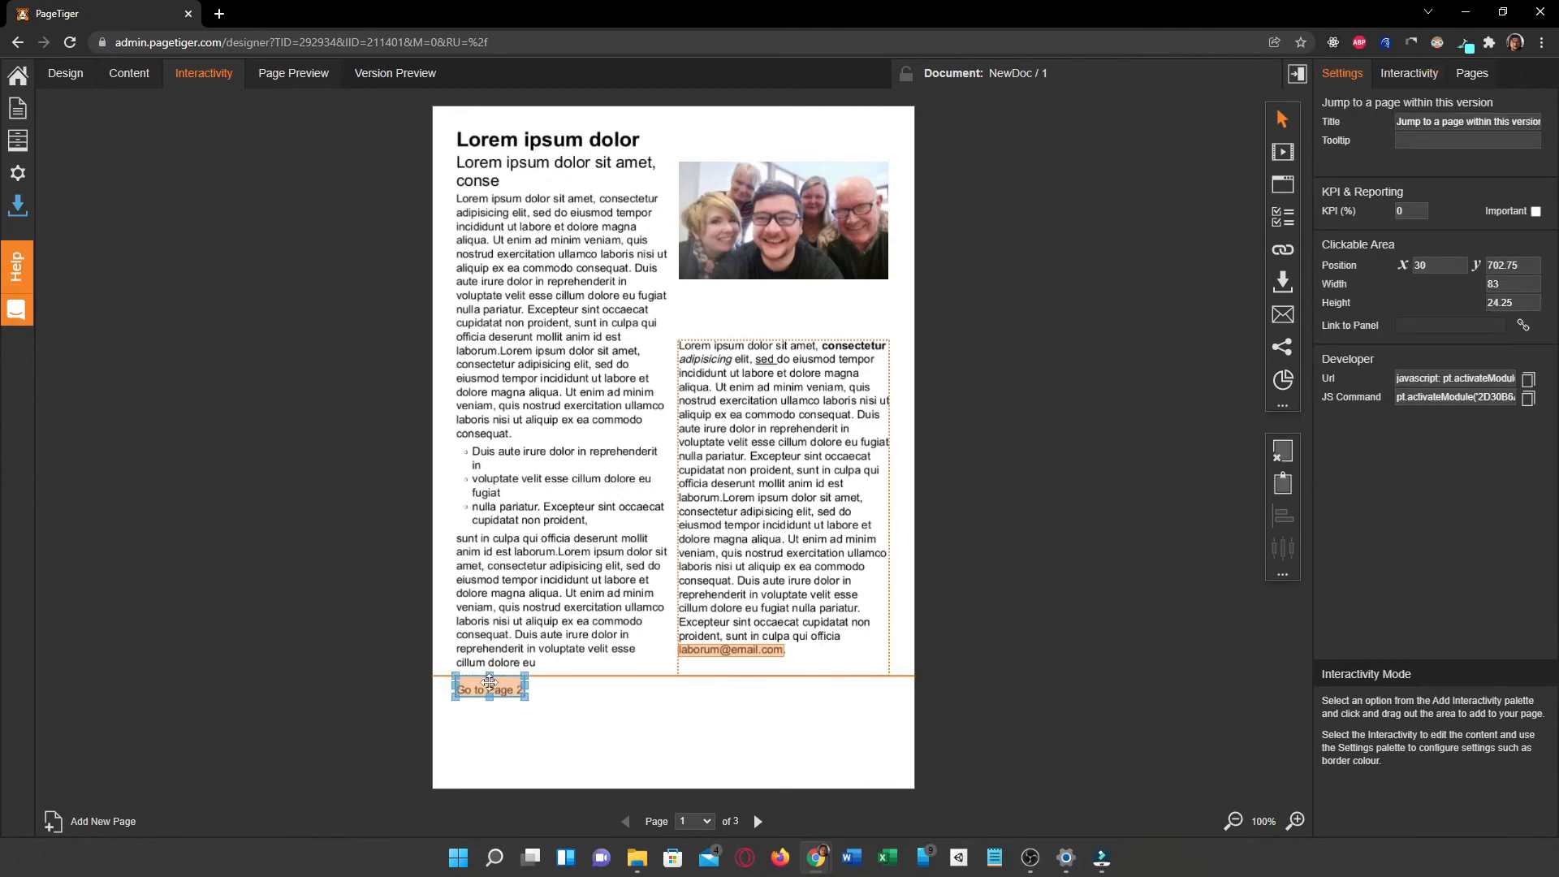
key("Down")
key("Down")
key("Down")
key("Down")
key("Down")
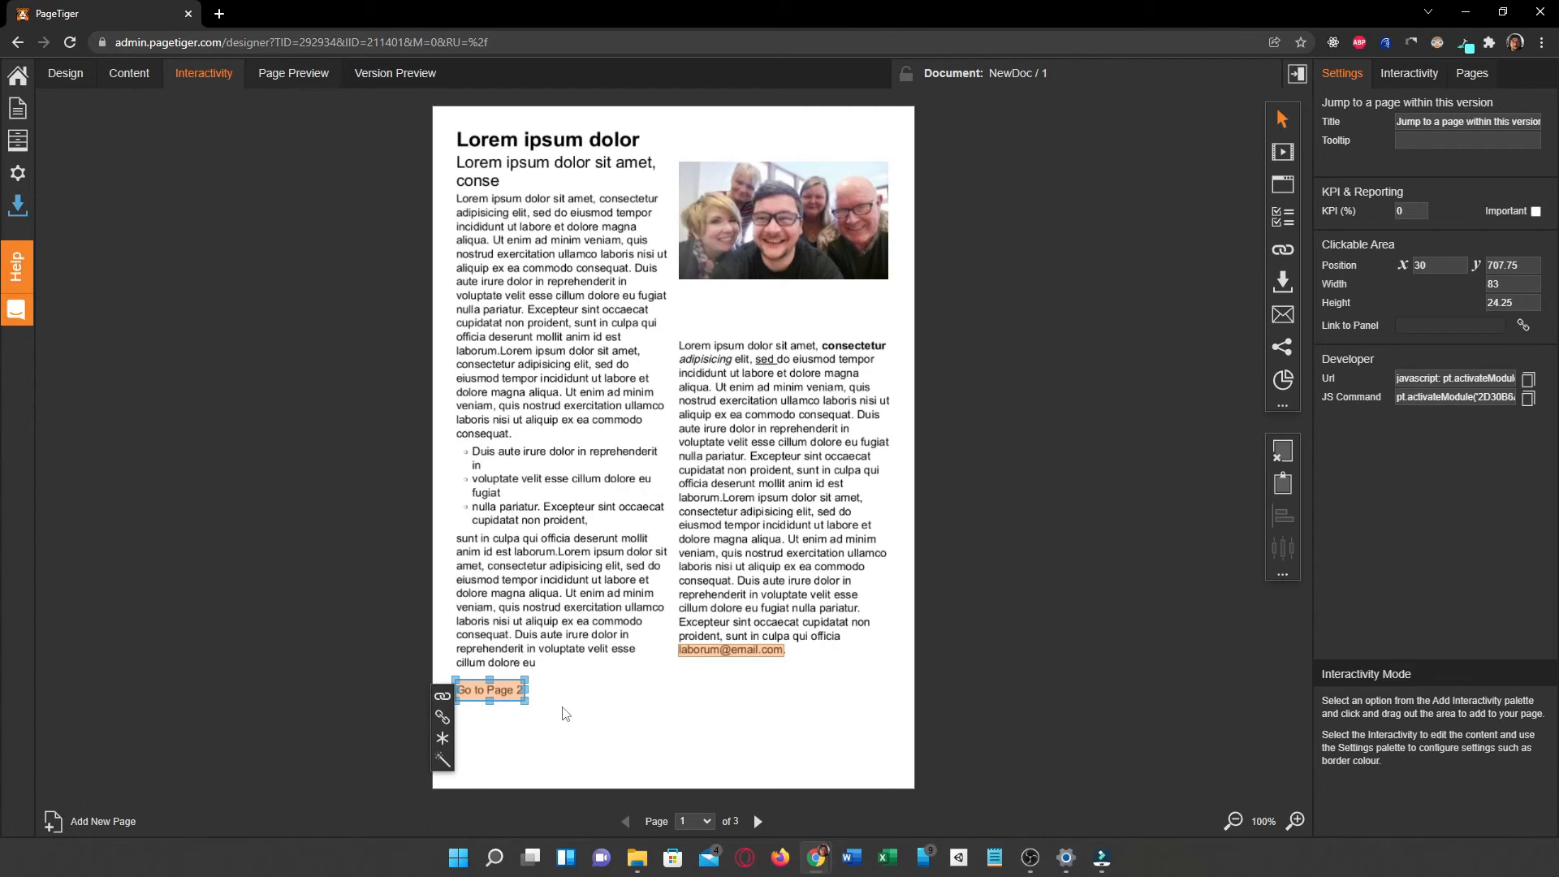
left_click(567, 713)
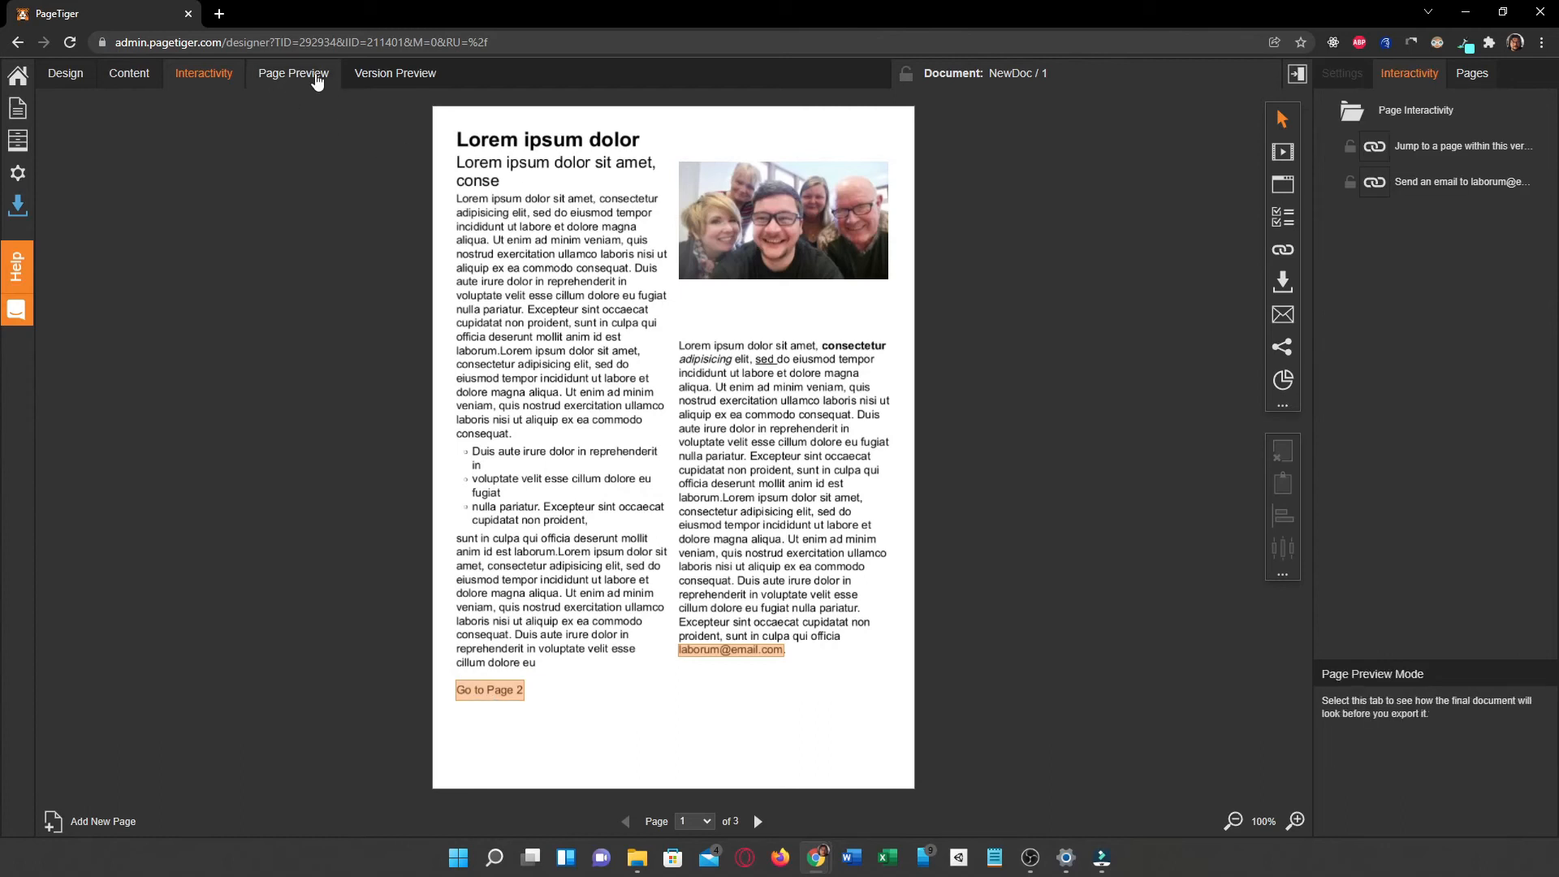
Step: Preview the version, test the "Go to Page 2" link, then close the preview and return to the designer
left_click(373, 76)
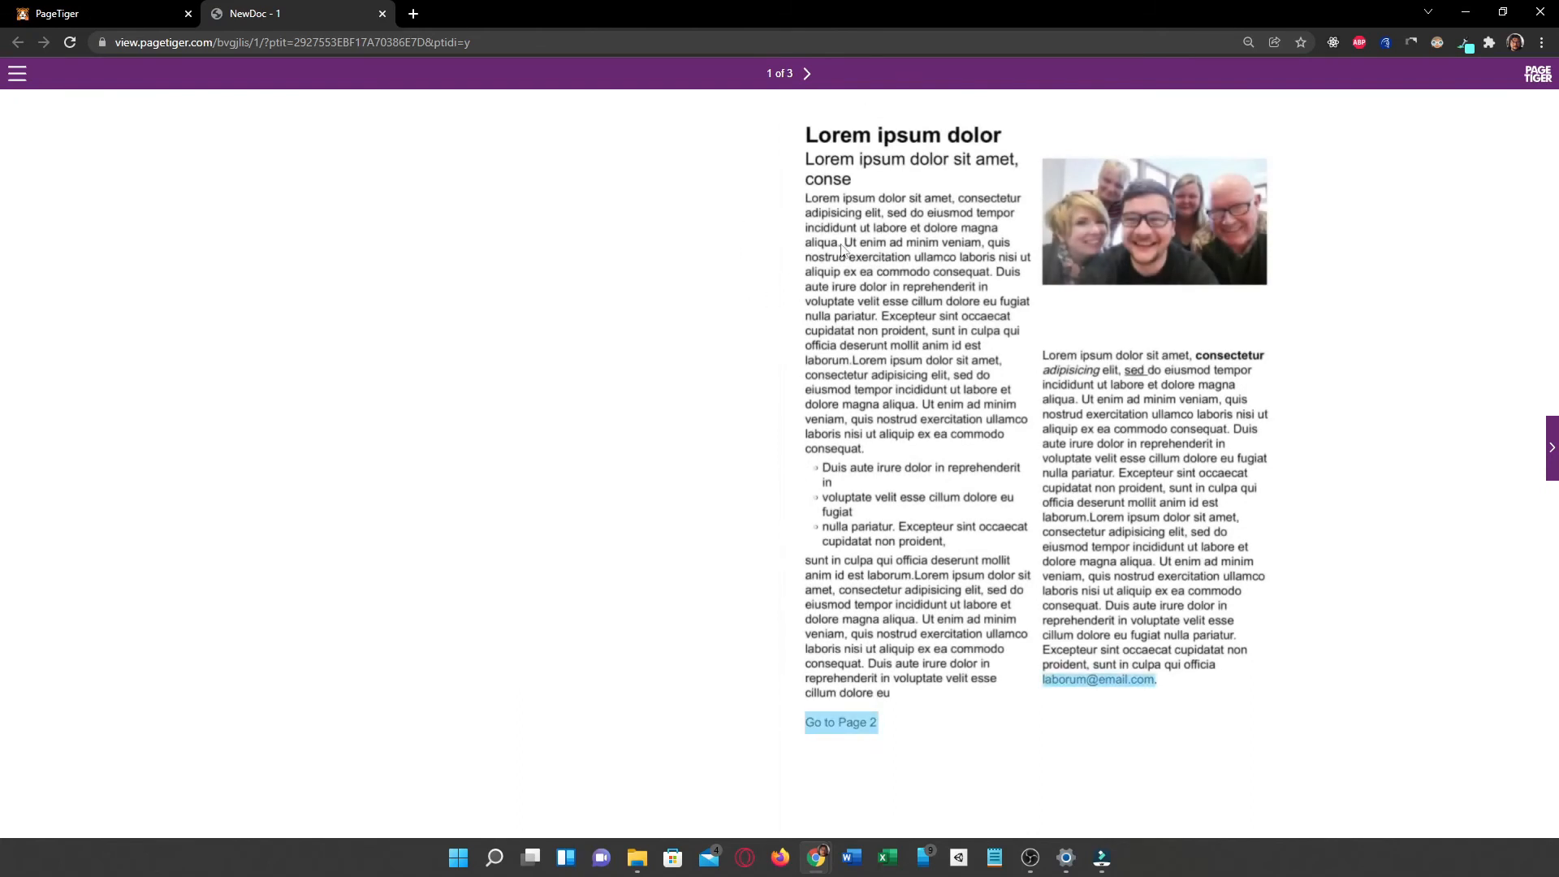
left_click(859, 726)
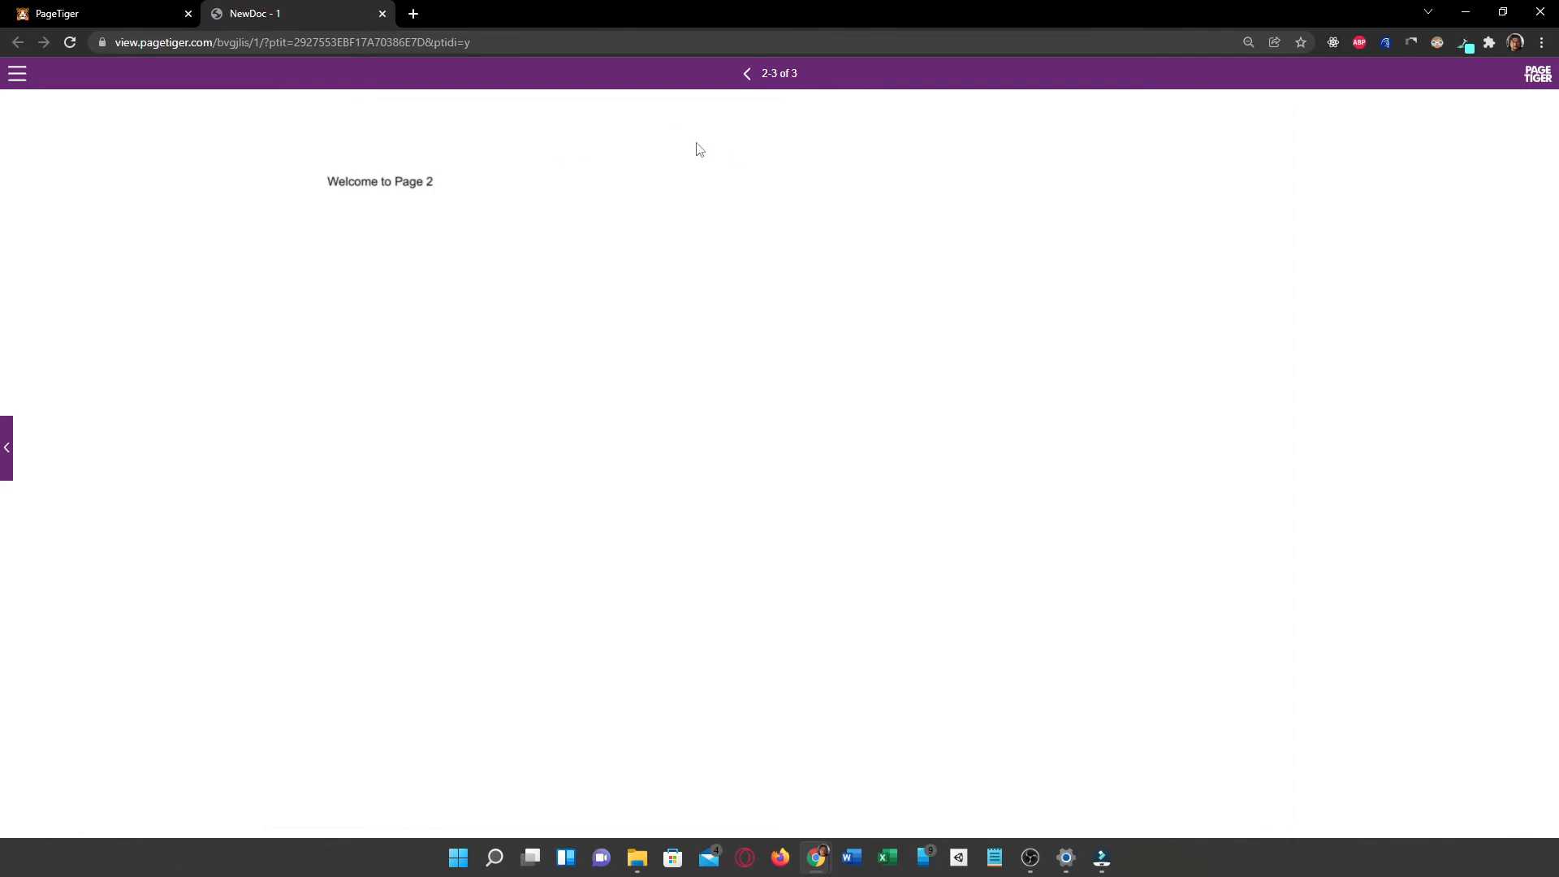
left_click(110, 11)
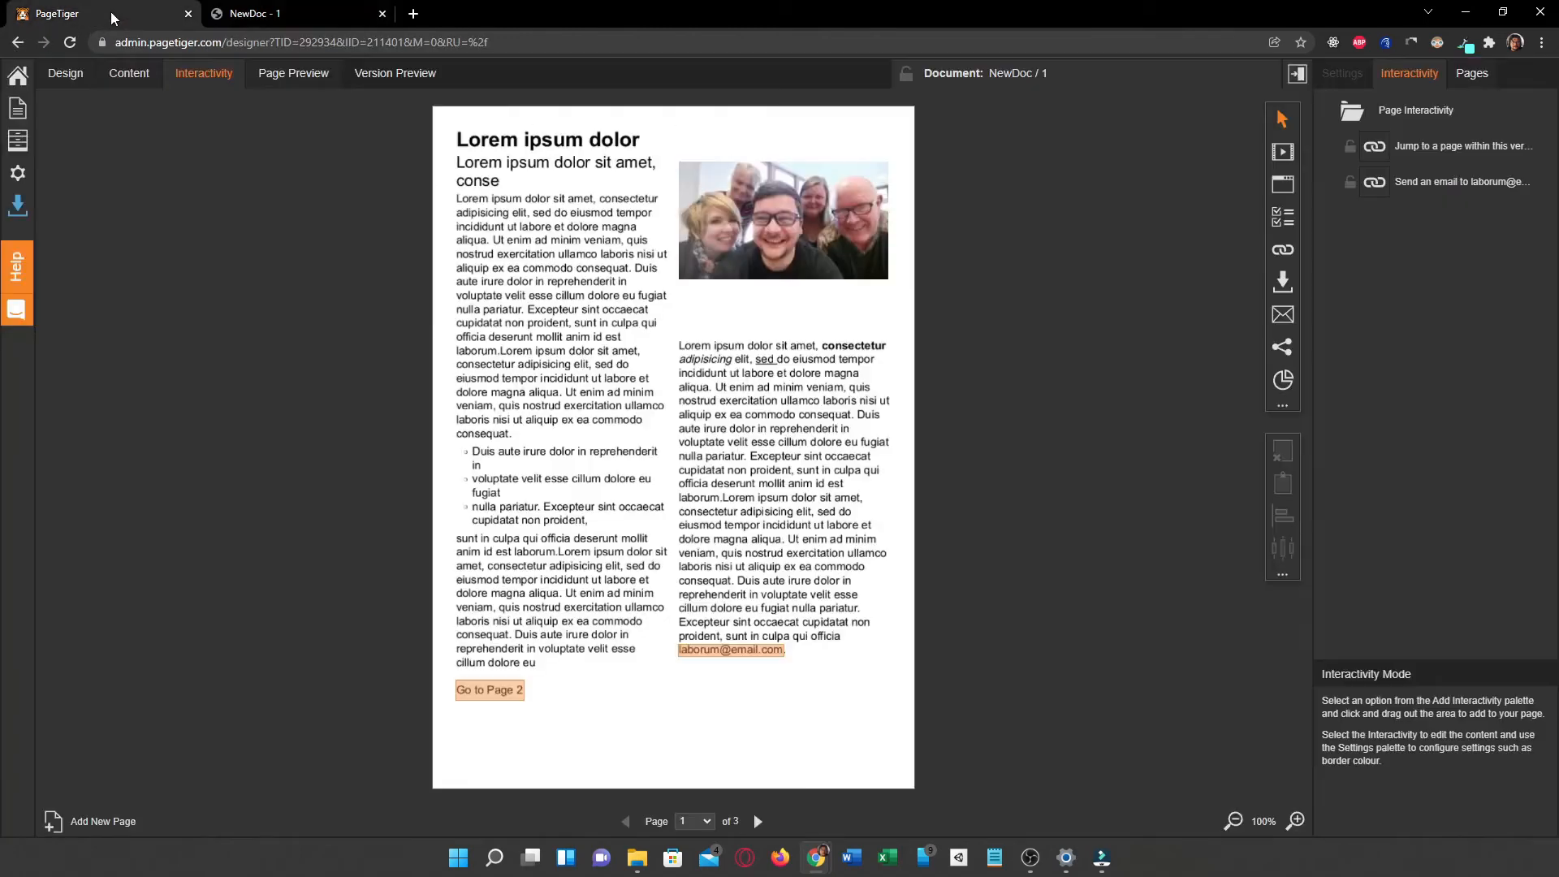
left_click(382, 13)
Step: In design mode, draw a small image panel in the upper-right corner of page 2
left_click(758, 821)
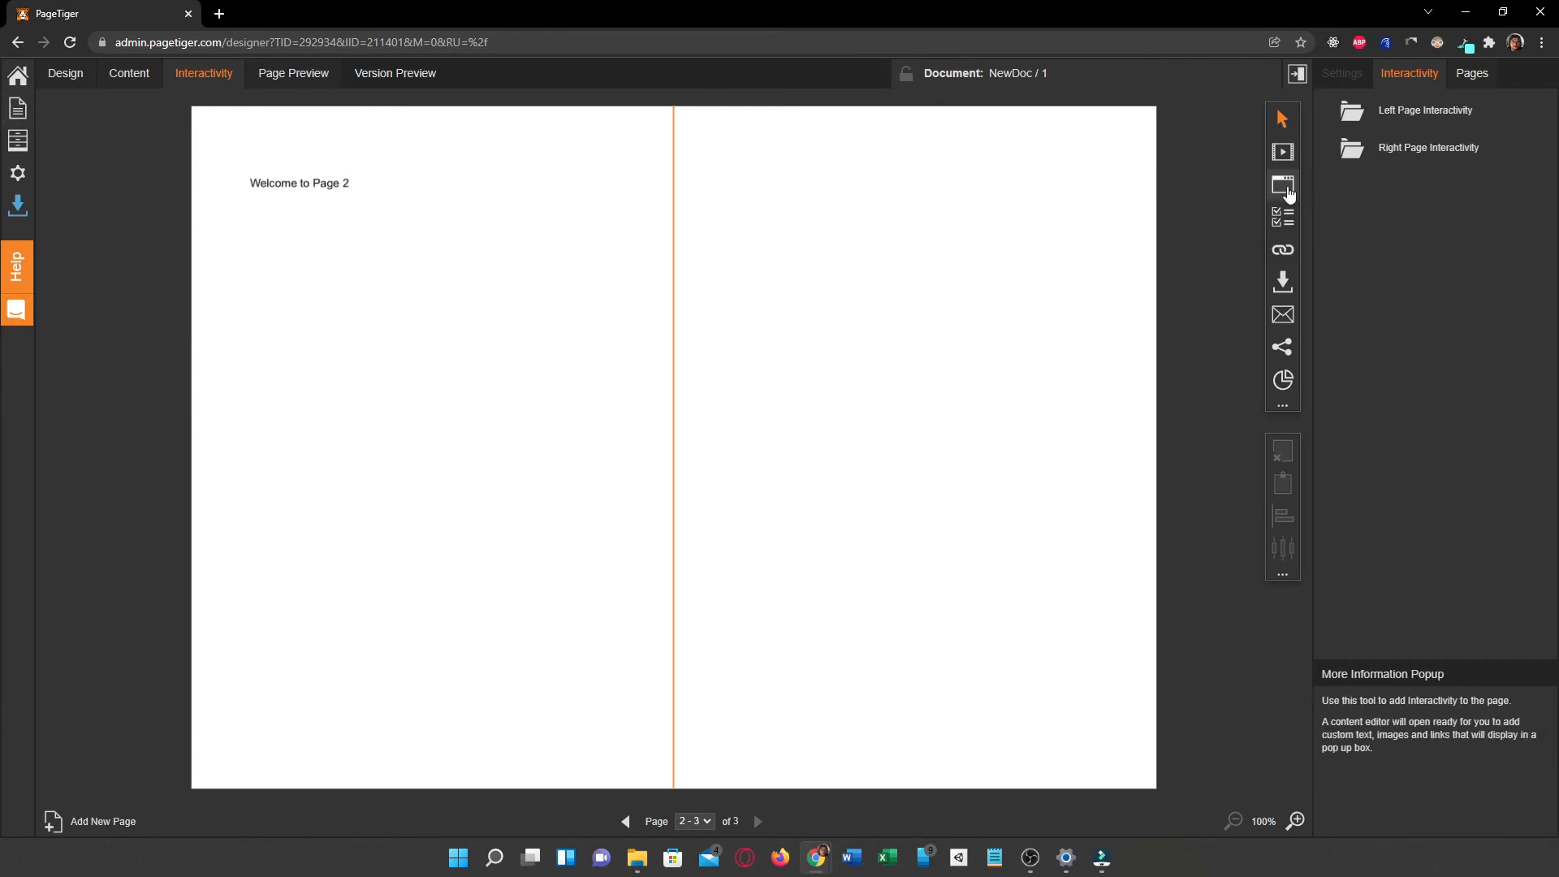
left_click(51, 73)
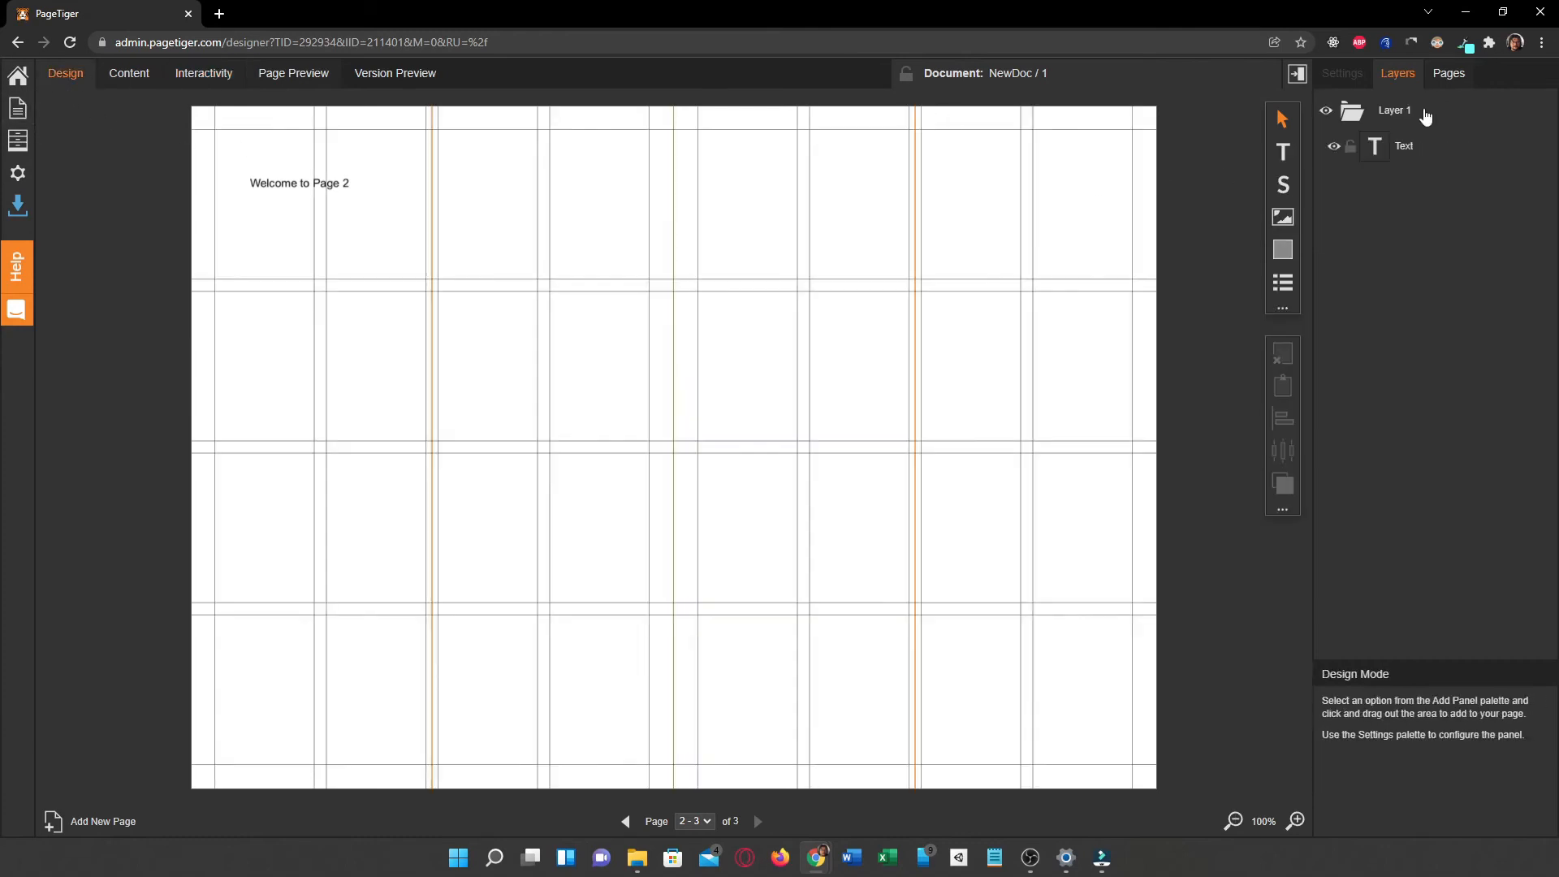
left_click(1283, 217)
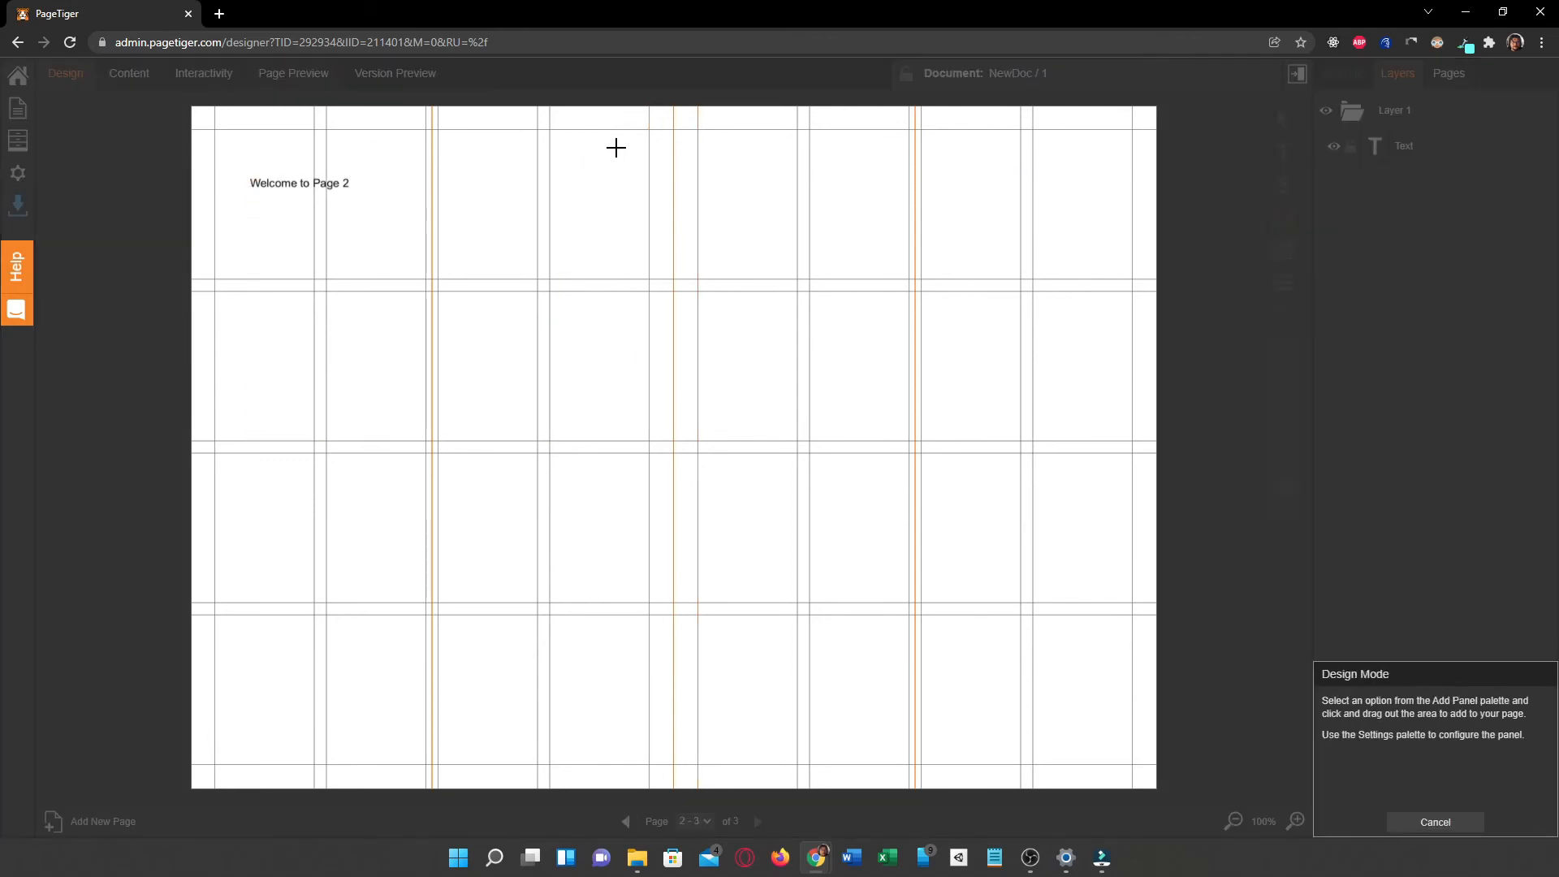
left_click_drag(606, 130, 651, 182)
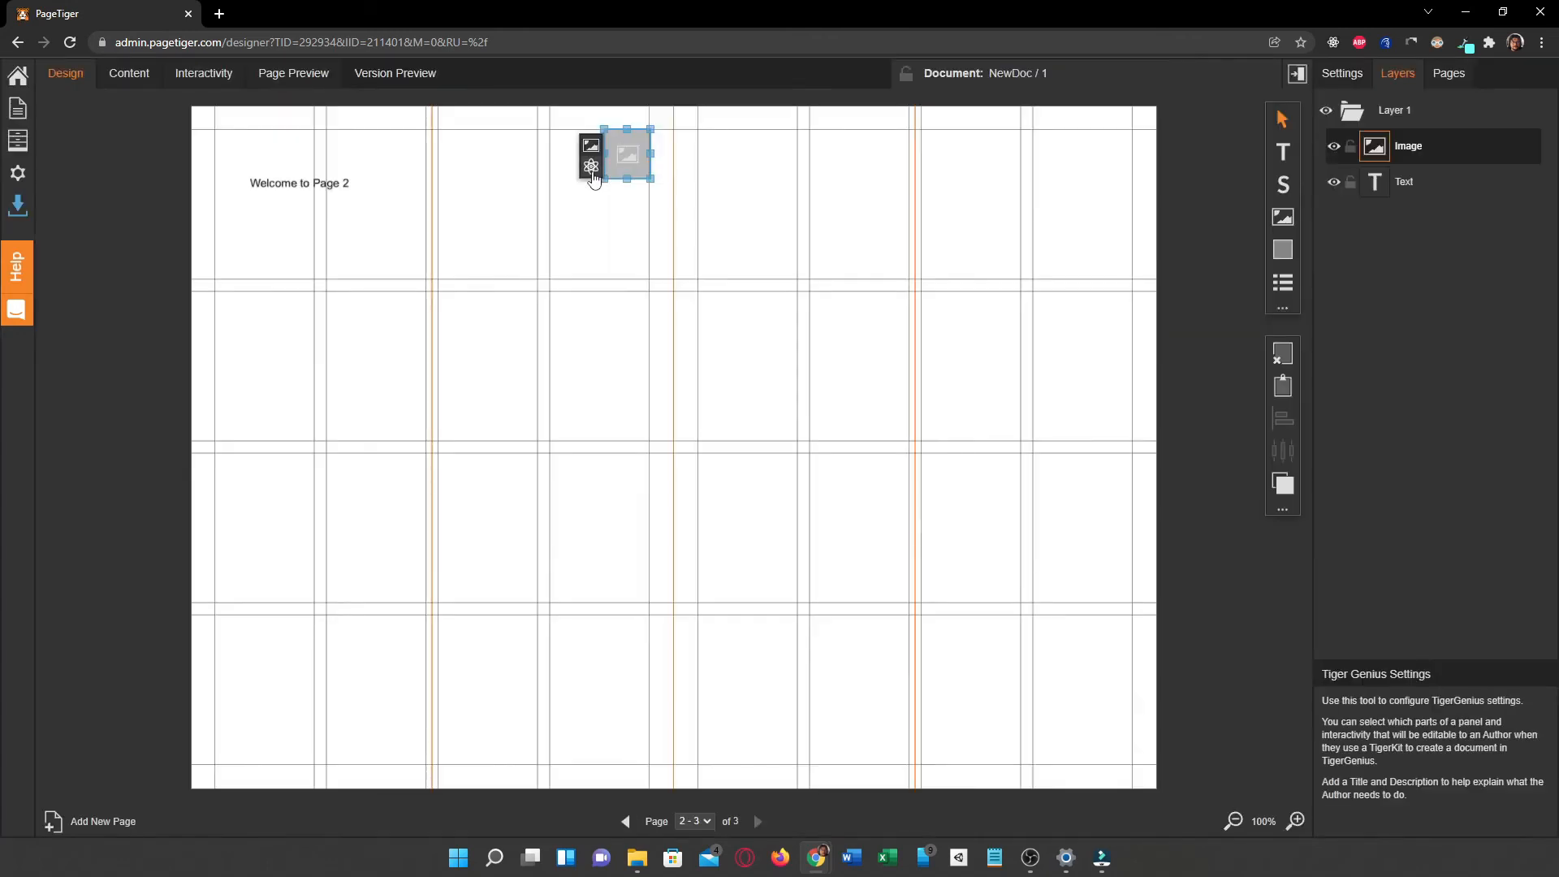
Step: Fill the image panel with the black house icon from page 3 of My Images
left_click(588, 147)
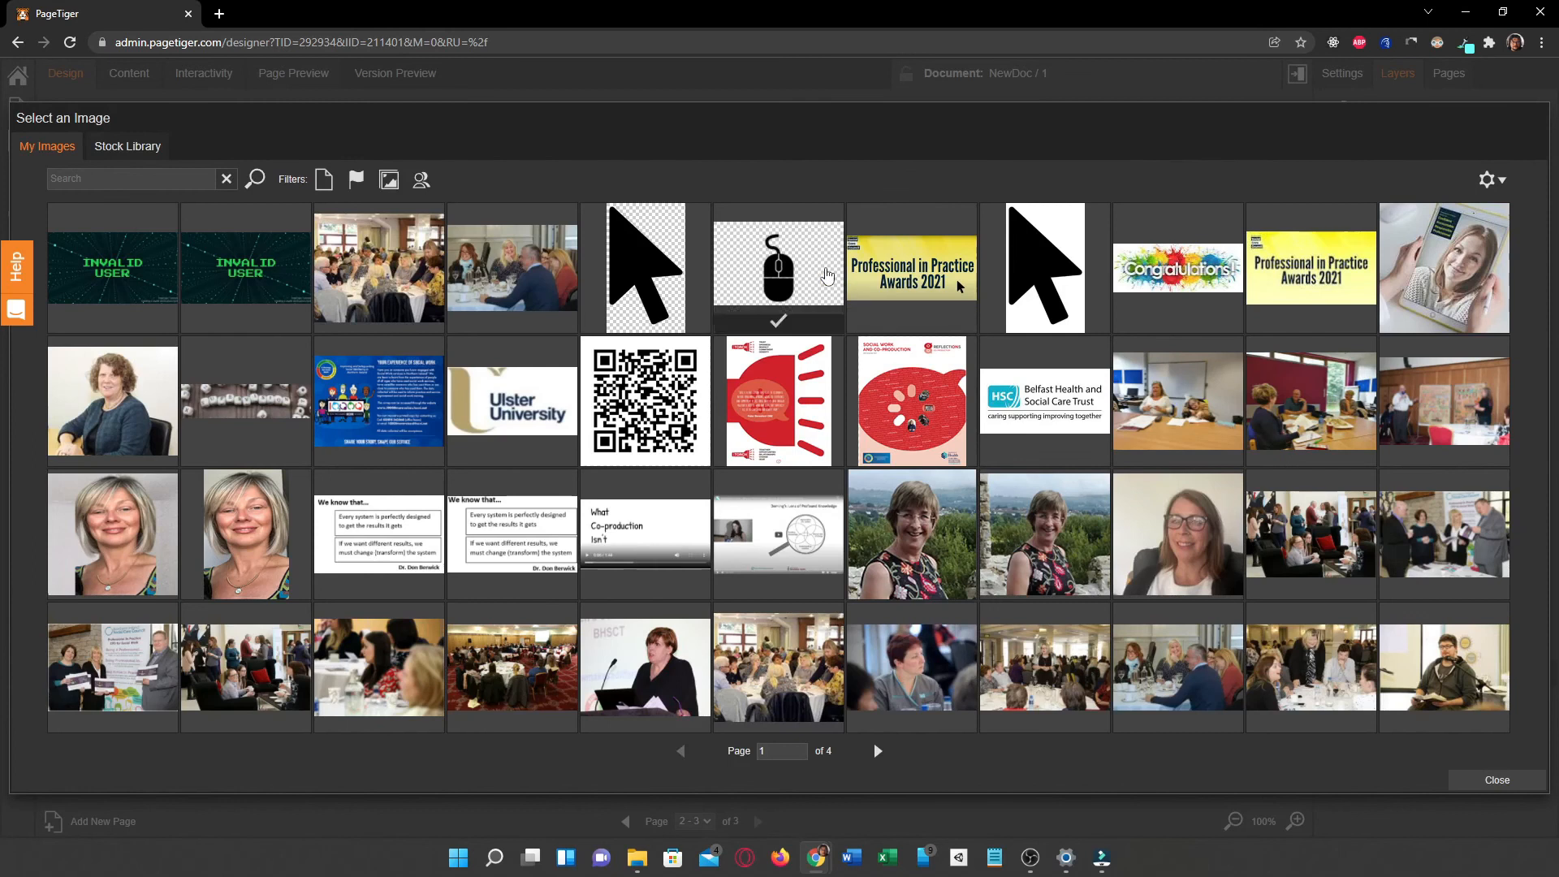
left_click(875, 753)
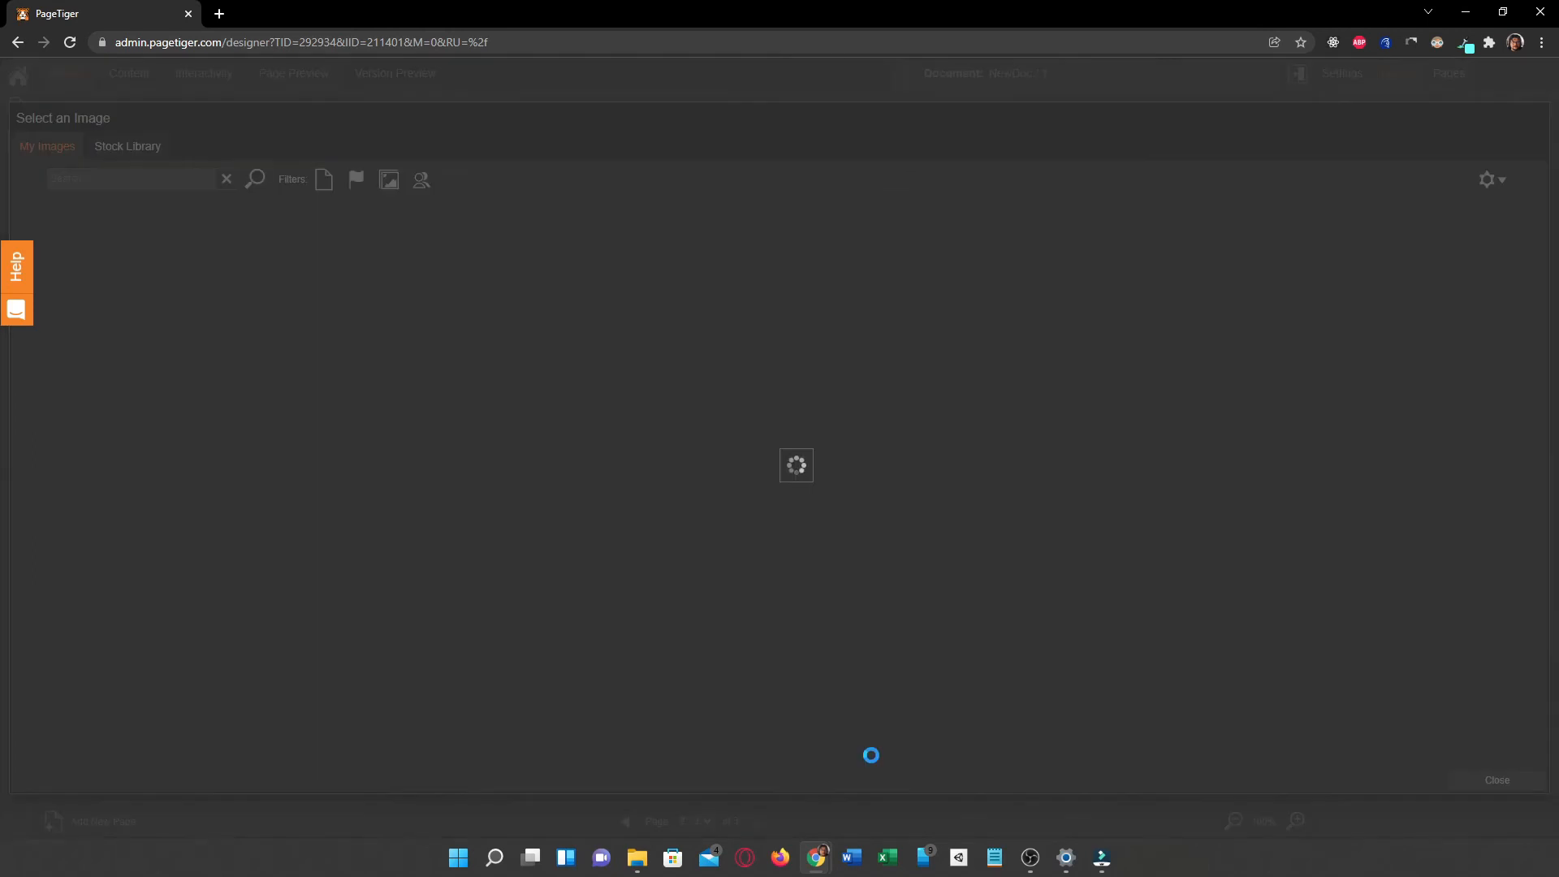
left_click(878, 752)
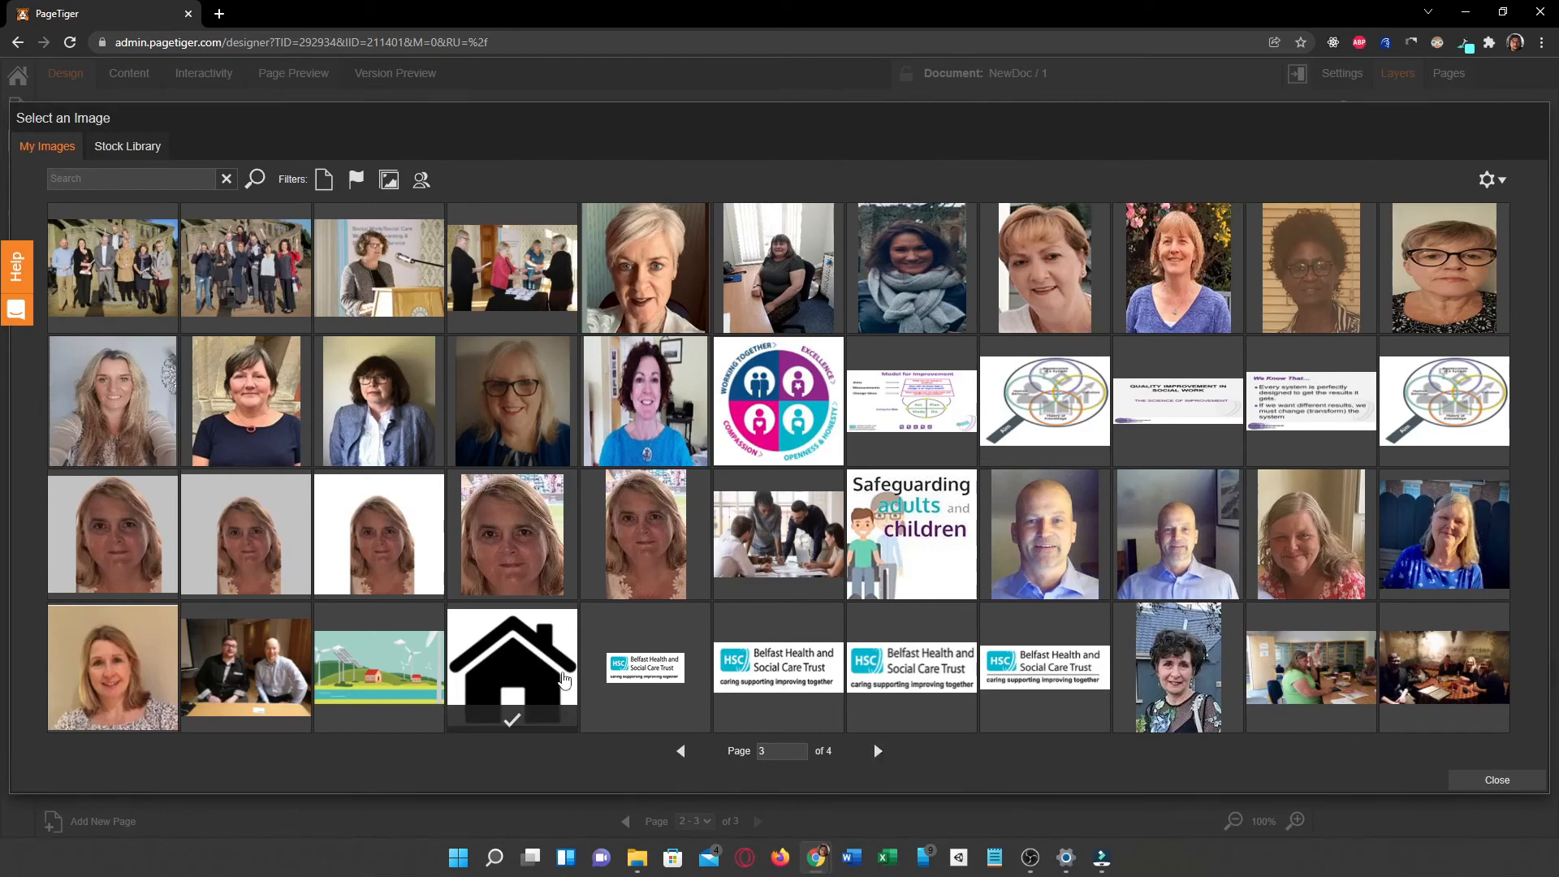
left_click(541, 664)
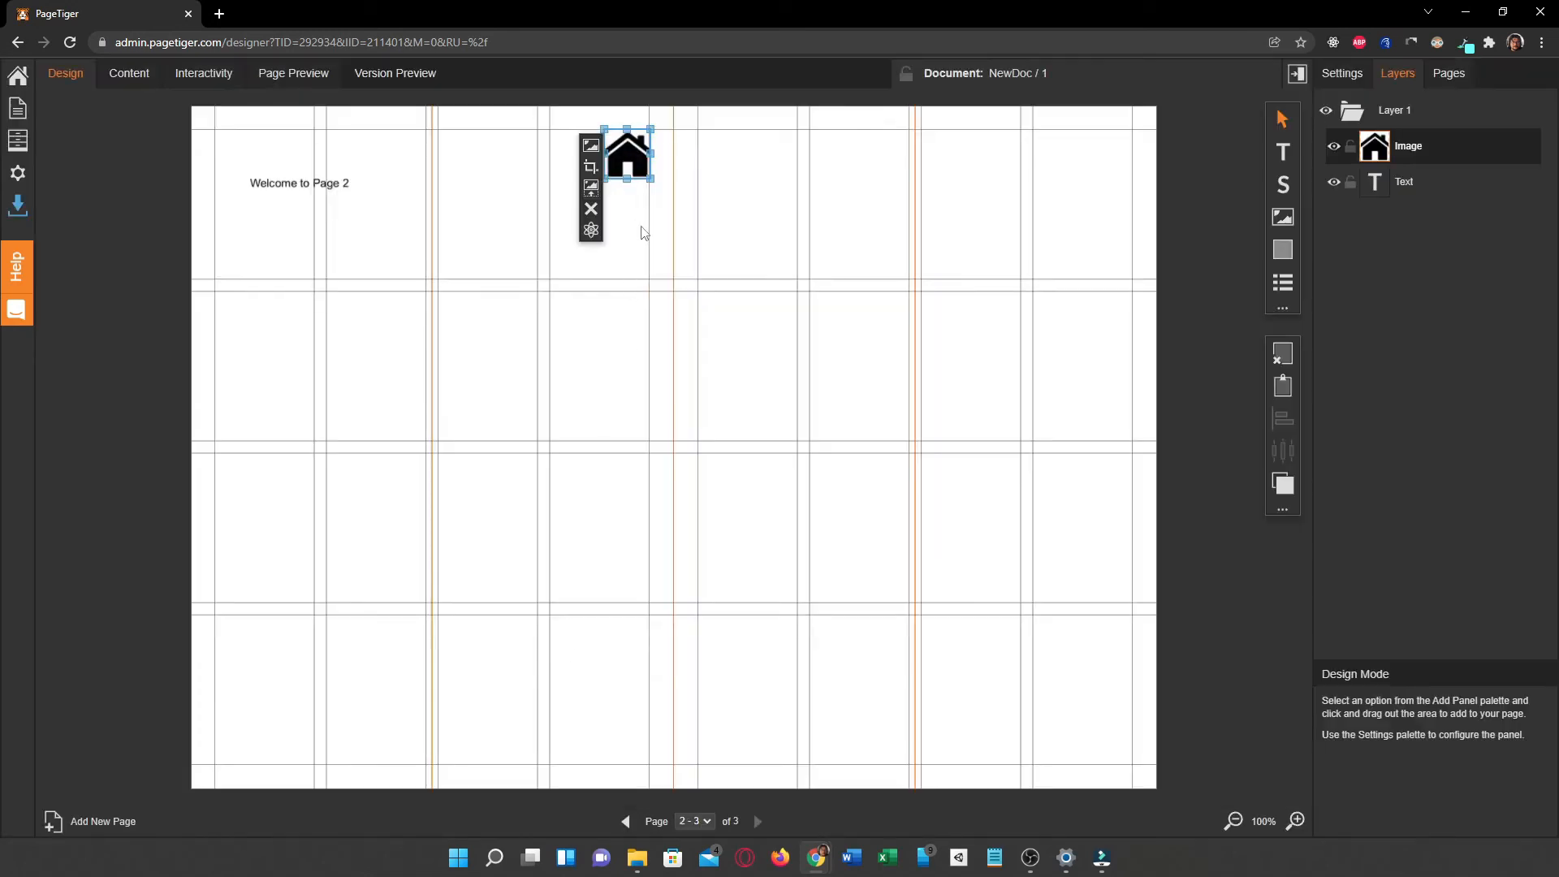
Step: Add a page-jump interactivity link covering the house icon on page 2, with page 1 as its destination
left_click(185, 72)
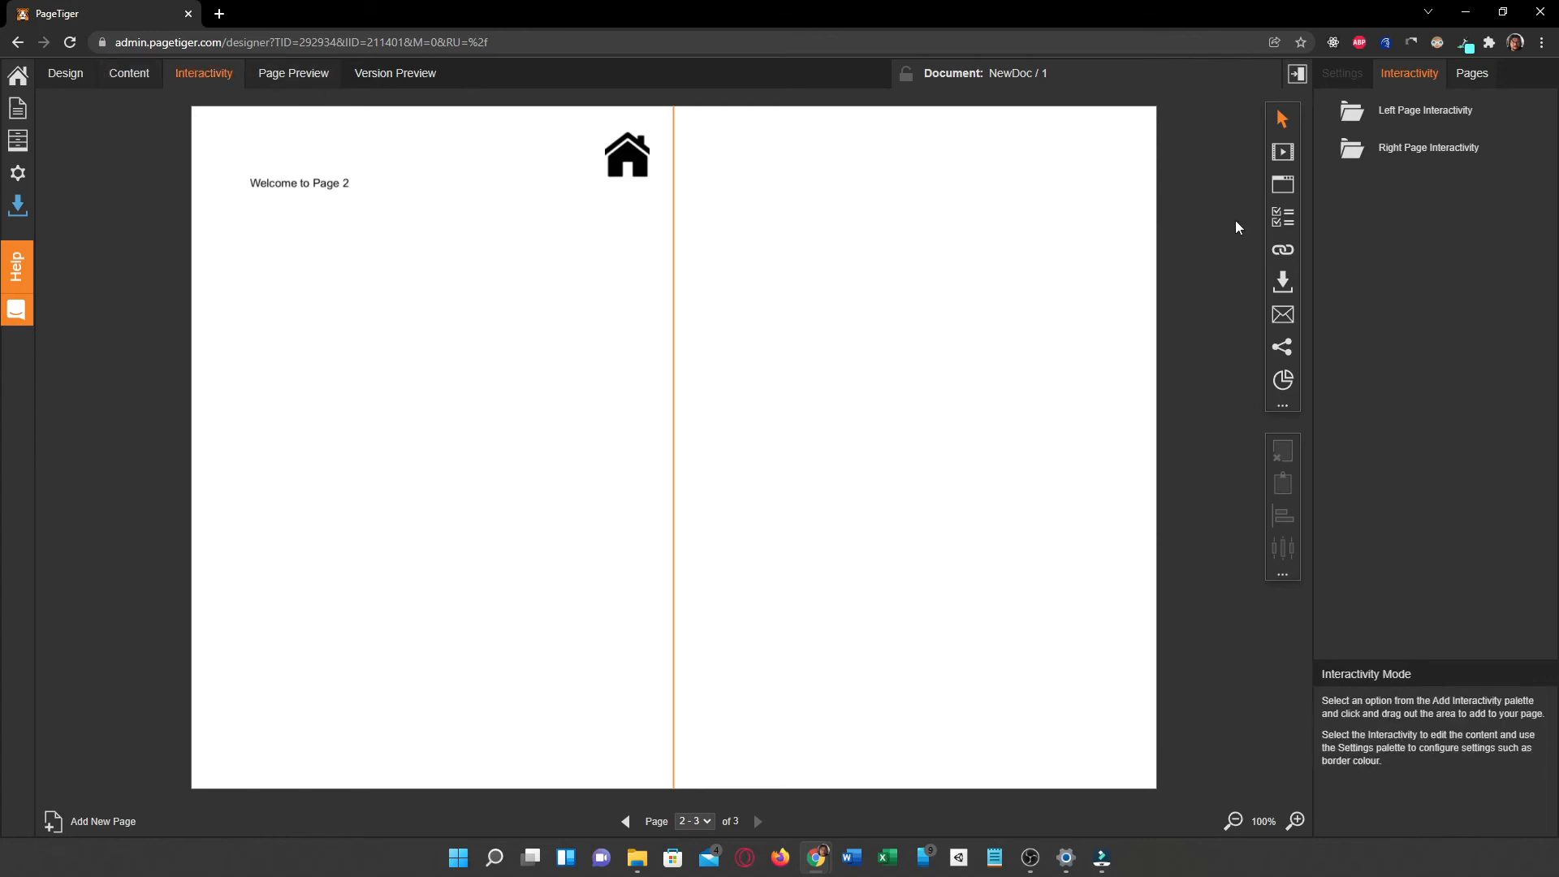
left_click(1282, 250)
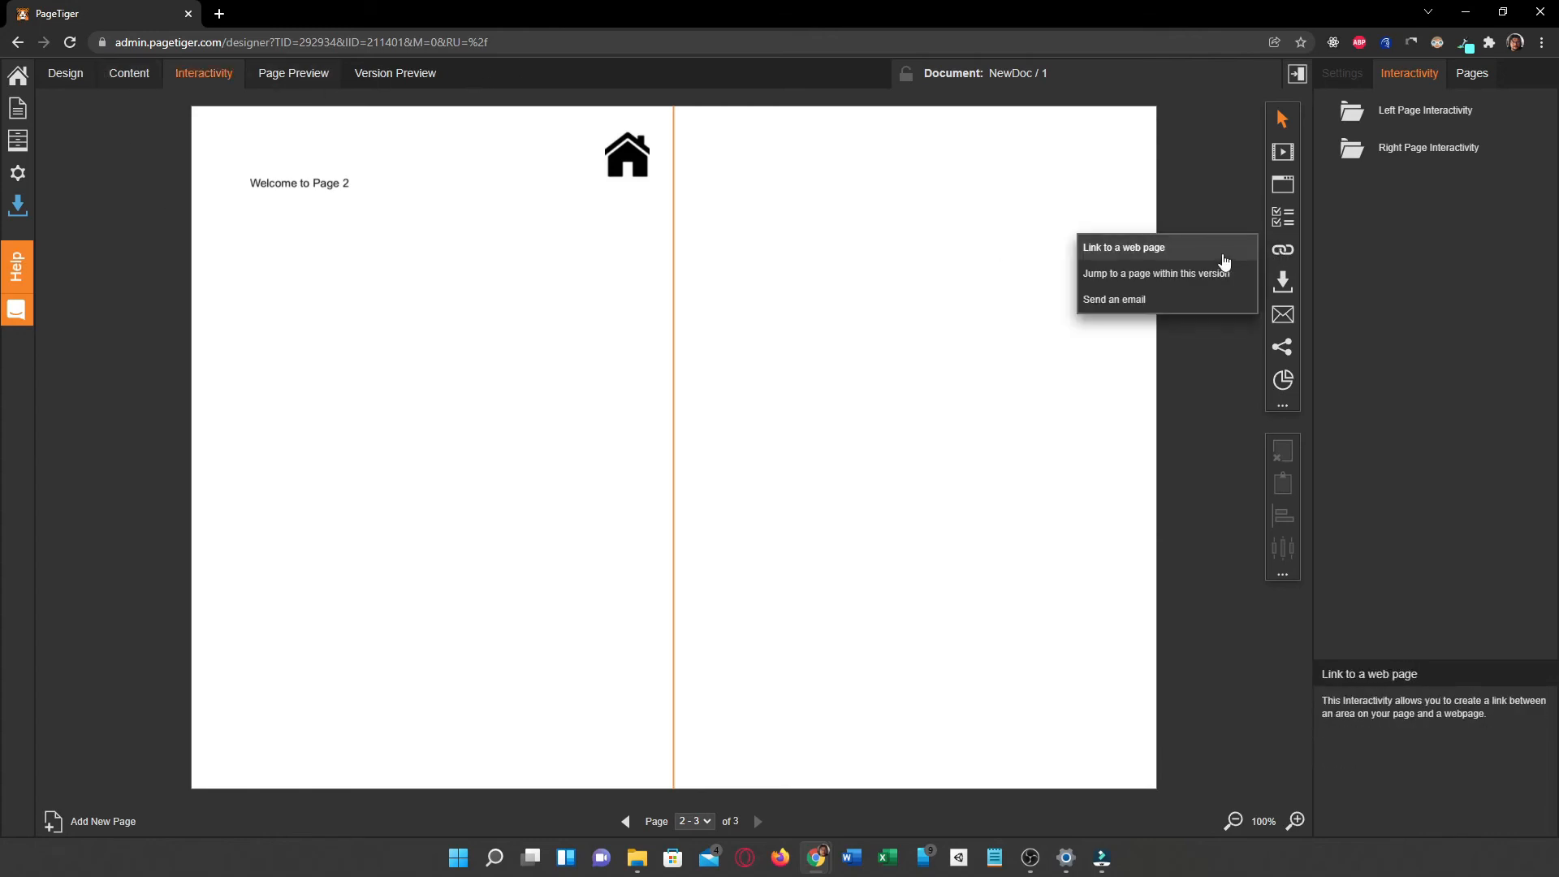
left_click(1222, 271)
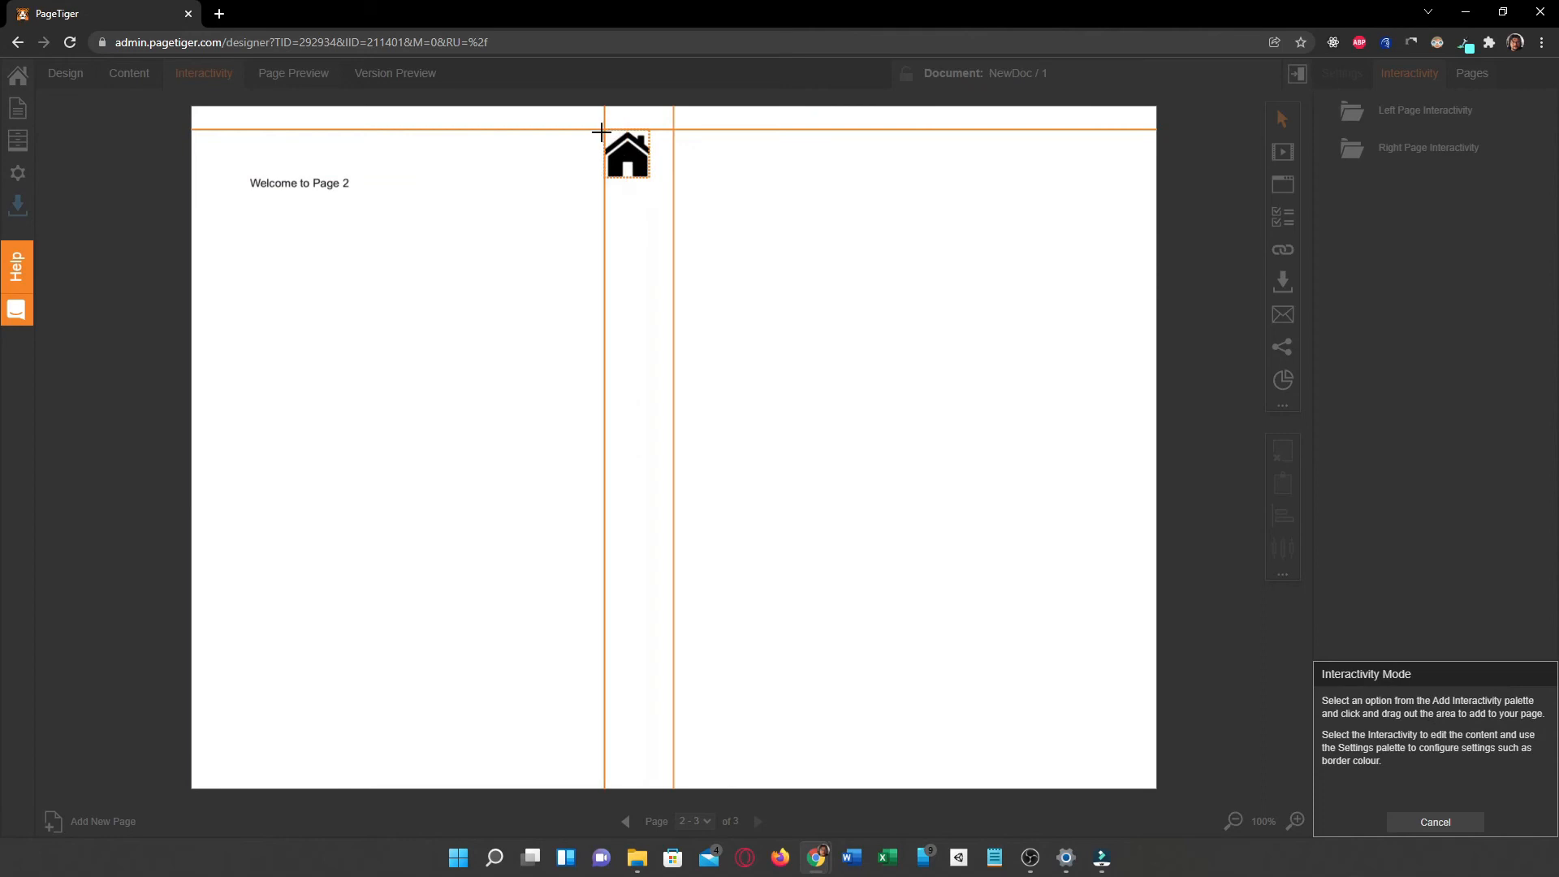
left_click_drag(603, 130, 652, 178)
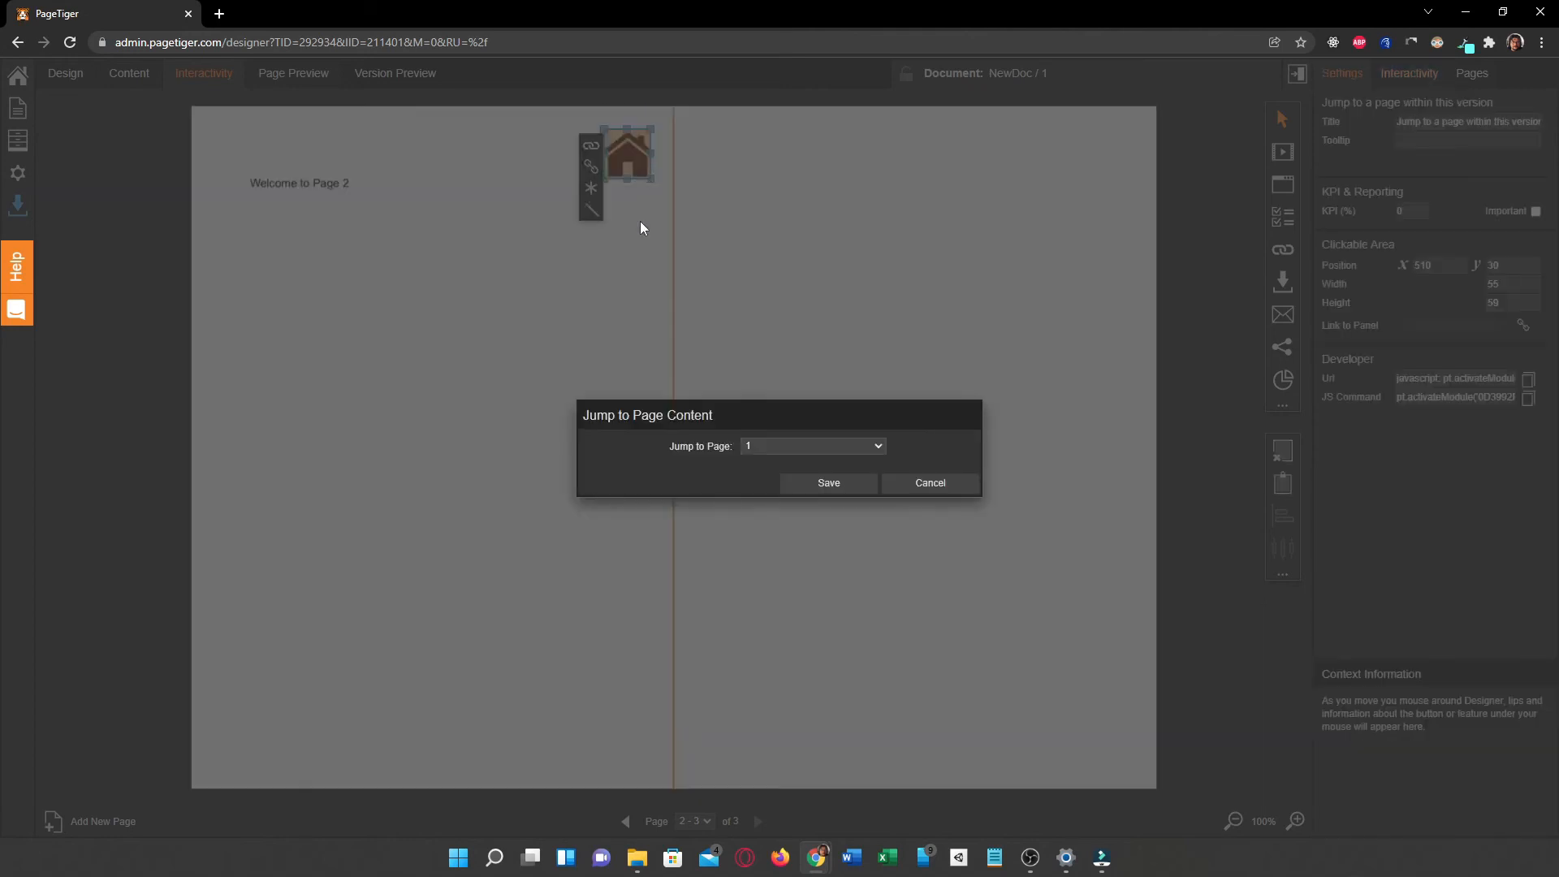
left_click(816, 484)
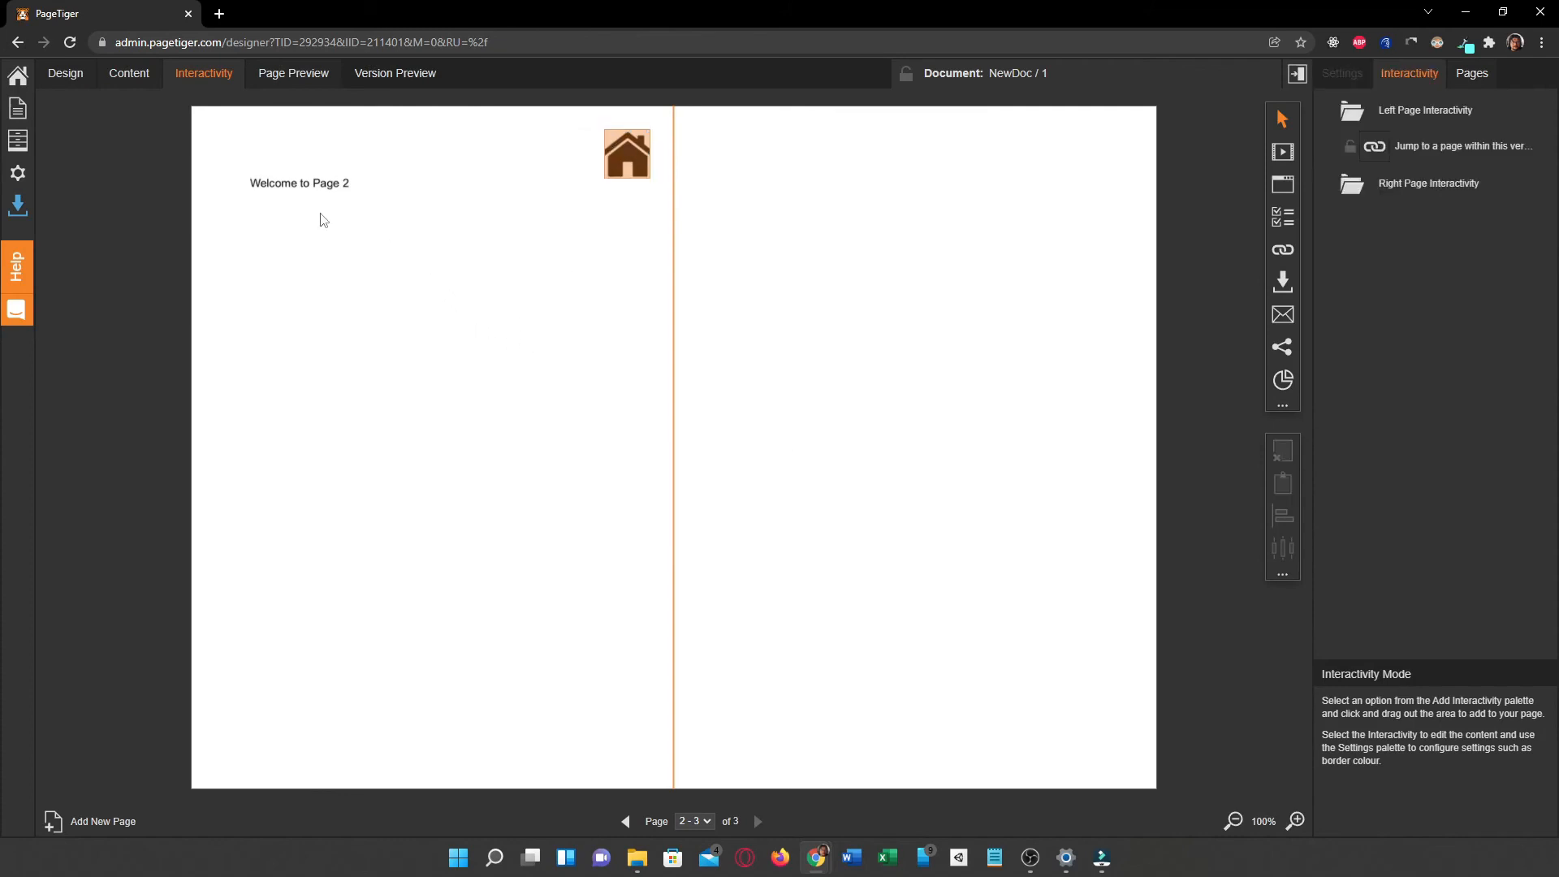
Step: Preview the page and test both the house icon link and the "Go to Page 2" link
left_click(62, 75)
left_click(295, 71)
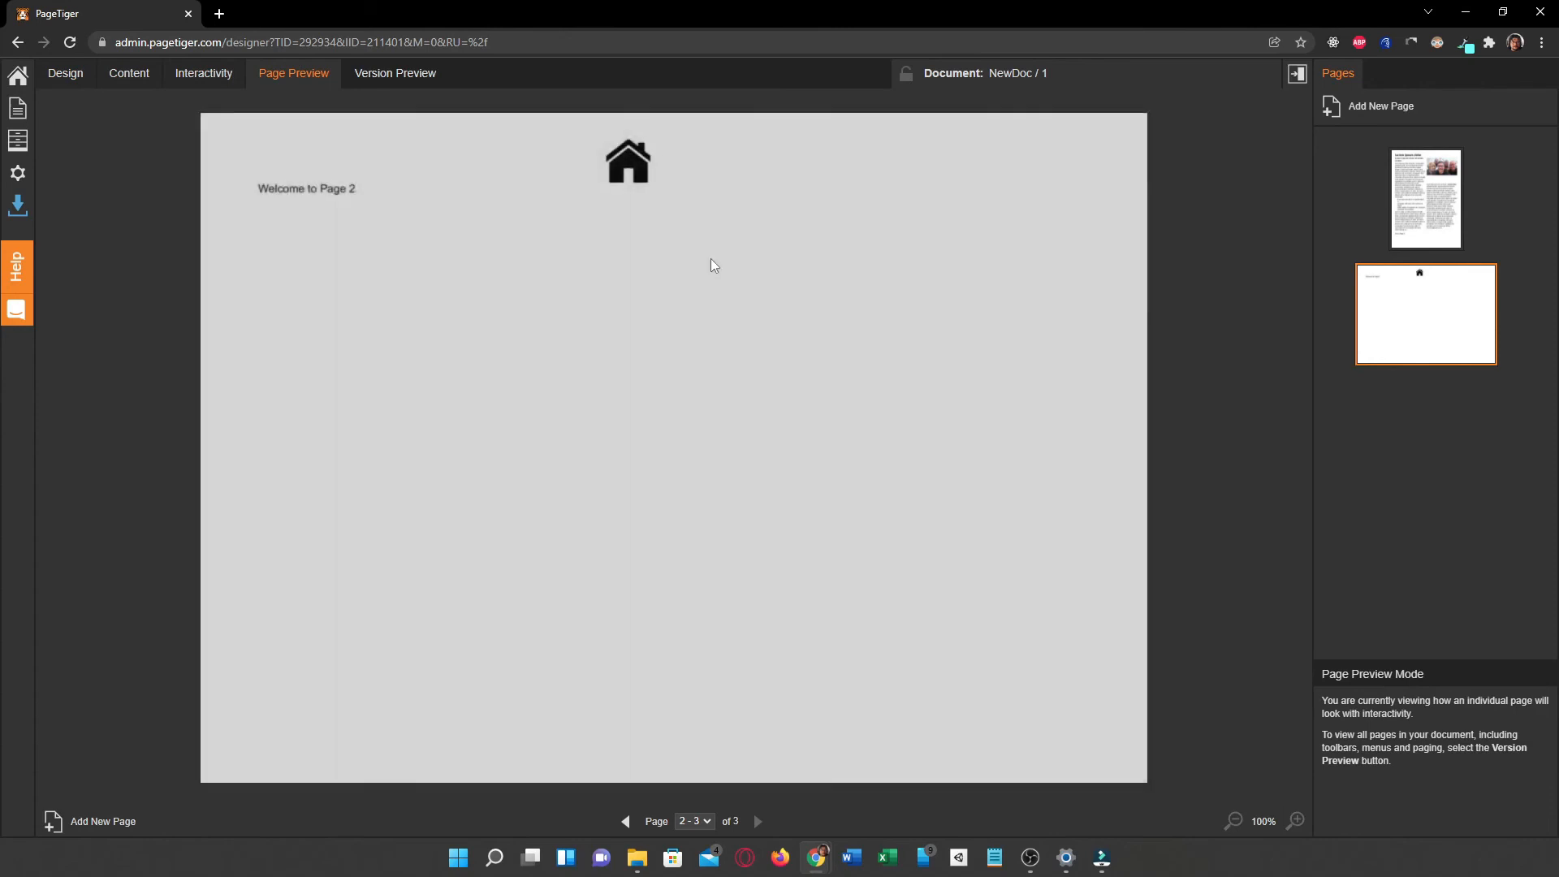
left_click(629, 162)
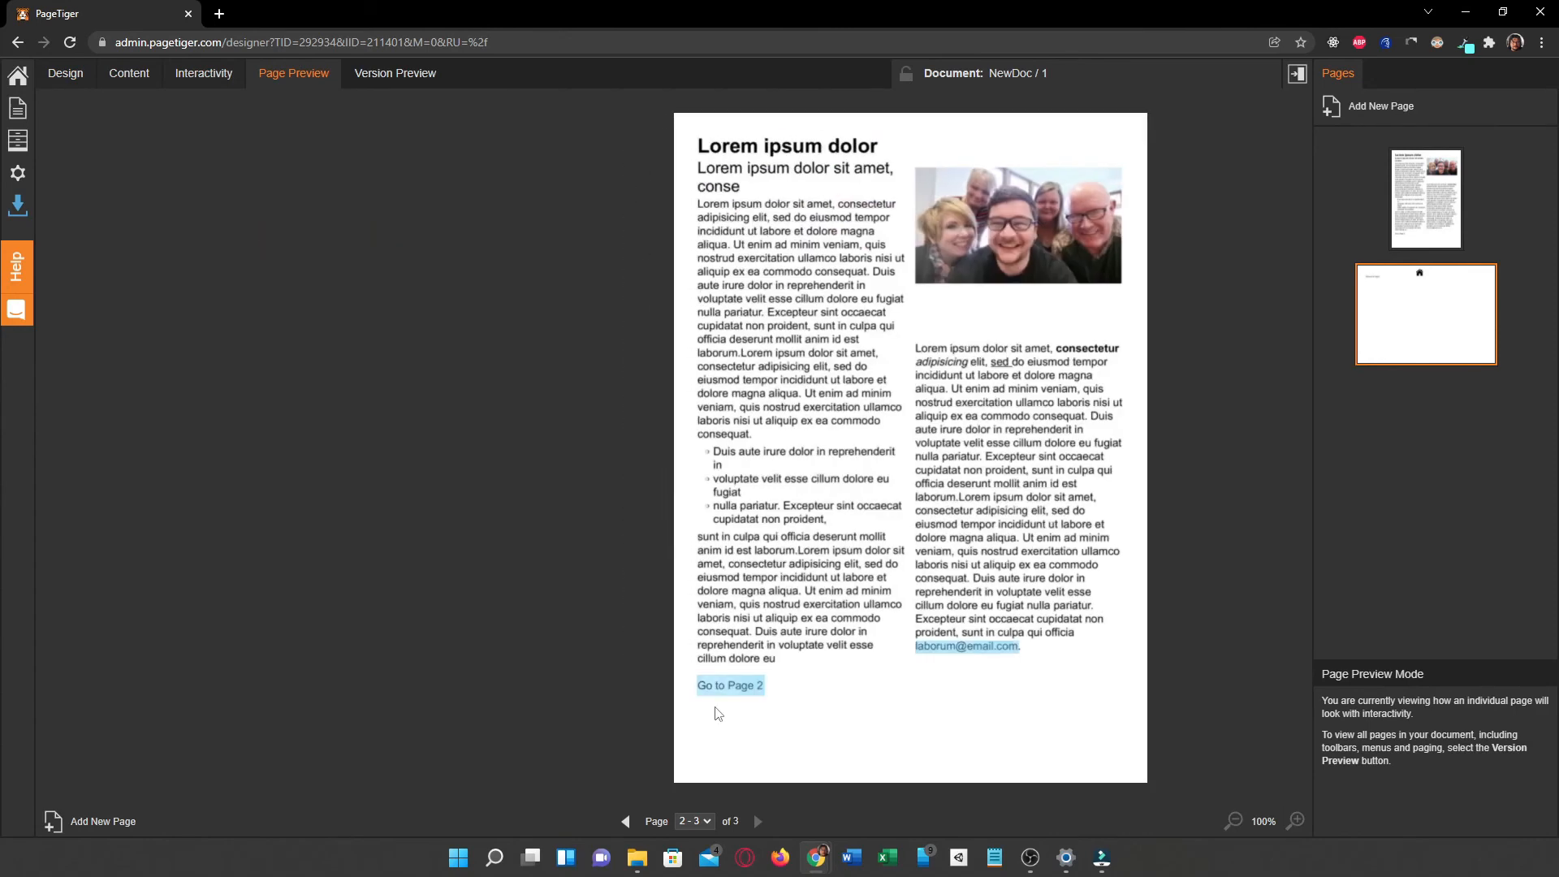
left_click(729, 686)
left_click(637, 160)
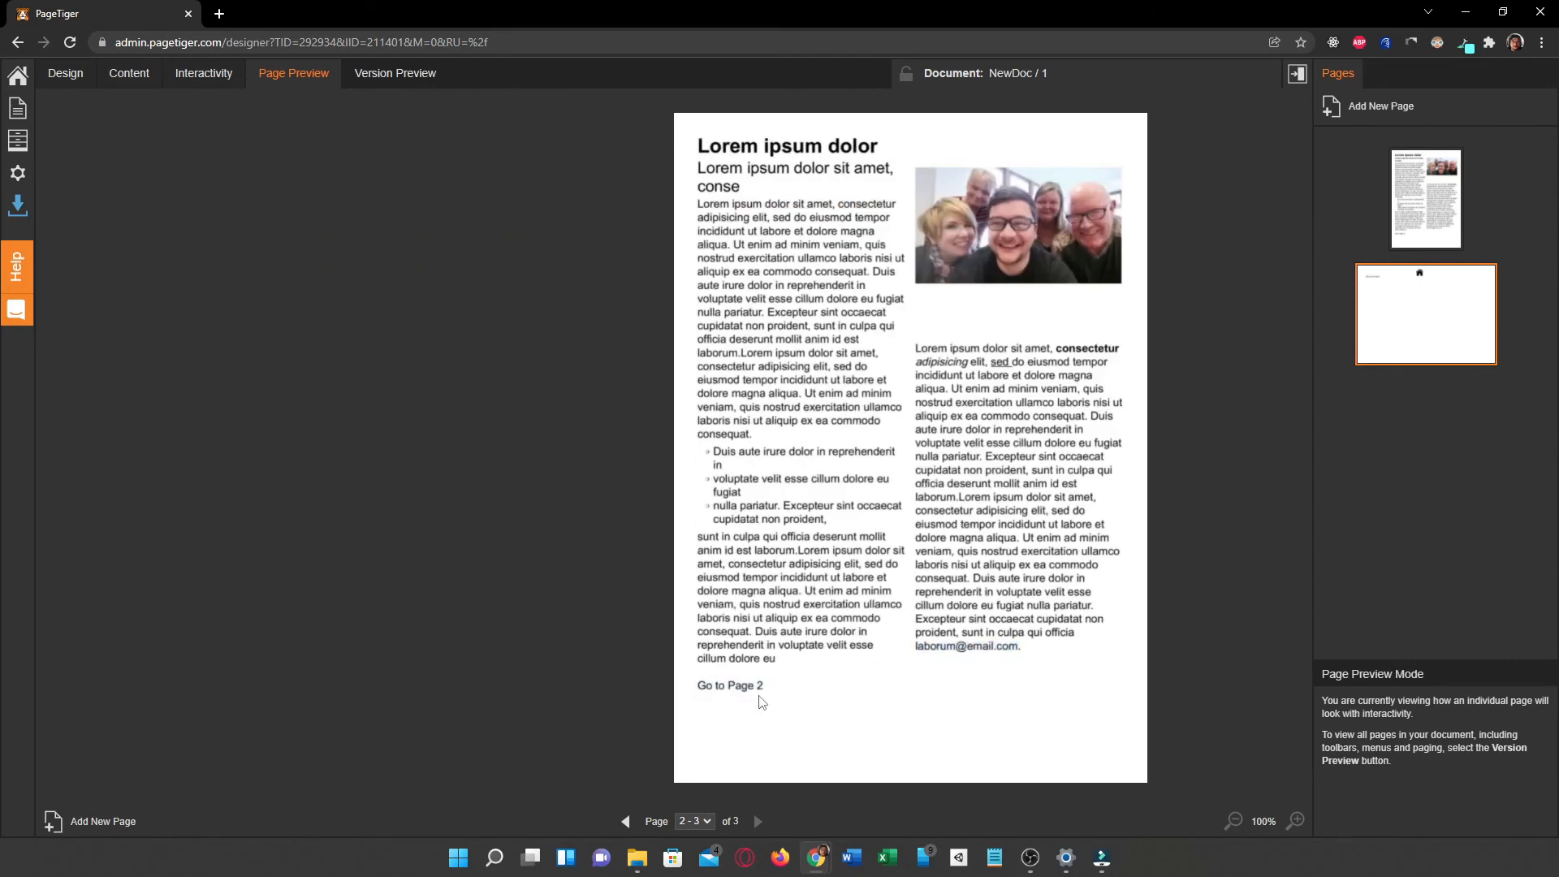
left_click(759, 691)
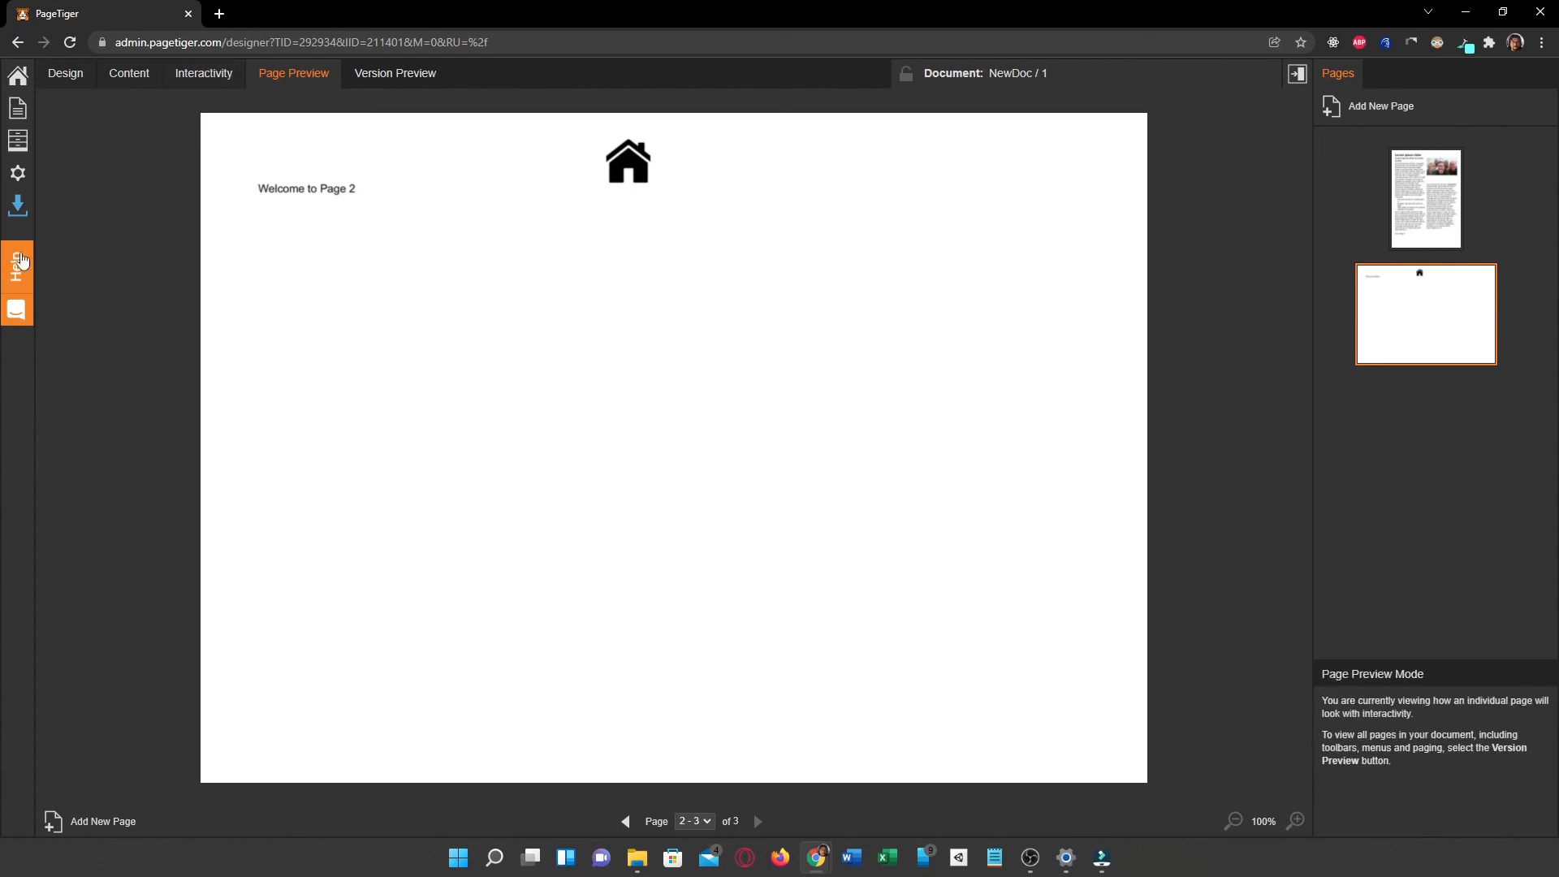
Step: In interactivity mode, draw a web page link area over the group photo on page 1
left_click(198, 75)
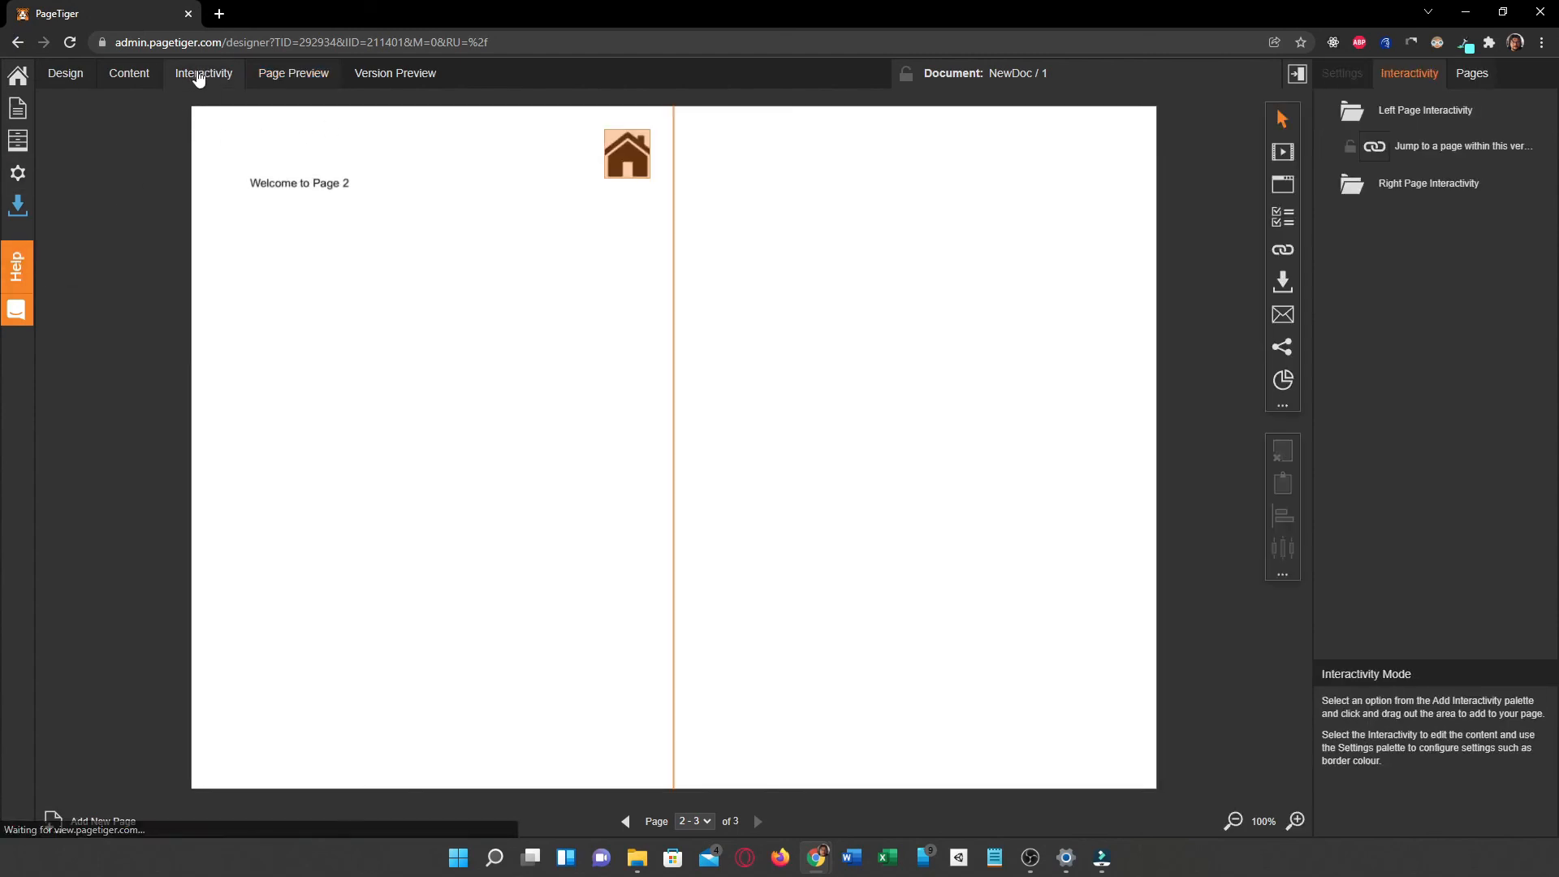
left_click(627, 821)
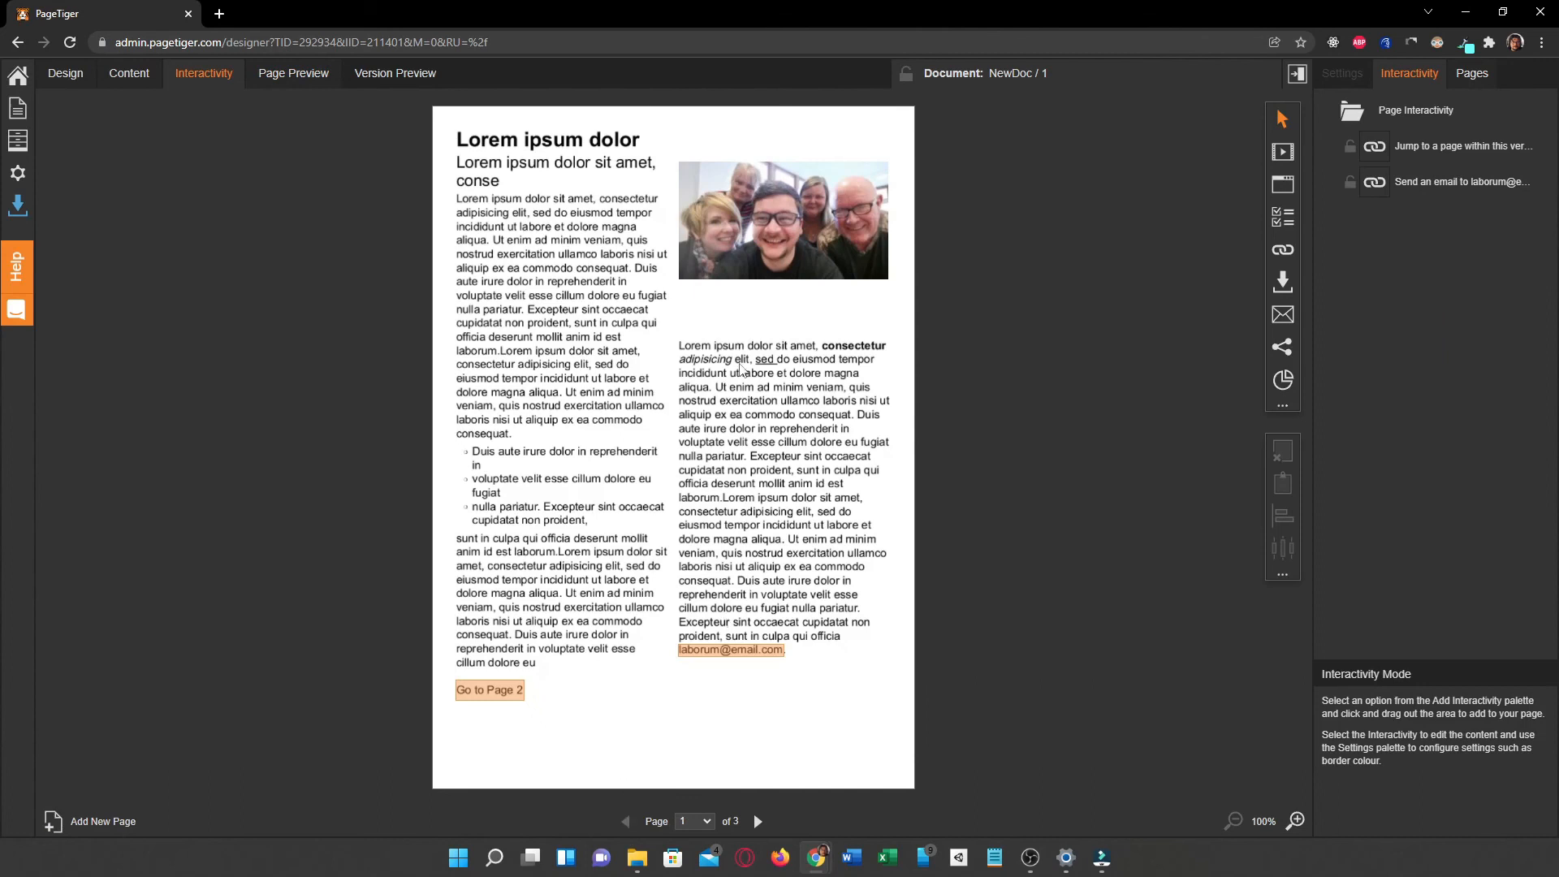
left_click(1283, 250)
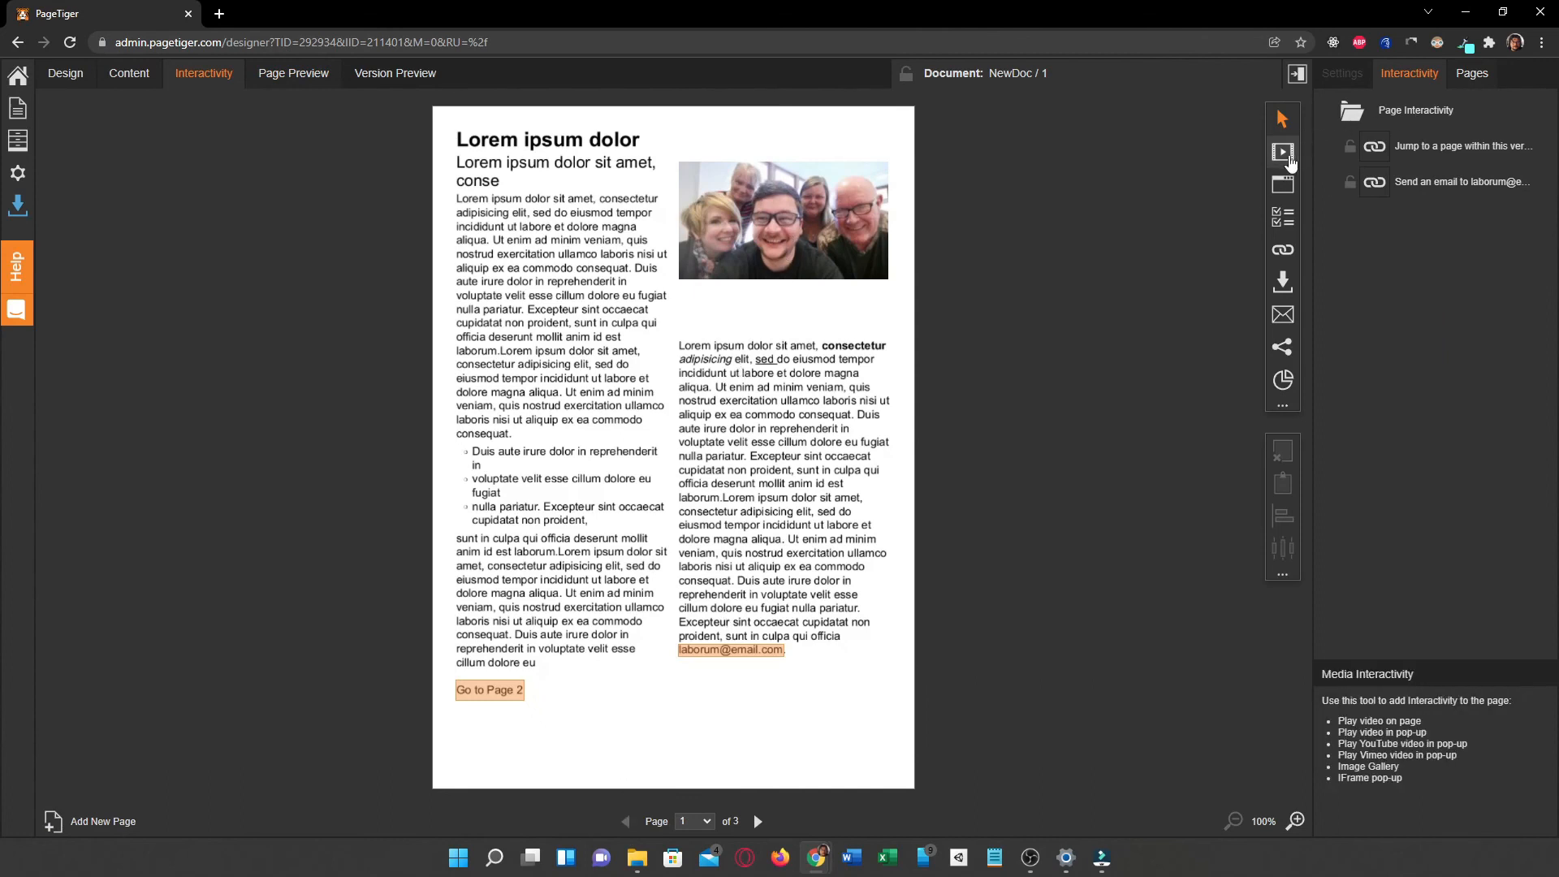
left_click(1280, 253)
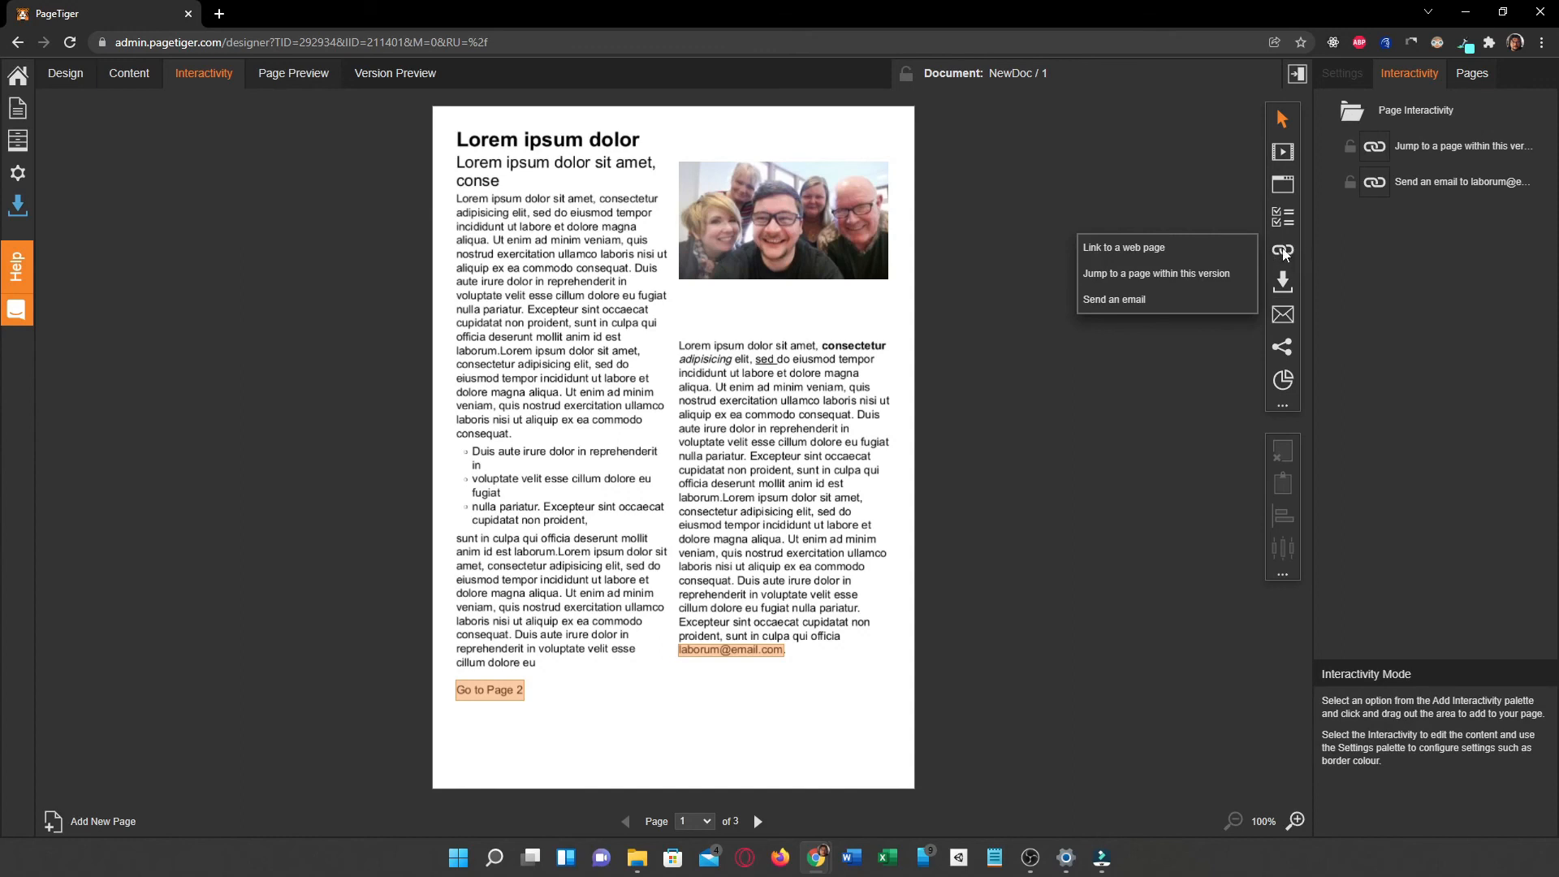
left_click(1161, 248)
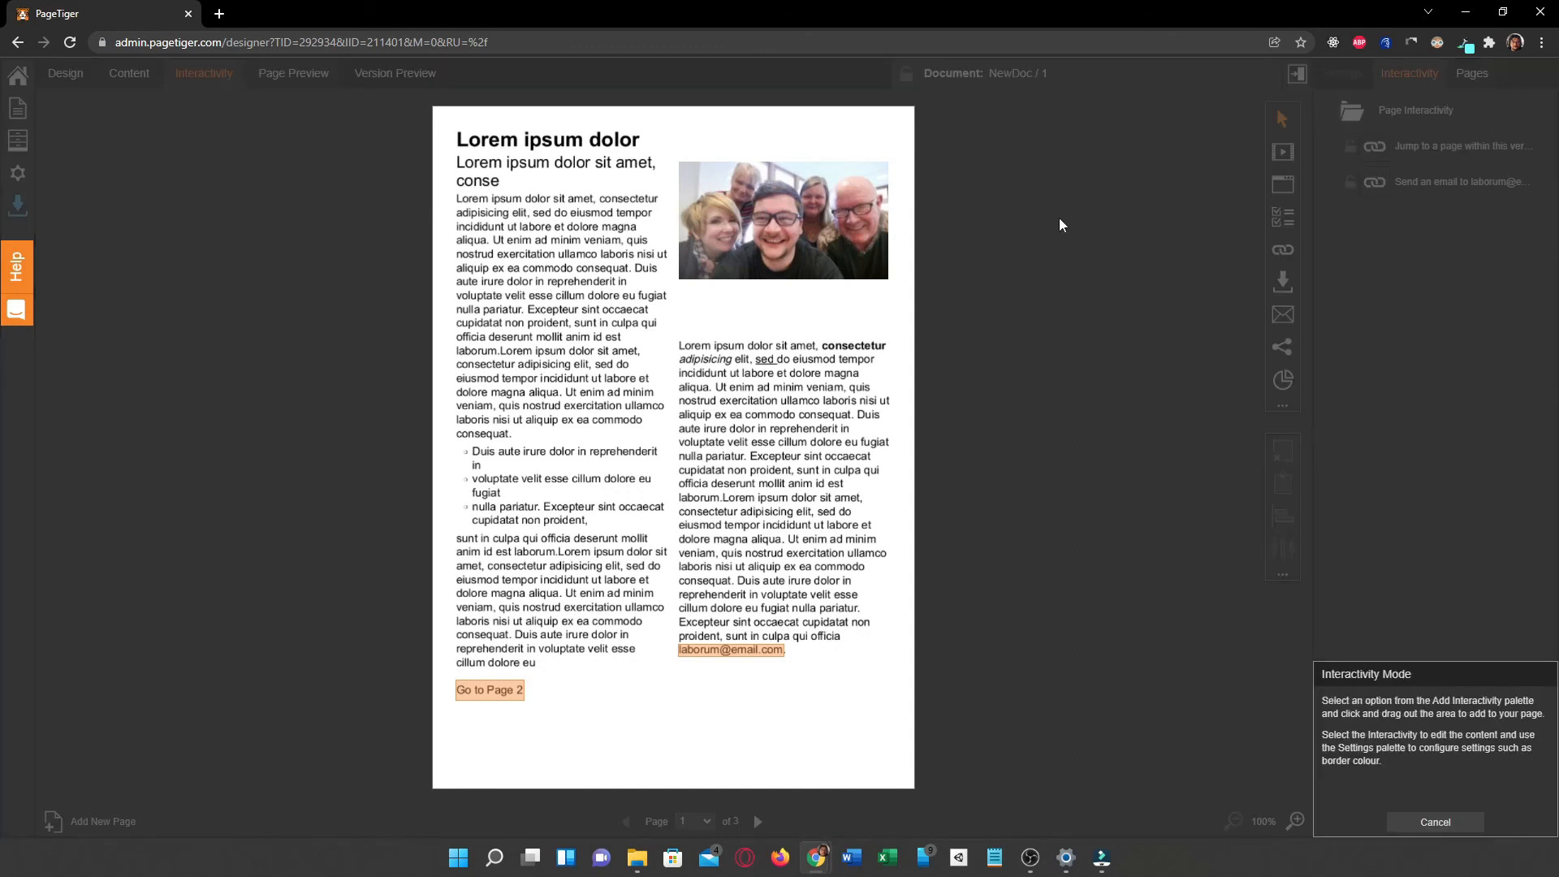
left_click_drag(678, 161, 889, 280)
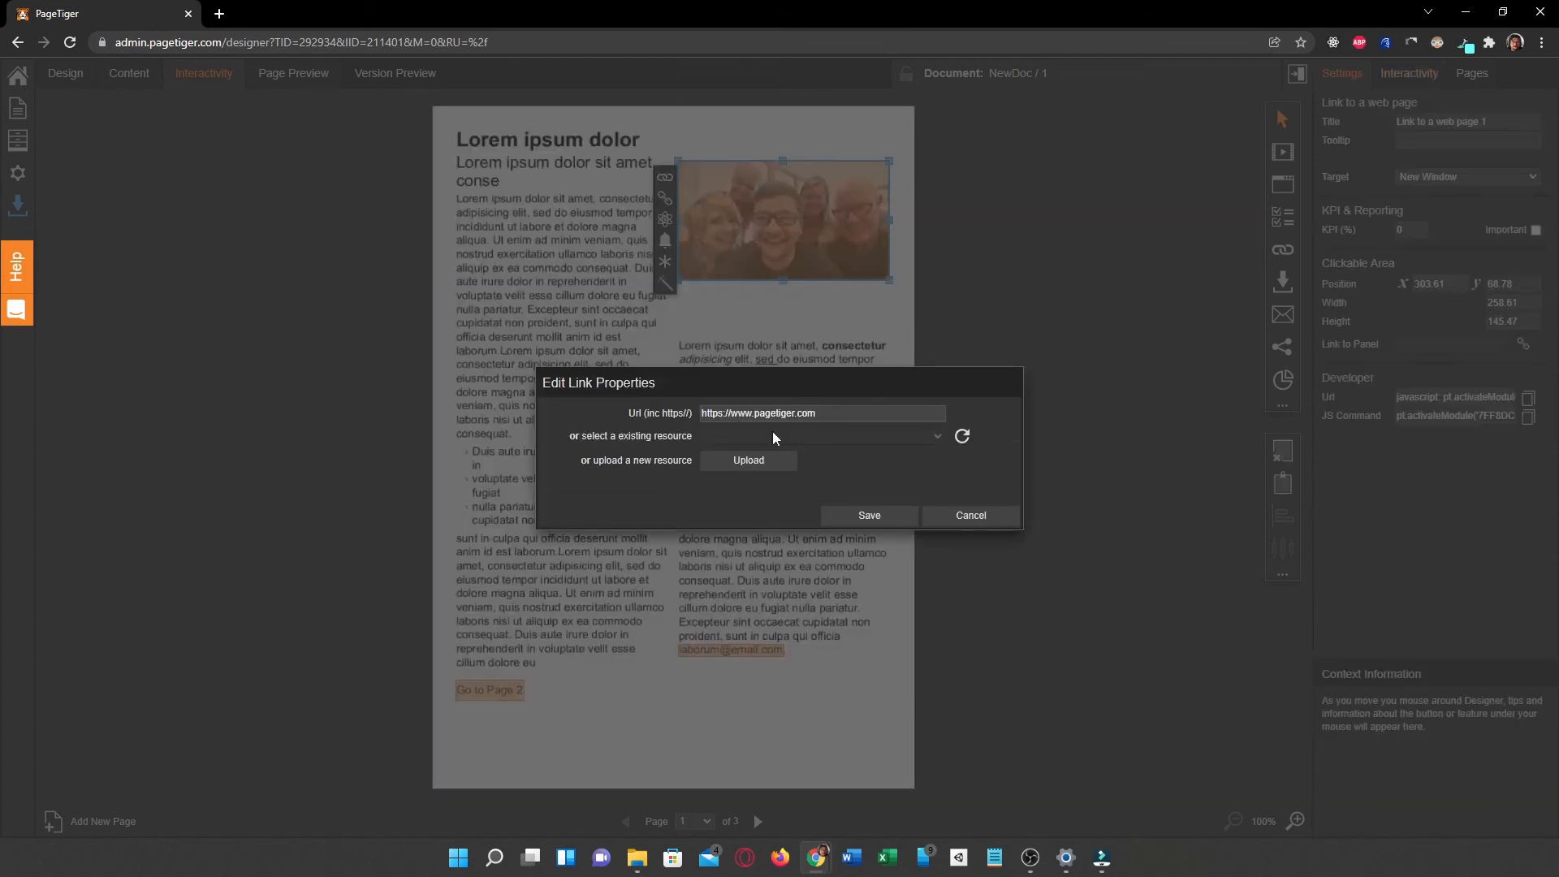
left_click_drag(824, 413, 697, 416)
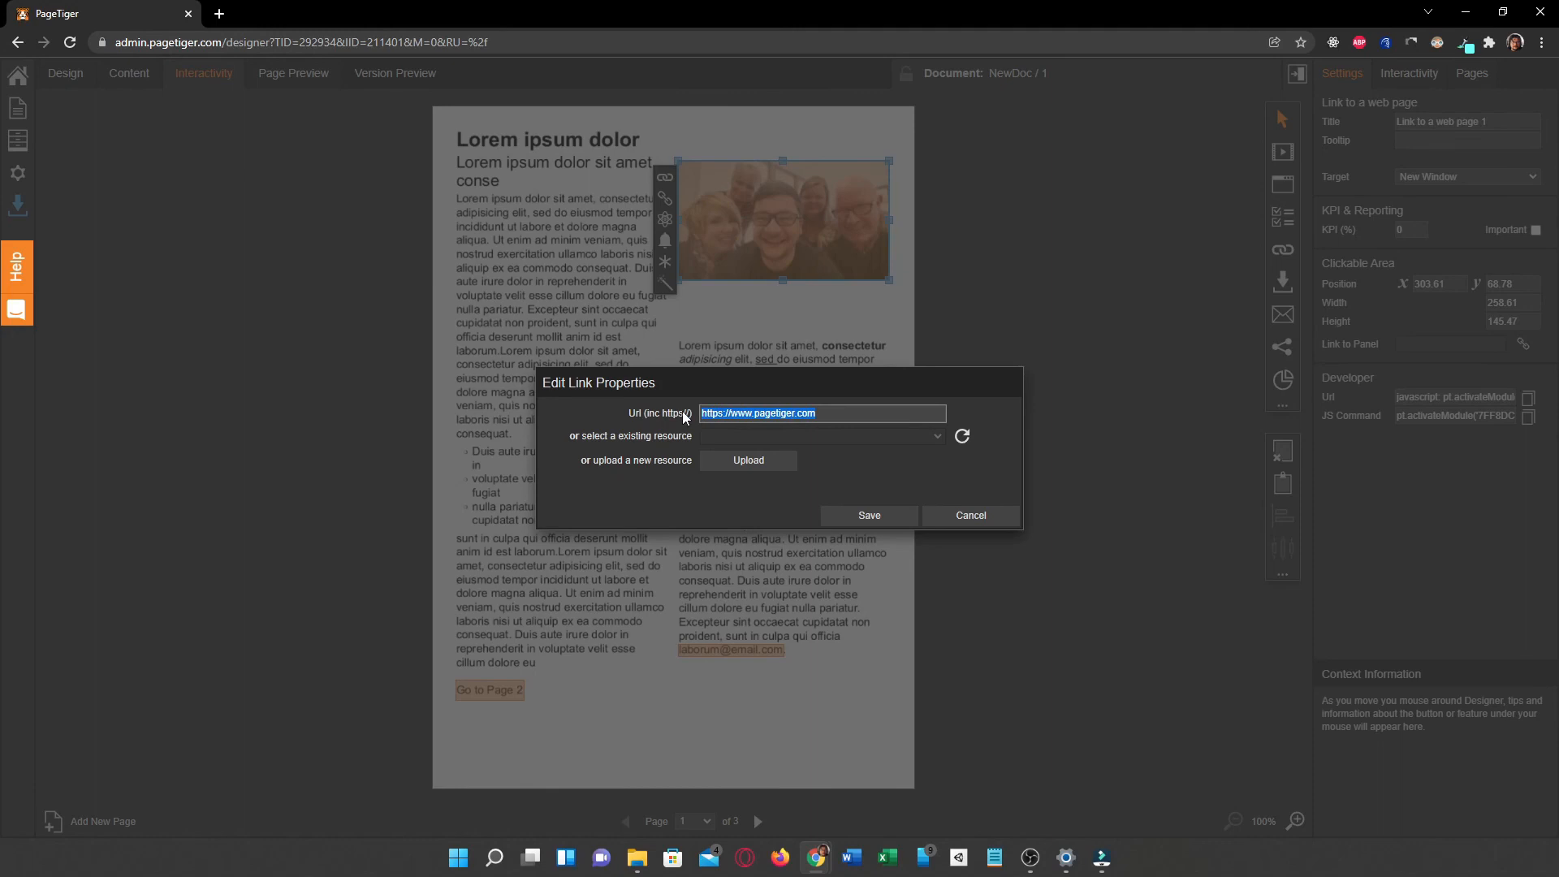
type("https://www.facebook.com/BTCPLDT")
left_click(867, 516)
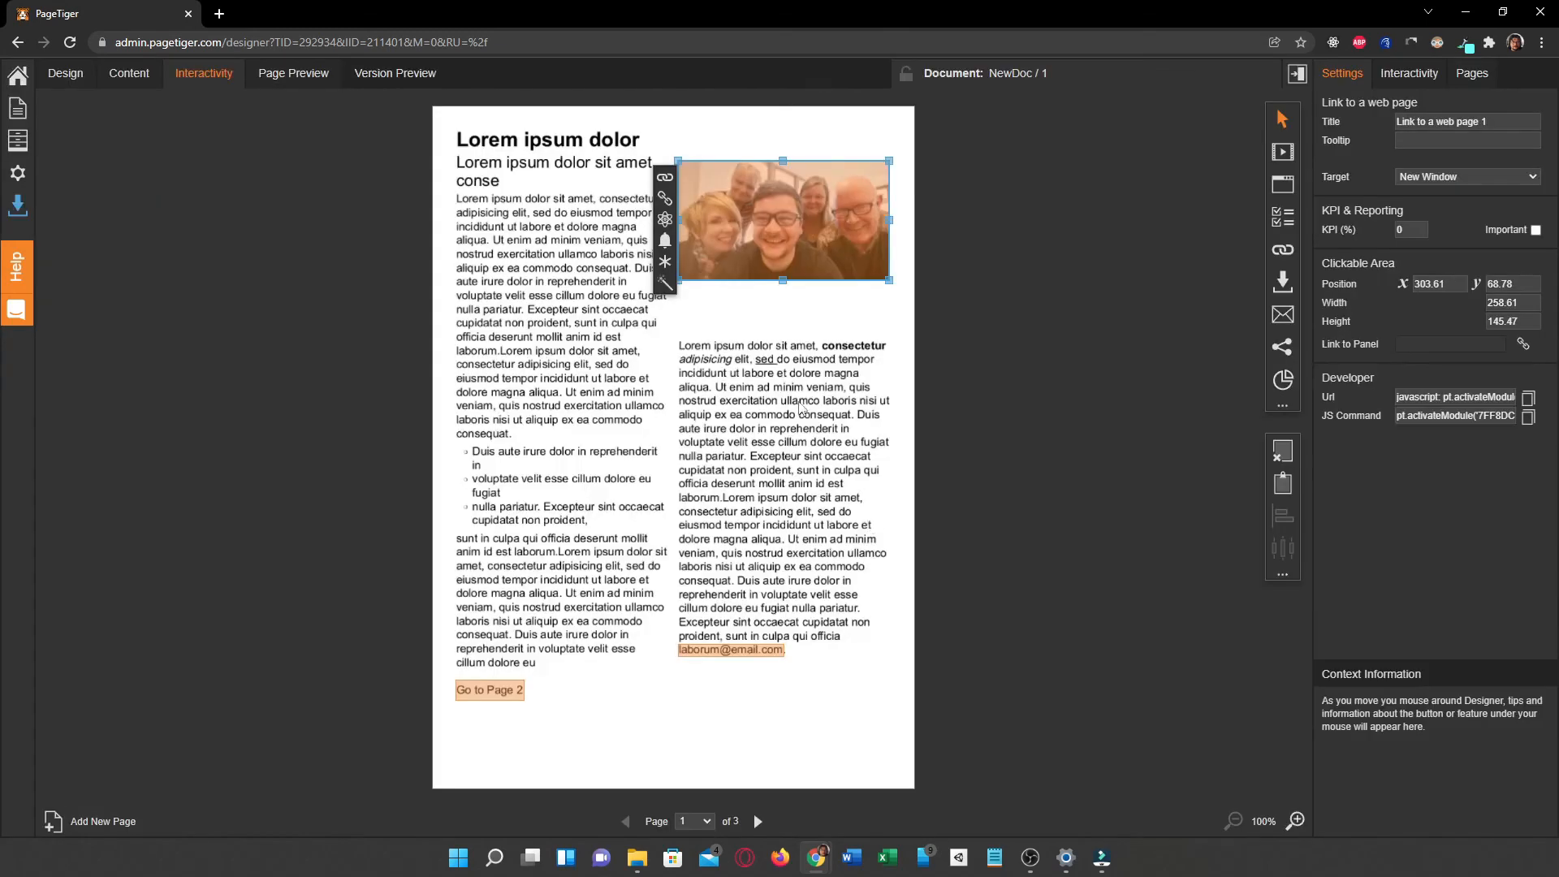
Step: Preview page 1, test the photo's web link, then close the Facebook page it opens
left_click(293, 73)
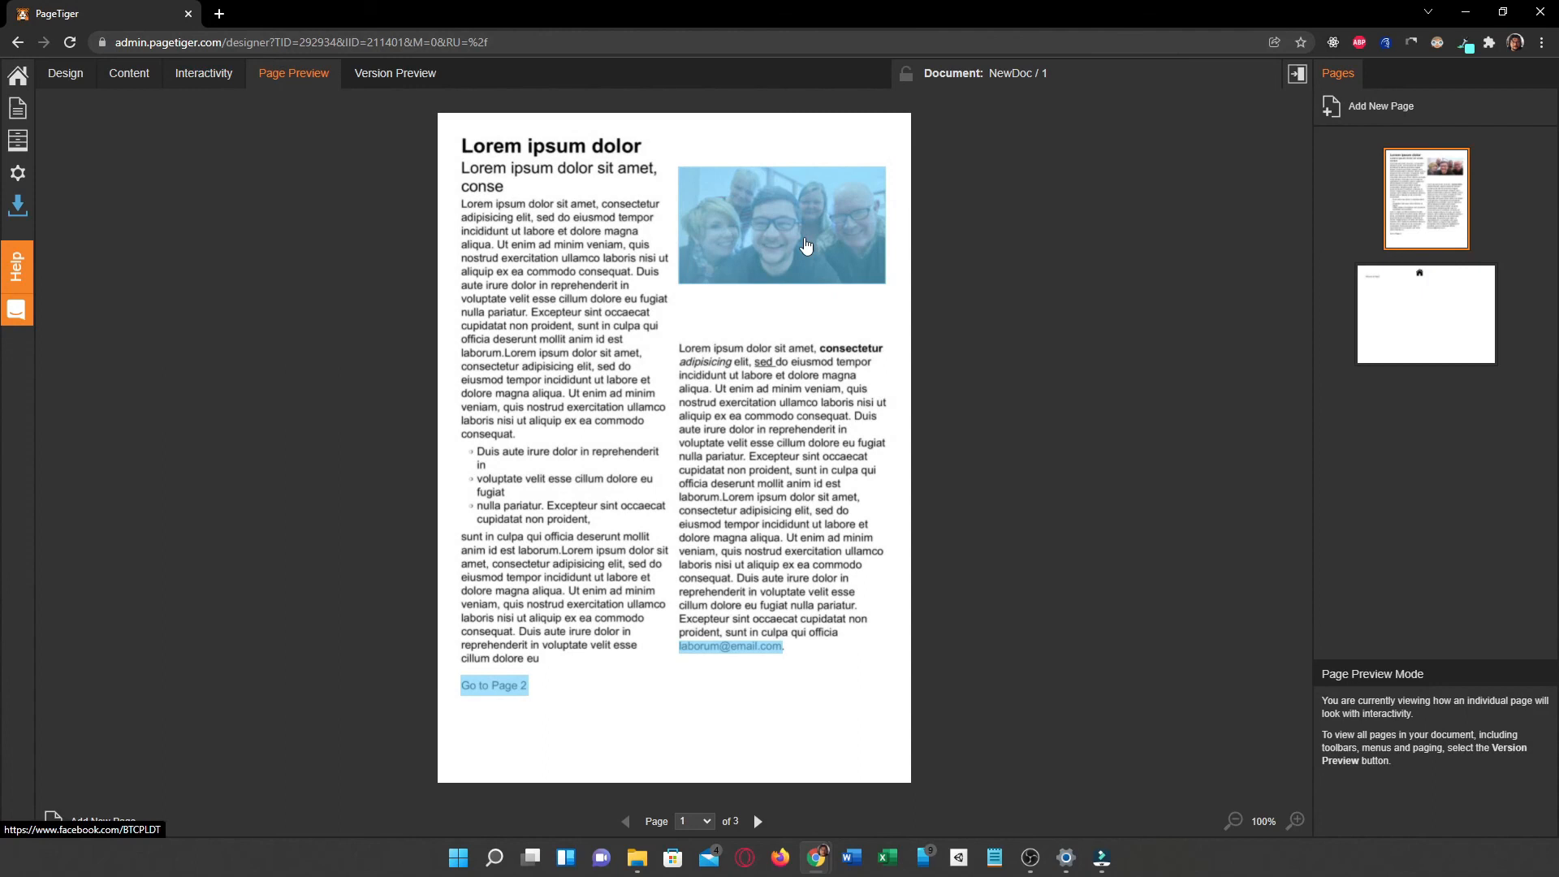
left_click(806, 245)
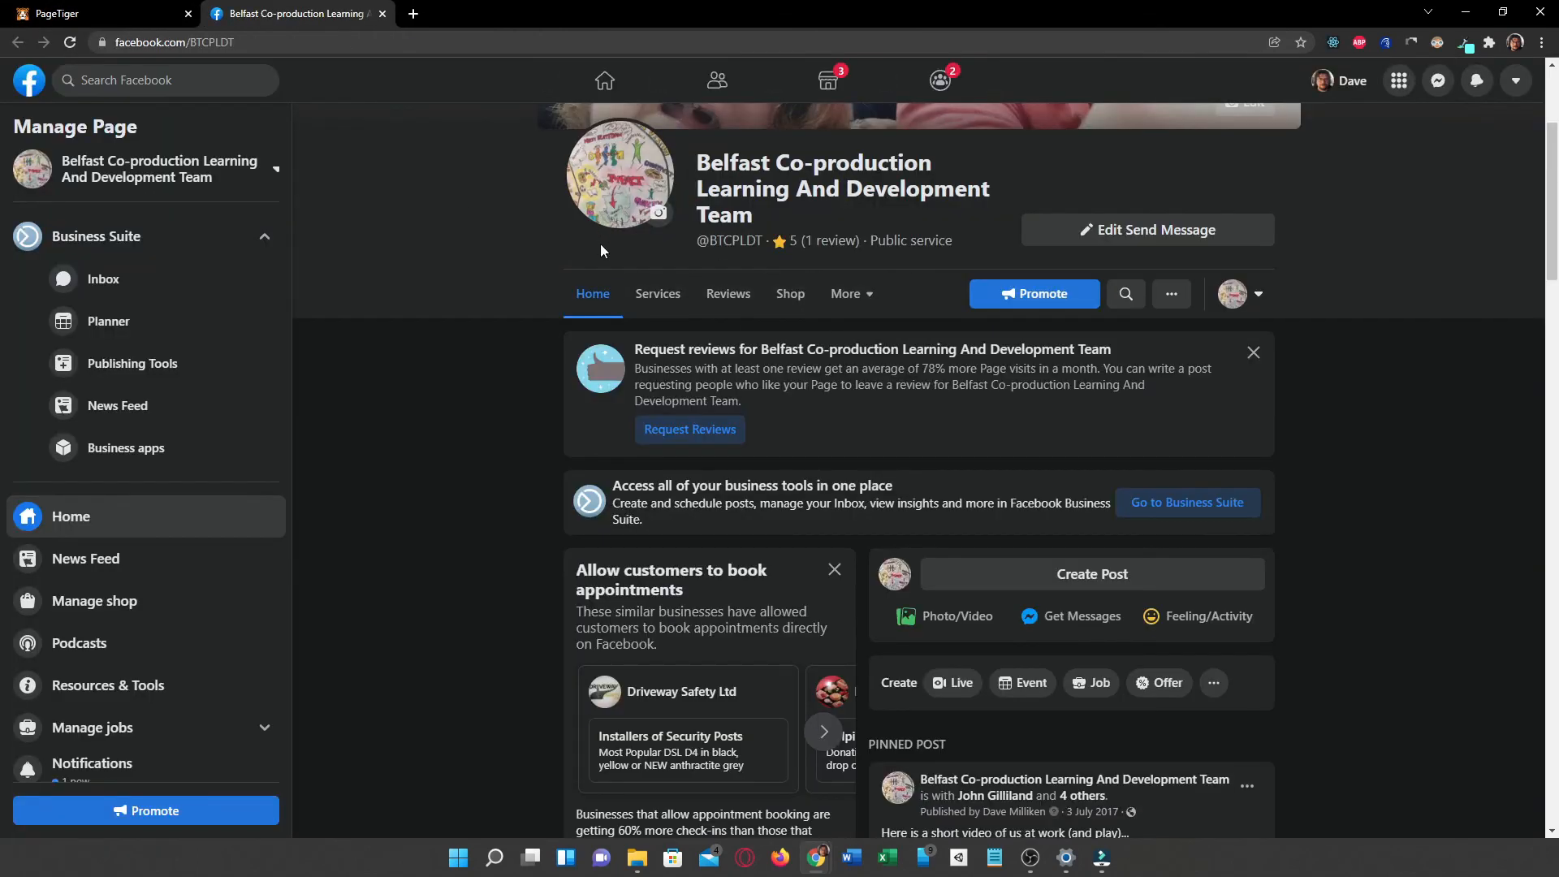
left_click(383, 14)
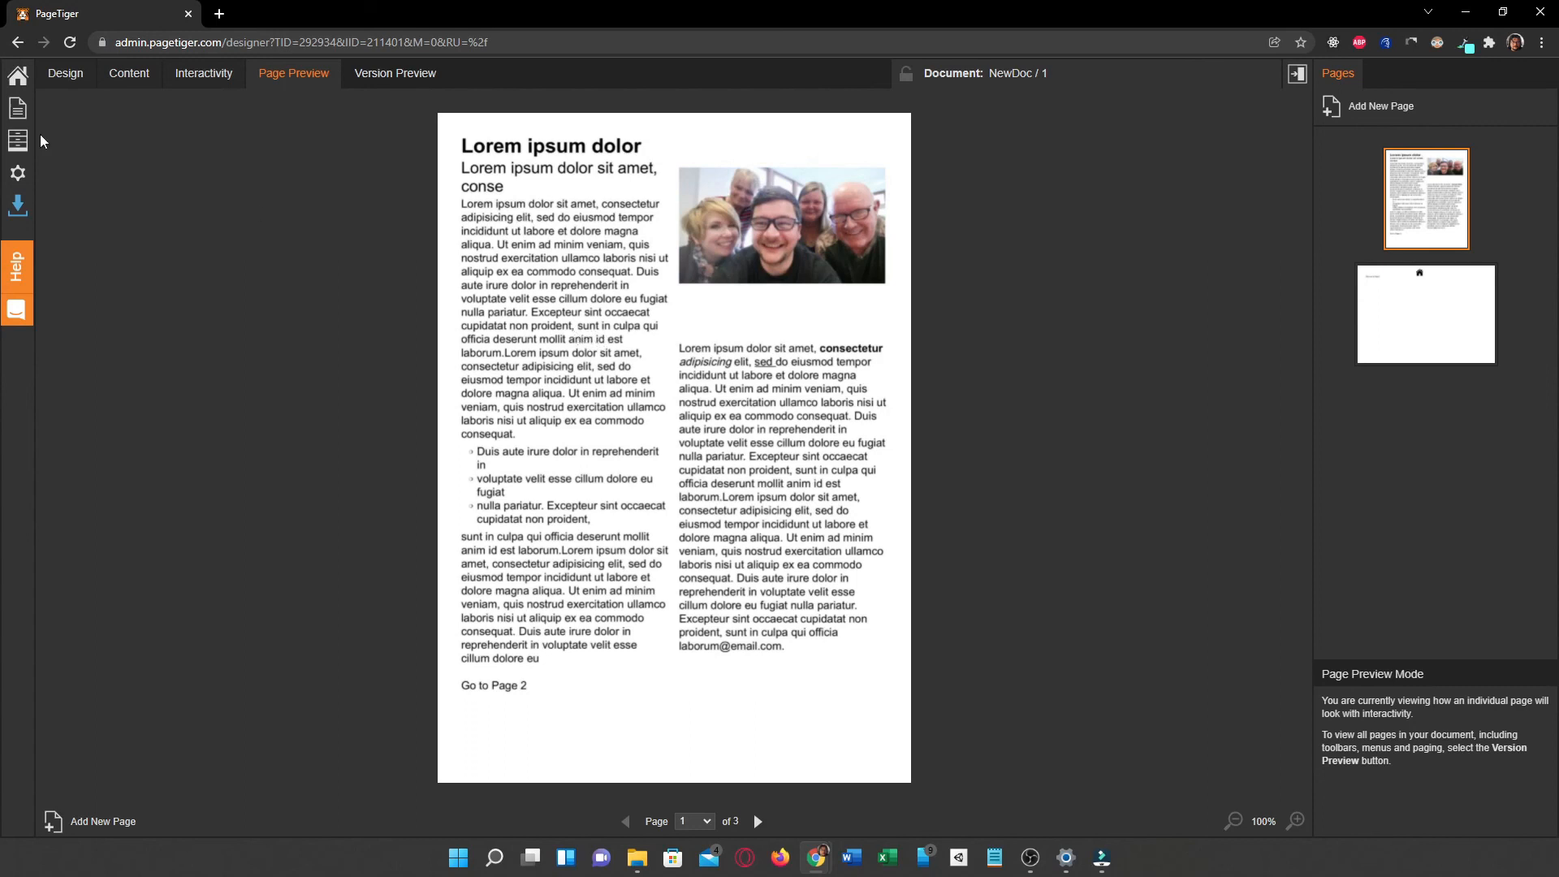
Step: Export the finished design to PageTiger by updating the document to the latest version
mouse_move(16, 210)
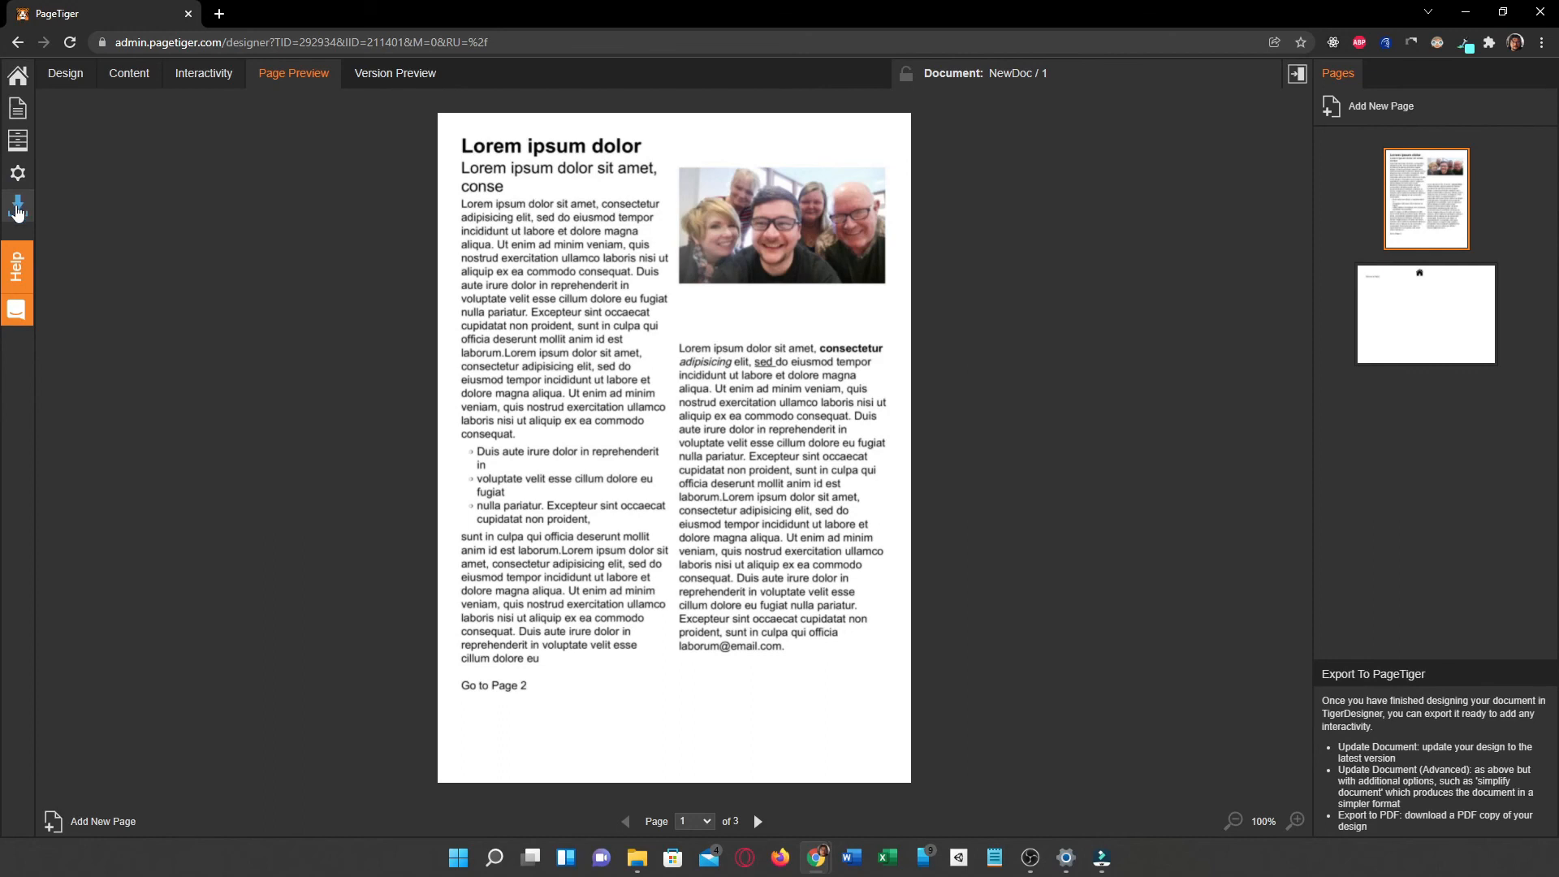
left_click(16, 210)
left_click(90, 212)
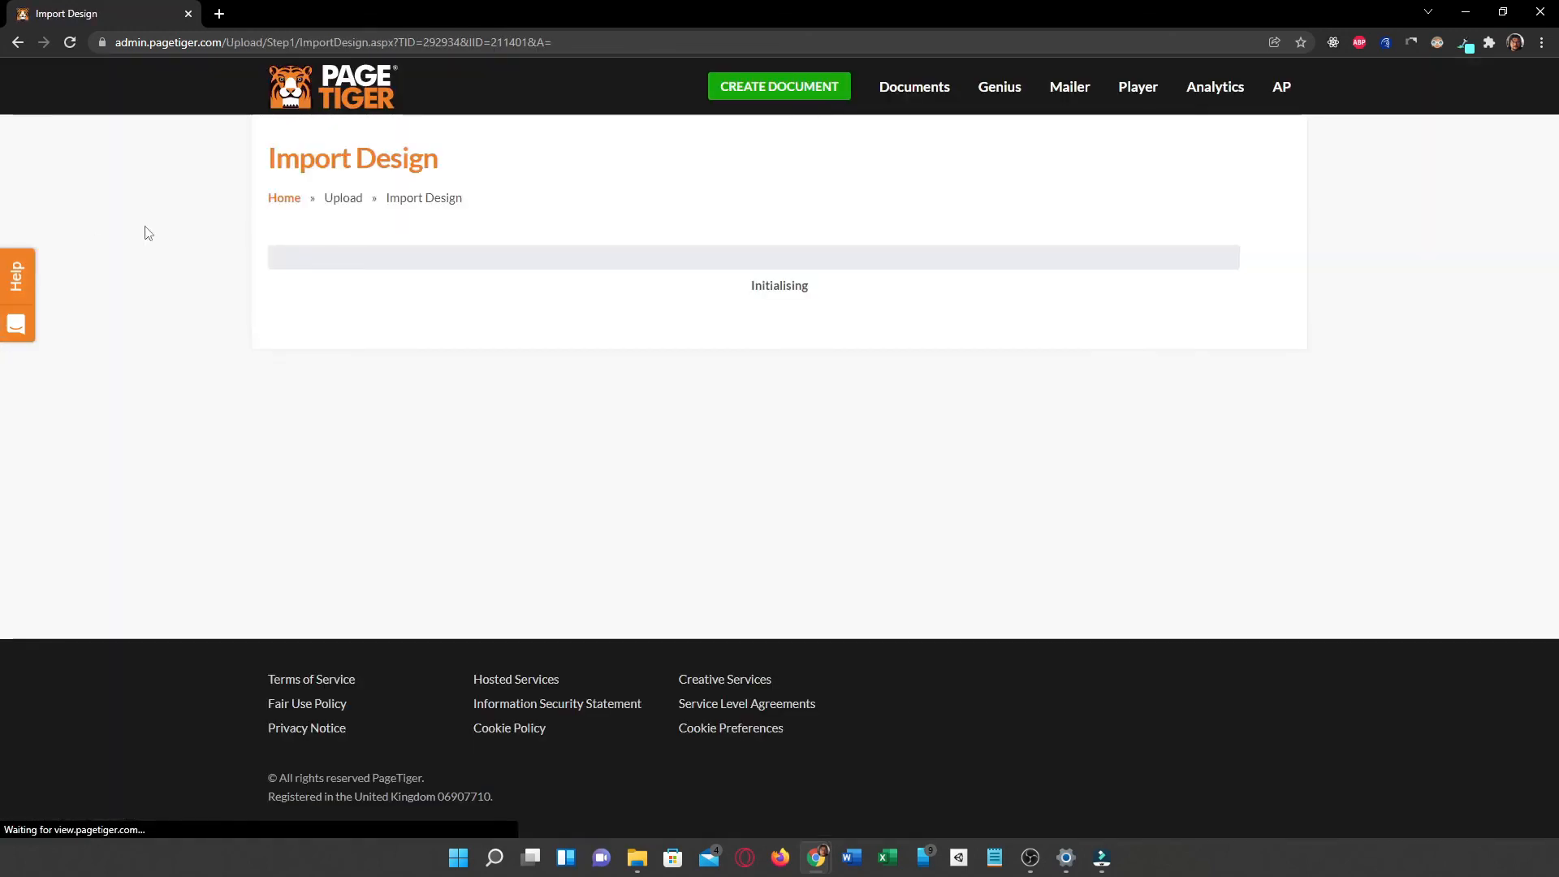